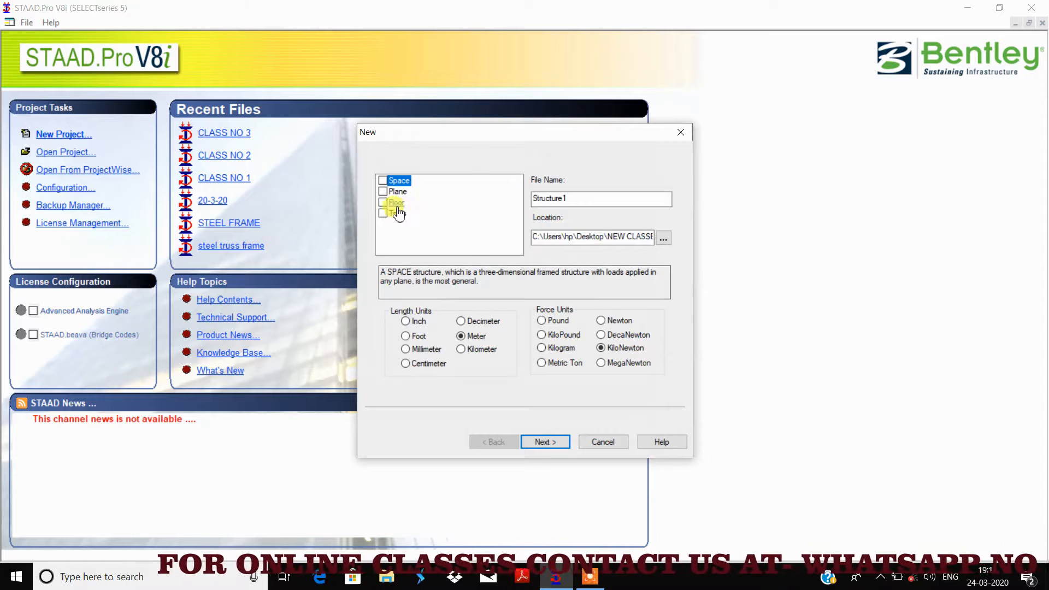
# - Create a new Space structure named CLASS 4 with length units in foot, starting with Add Beam
pyautogui.click(383, 180)
pyautogui.moveTo(538, 198); pyautogui.dragTo(670, 199)
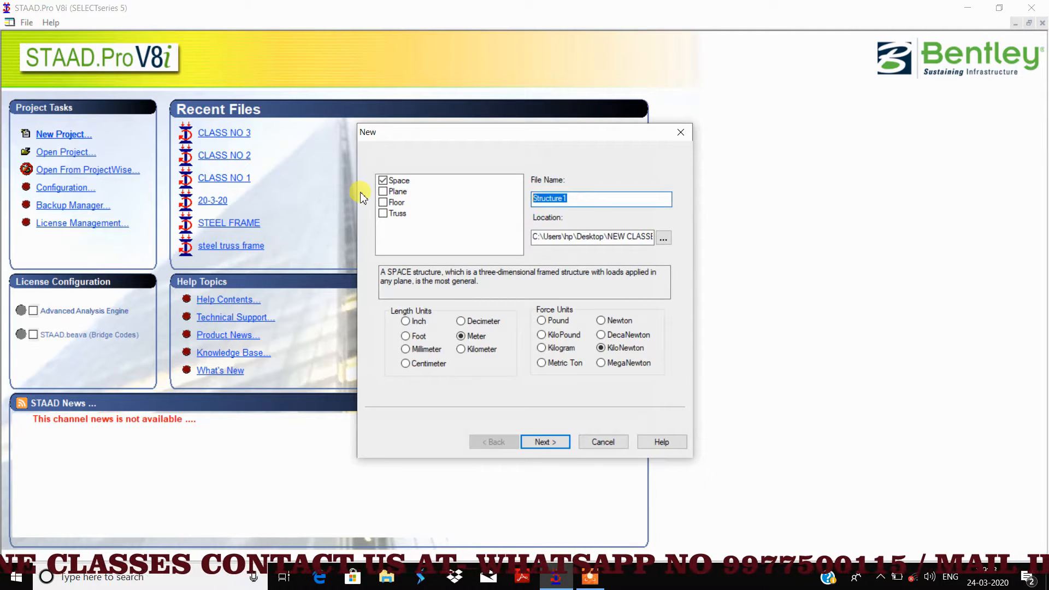
pyautogui.write('CLASS 4')
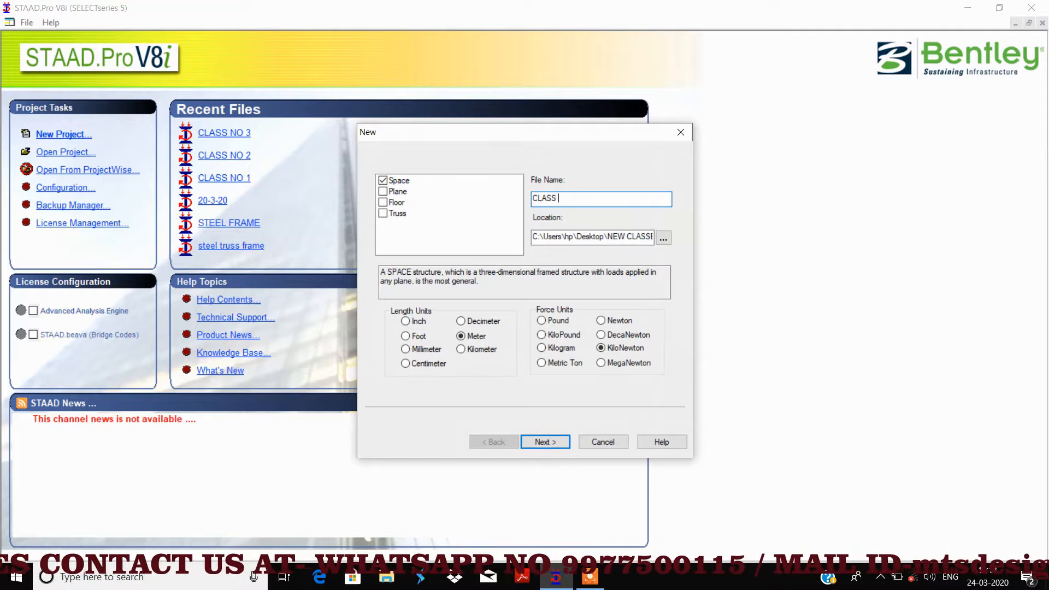
pyautogui.click(405, 337)
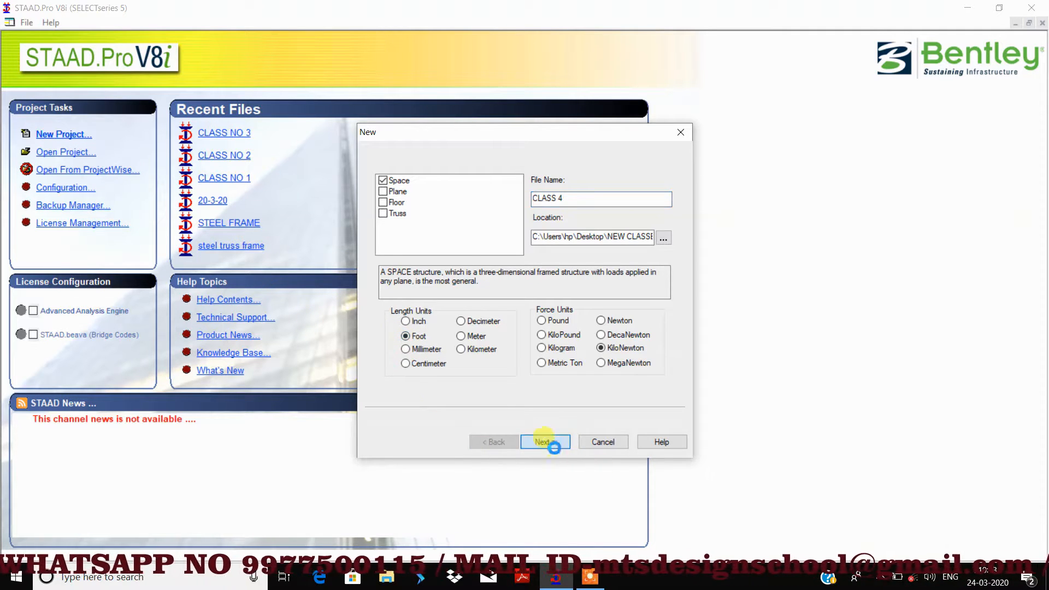
pyautogui.click(545, 442)
pyautogui.click(624, 364)
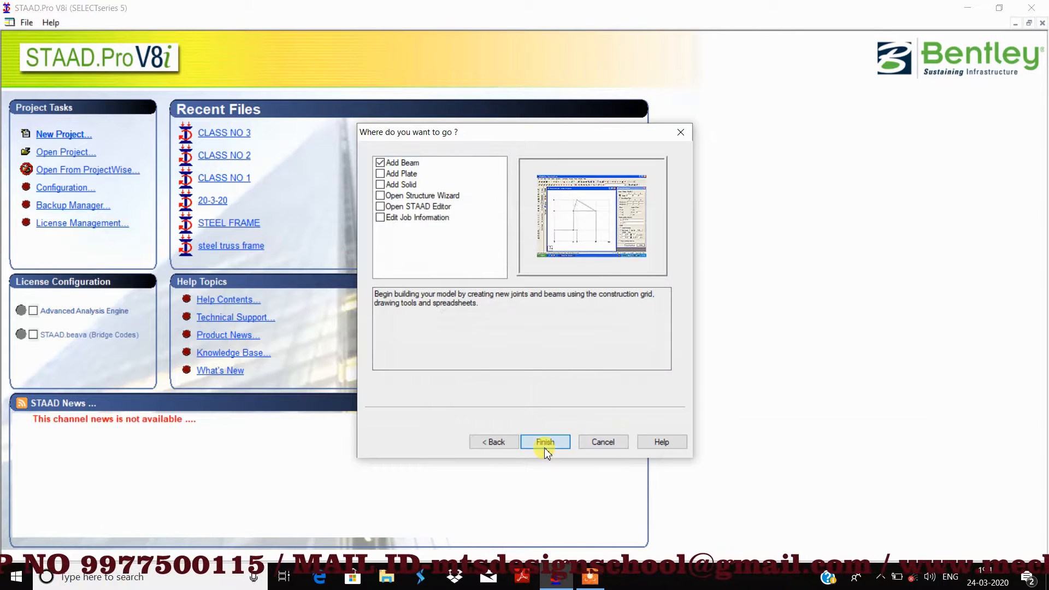
pyautogui.click(546, 441)
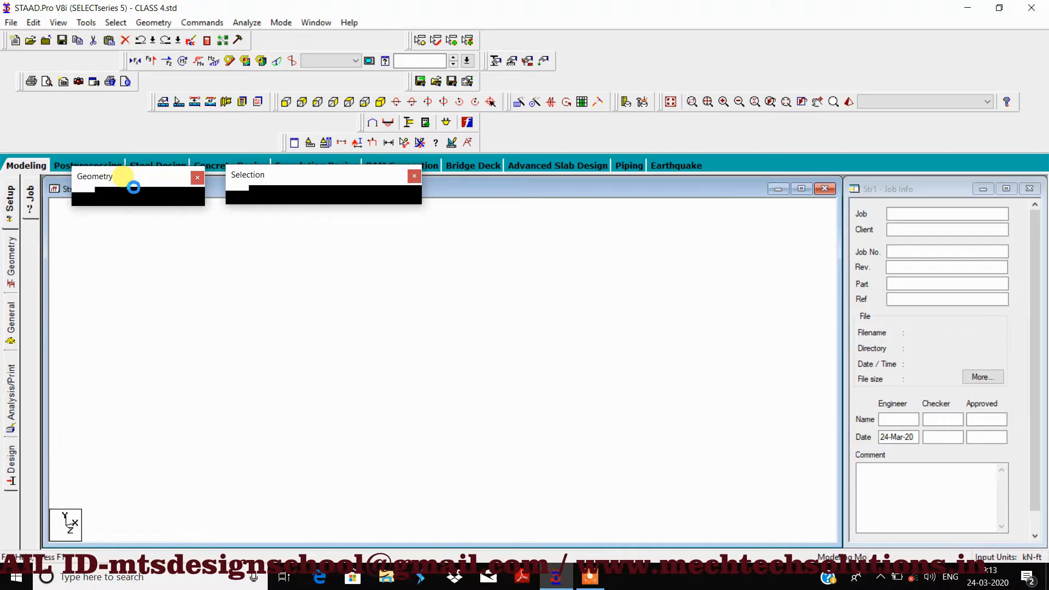
# - Draw a portal frame on the default grid through (0,0), (0,10), (10,10) and (10,0) ft, and close the snap grid
pyautogui.moveTo(133, 183); pyautogui.dragTo(132, 169)
pyautogui.moveTo(244, 175); pyautogui.dragTo(242, 170)
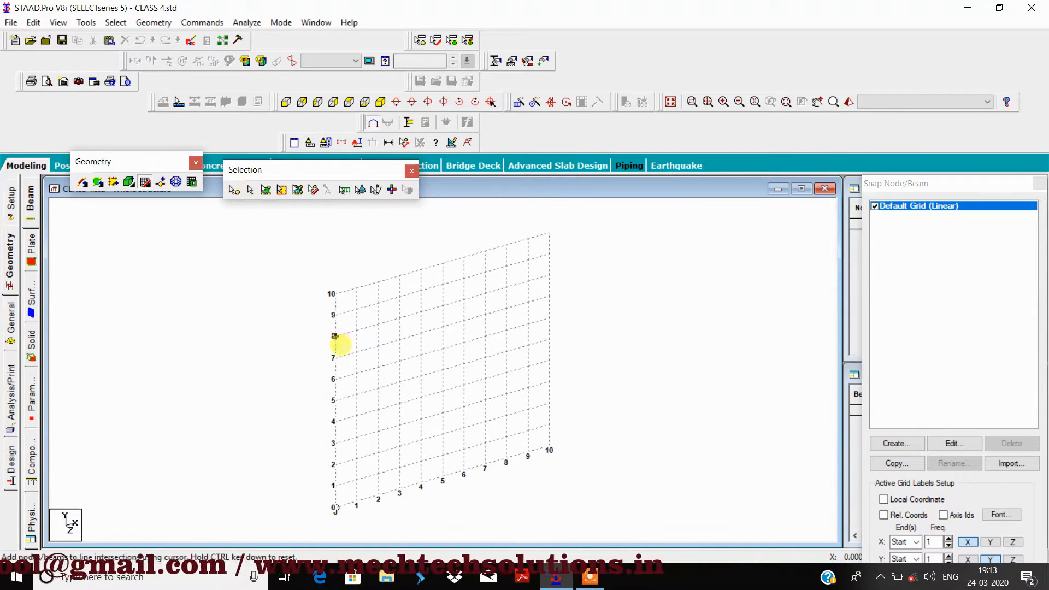
pyautogui.moveTo(373, 481); pyautogui.dragTo(319, 474, button='middle')
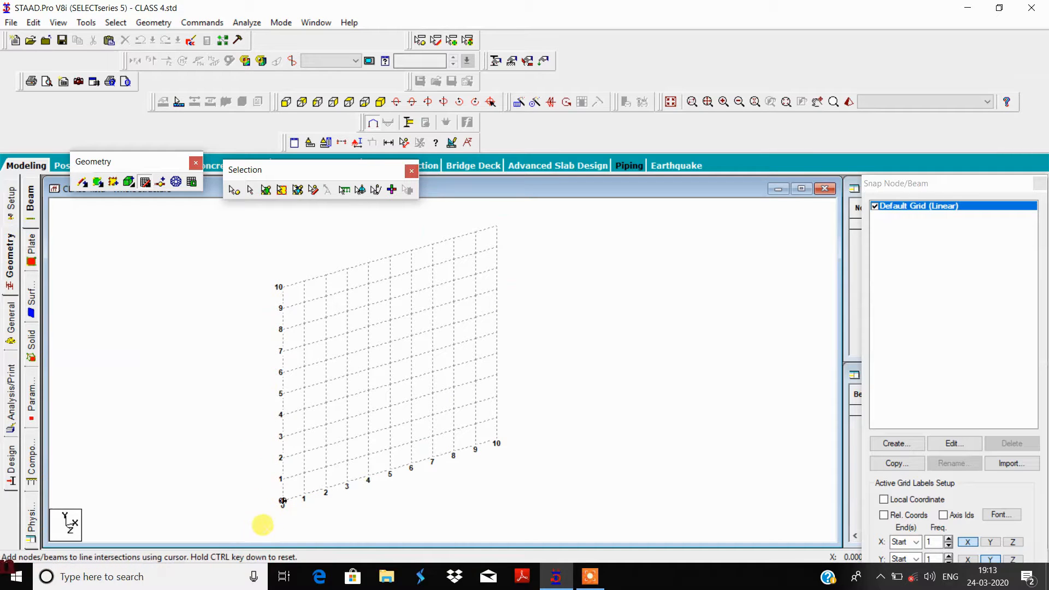
pyautogui.click(282, 501)
pyautogui.click(282, 287)
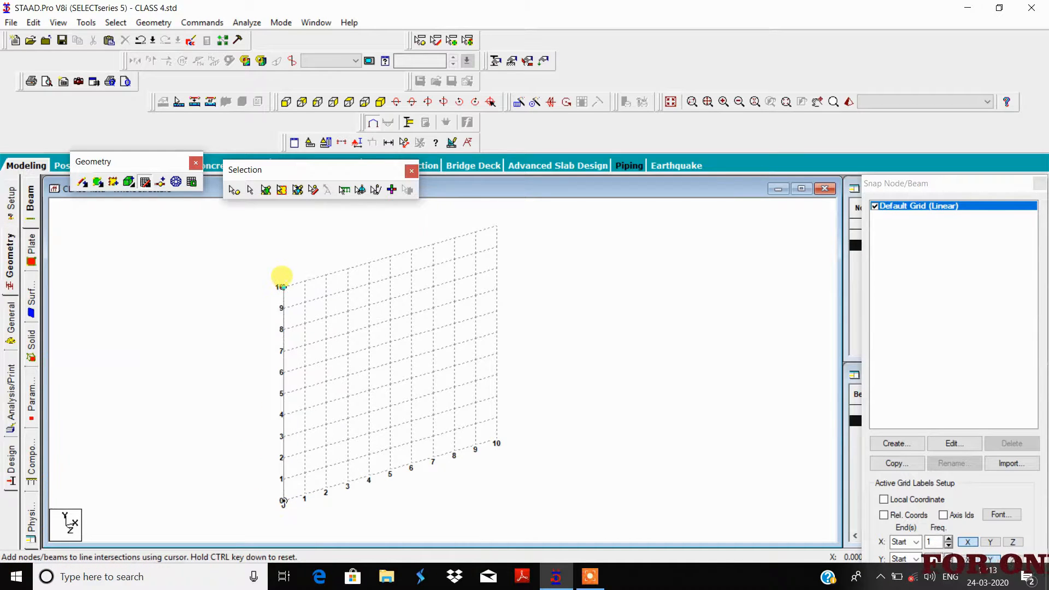
pyautogui.click(497, 226)
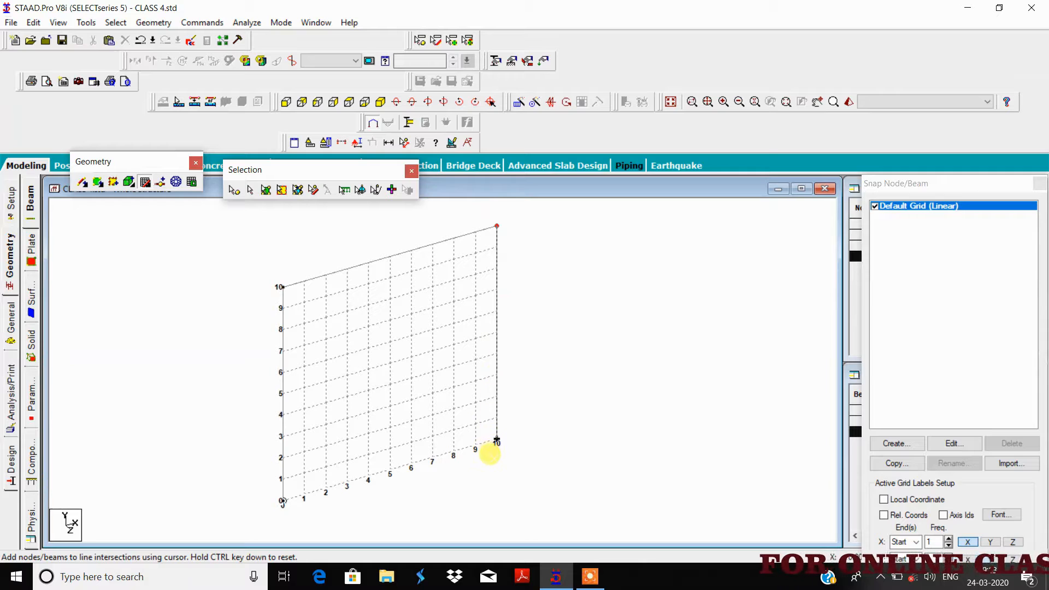
pyautogui.click(497, 440)
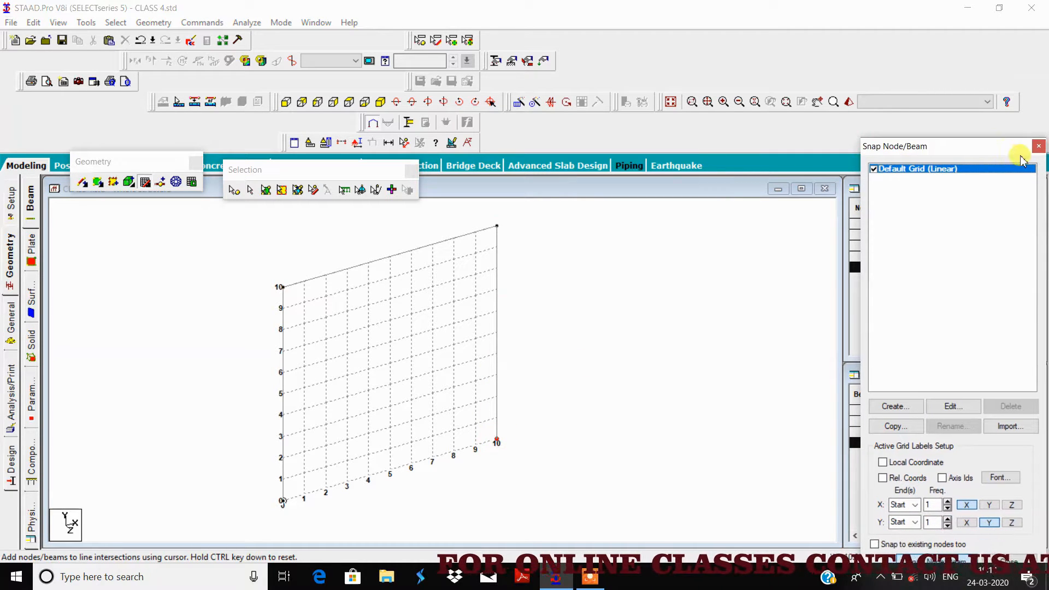
pyautogui.click(1034, 146)
# - Undock the Generate toolbar and place it beside the floating Selection toolbar
pyautogui.moveTo(439, 373); pyautogui.dragTo(363, 357, button='middle')
pyautogui.scroll(-2, 388, 372)
pyautogui.scroll(-1, 367, 369)
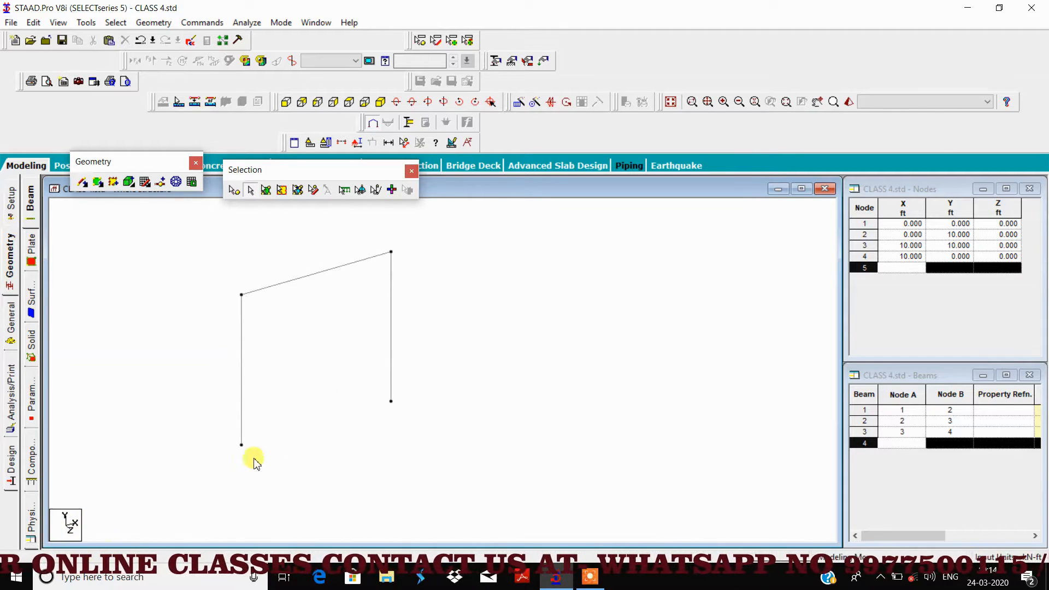
pyautogui.scroll(-1, 316, 405)
pyautogui.moveTo(321, 416); pyautogui.dragTo(317, 414, button='middle')
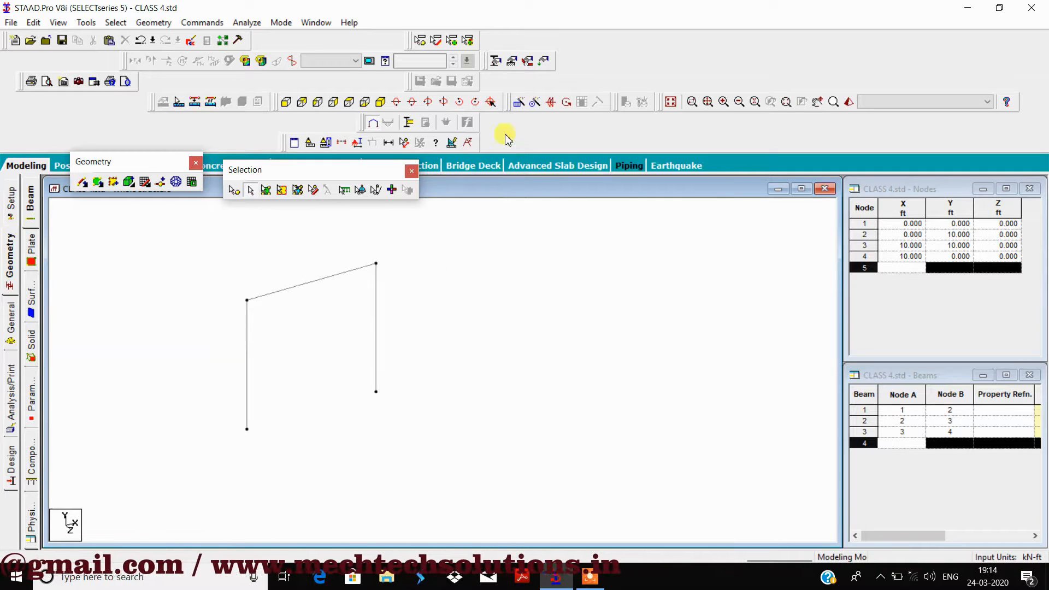
pyautogui.moveTo(512, 108); pyautogui.dragTo(462, 171)
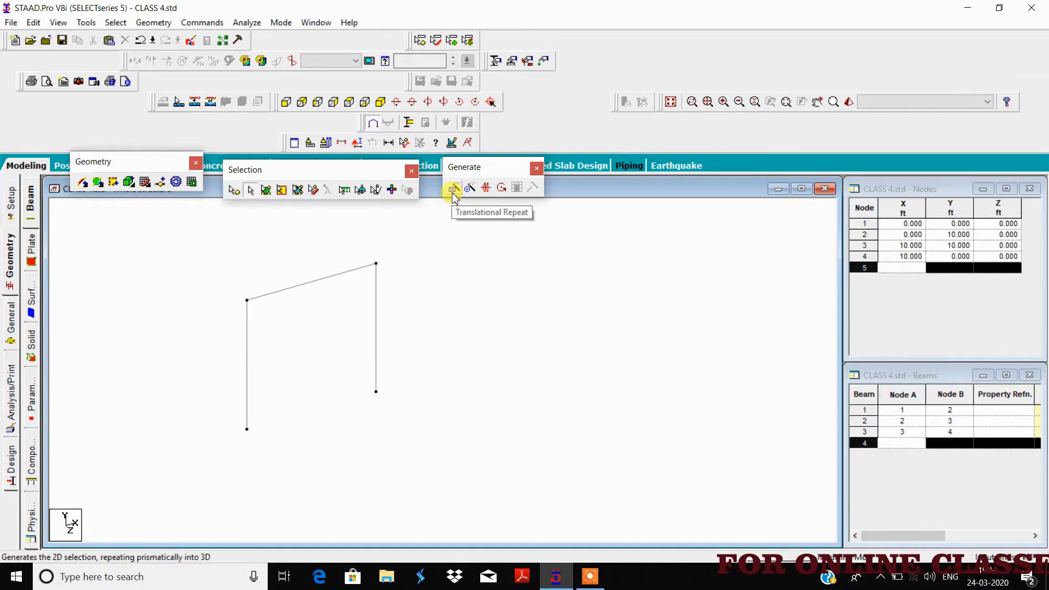
pyautogui.click(427, 288)
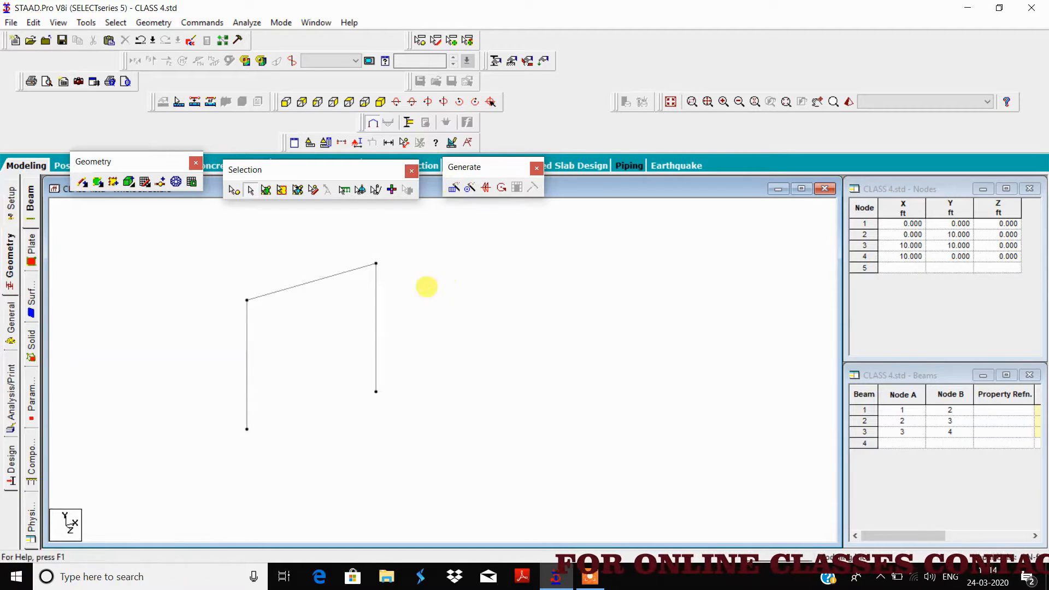
# - Start a Translational Repeat of all three portal frame members in the global Z direction
pyautogui.scroll(-1, 409, 322)
pyautogui.moveTo(409, 321); pyautogui.dragTo(398, 324, button='middle')
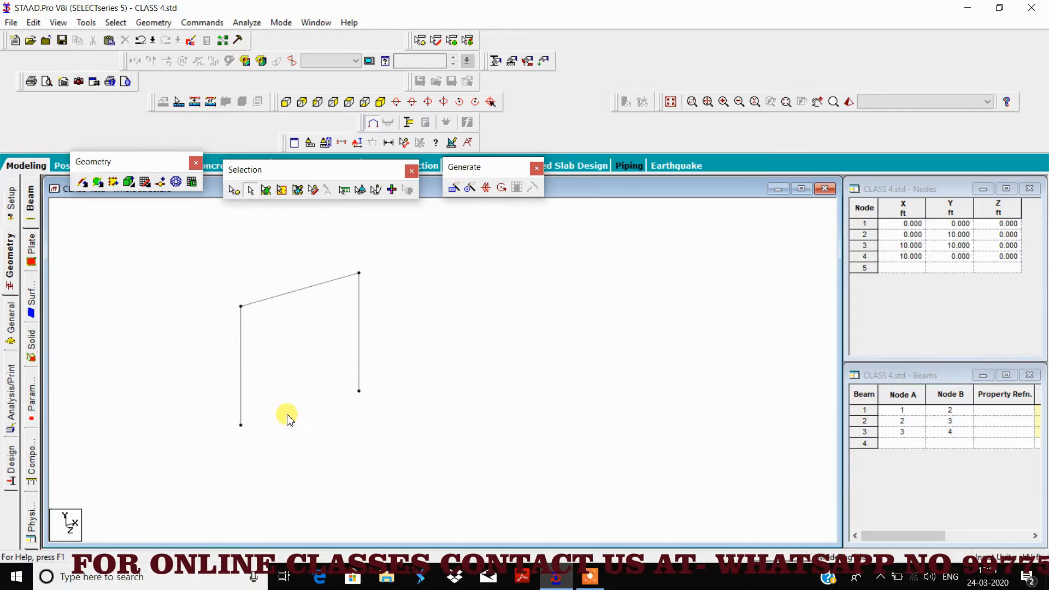
pyautogui.moveTo(295, 388); pyautogui.dragTo(277, 375, button='middle')
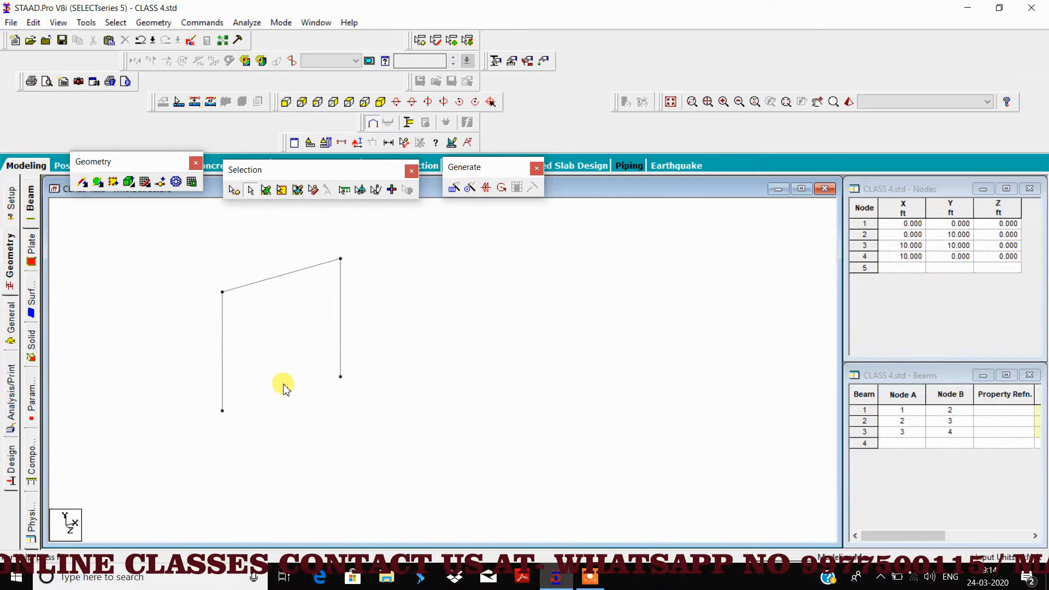
pyautogui.scroll(-2, 368, 412)
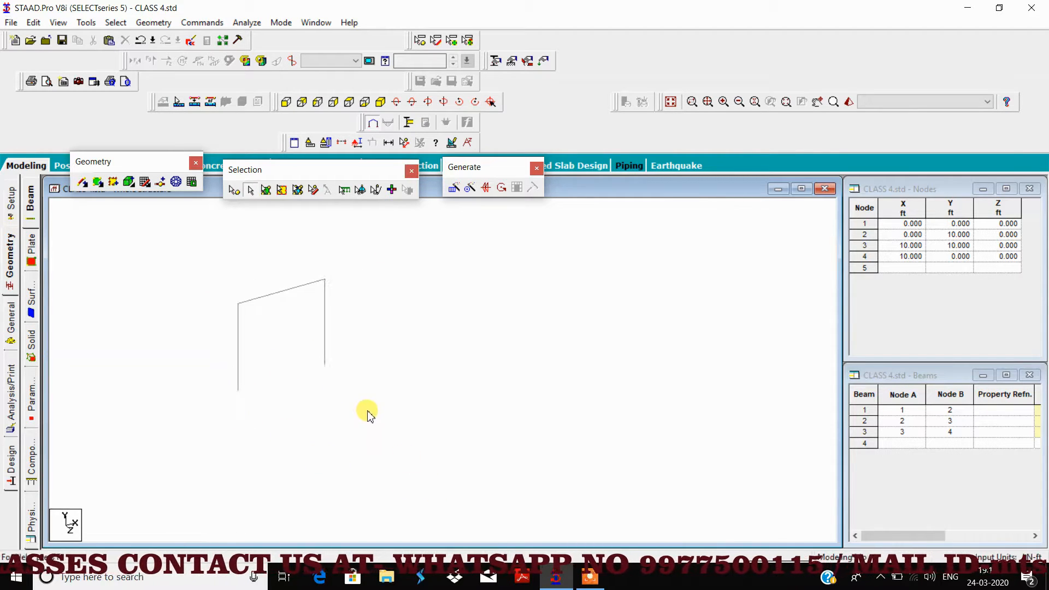
pyautogui.moveTo(368, 413); pyautogui.dragTo(313, 401, button='middle')
pyautogui.moveTo(316, 235); pyautogui.dragTo(174, 383)
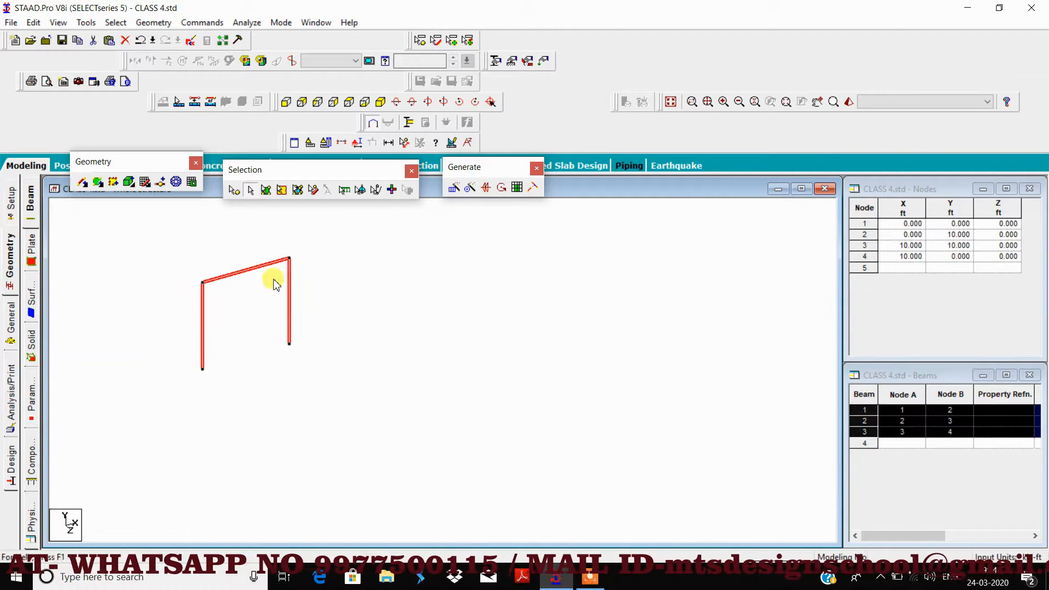
pyautogui.click(454, 189)
pyautogui.moveTo(473, 207); pyautogui.dragTo(503, 98)
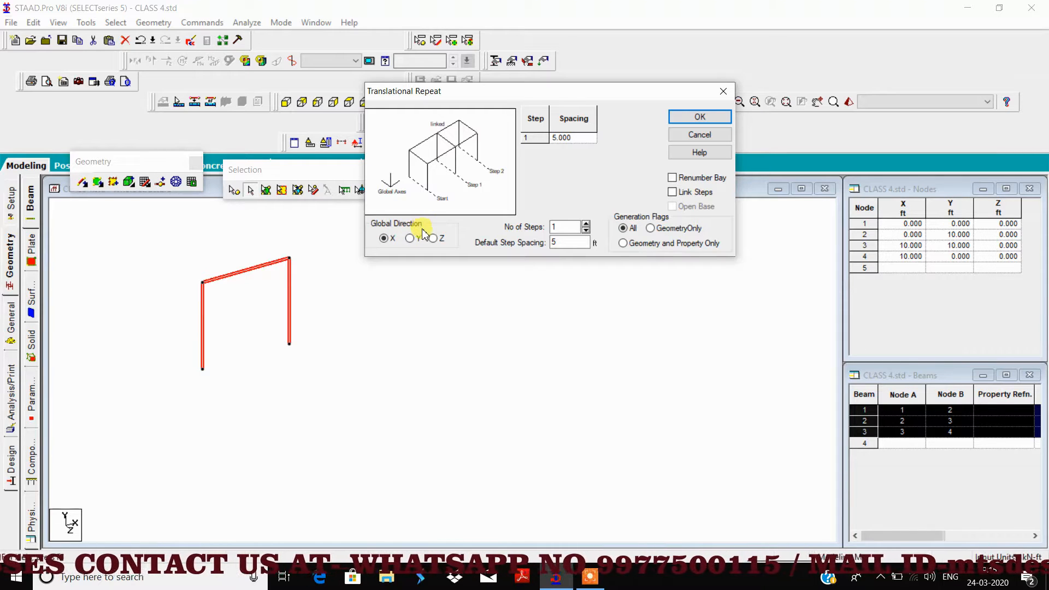
pyautogui.click(435, 240)
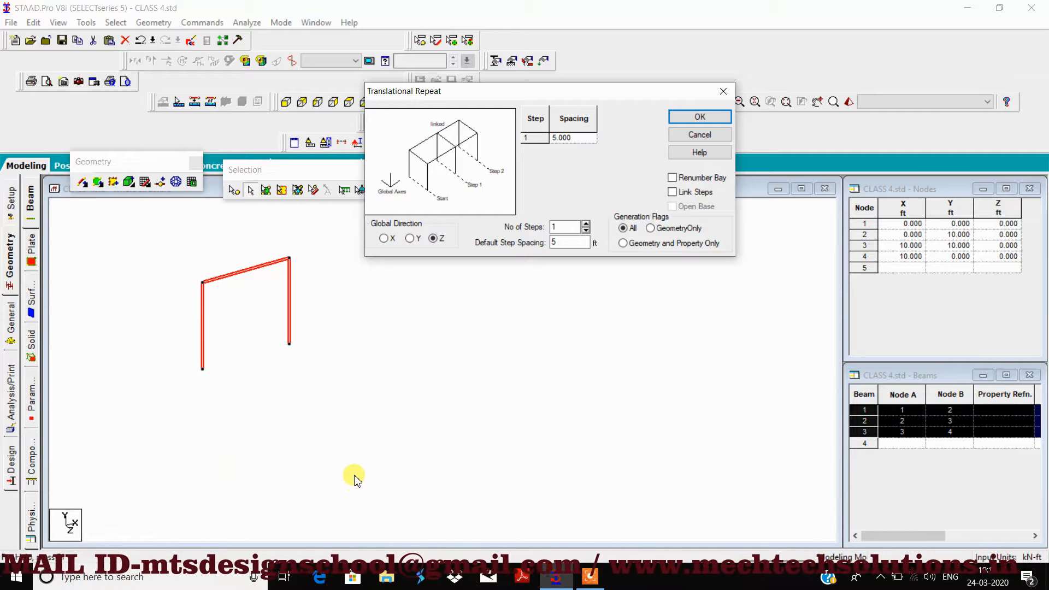
# - Set the number of steps for the translational repeat to 6
pyautogui.click(586, 224)
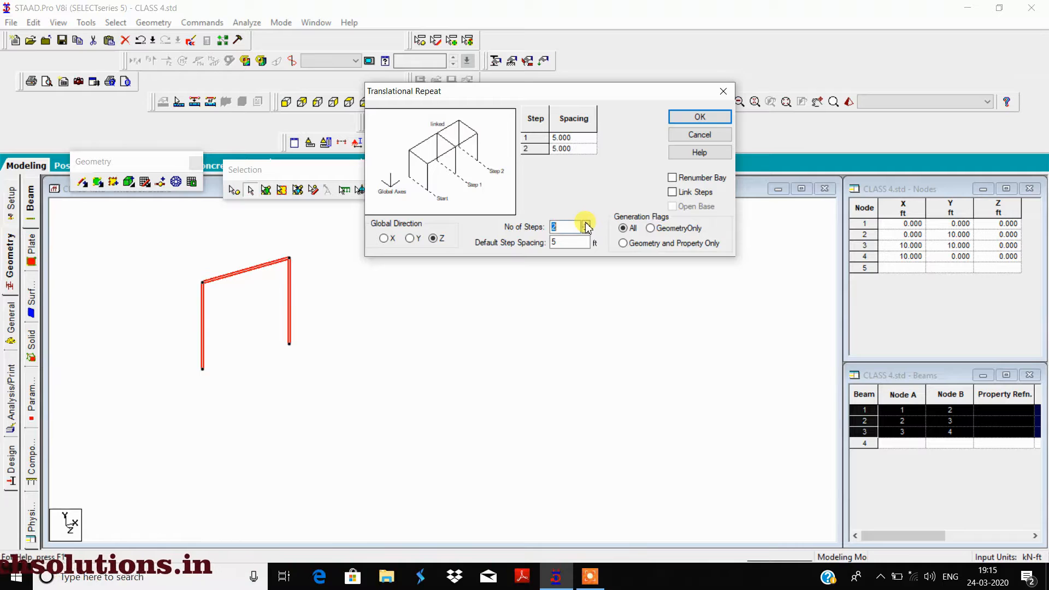
pyautogui.click(586, 224)
pyautogui.click(586, 224)
pyautogui.click(586, 224)
pyautogui.click(586, 224)
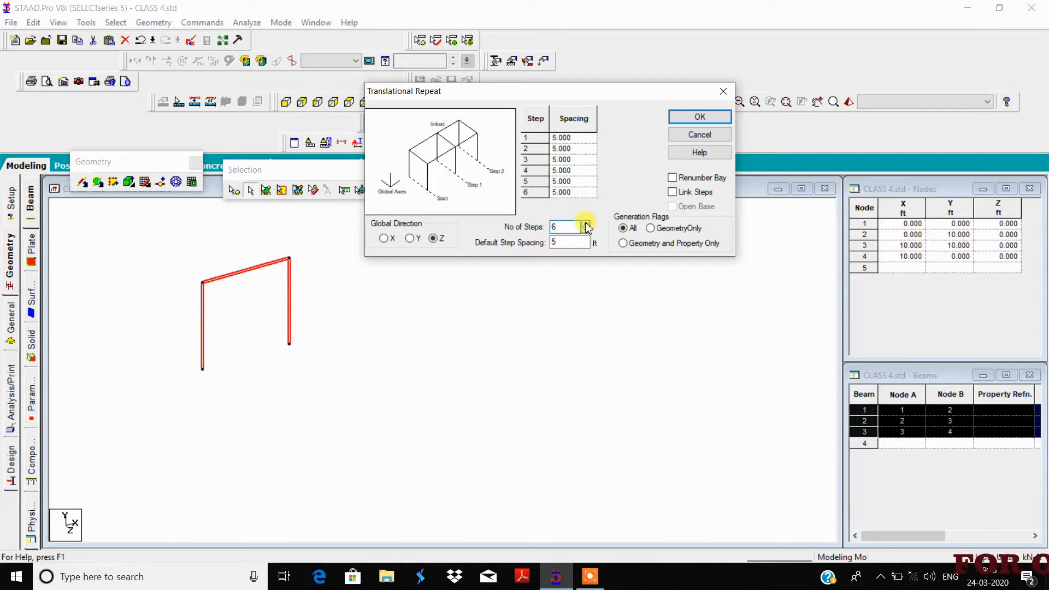
pyautogui.click(586, 224)
pyautogui.click(586, 230)
pyautogui.doubleClick(563, 227)
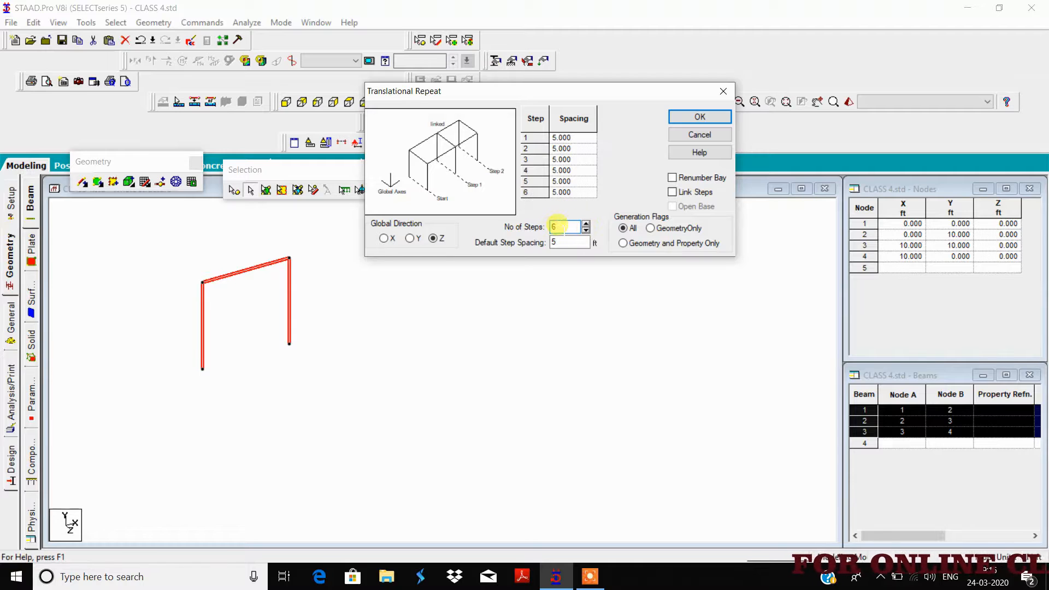
pyautogui.click(587, 230)
pyautogui.click(587, 223)
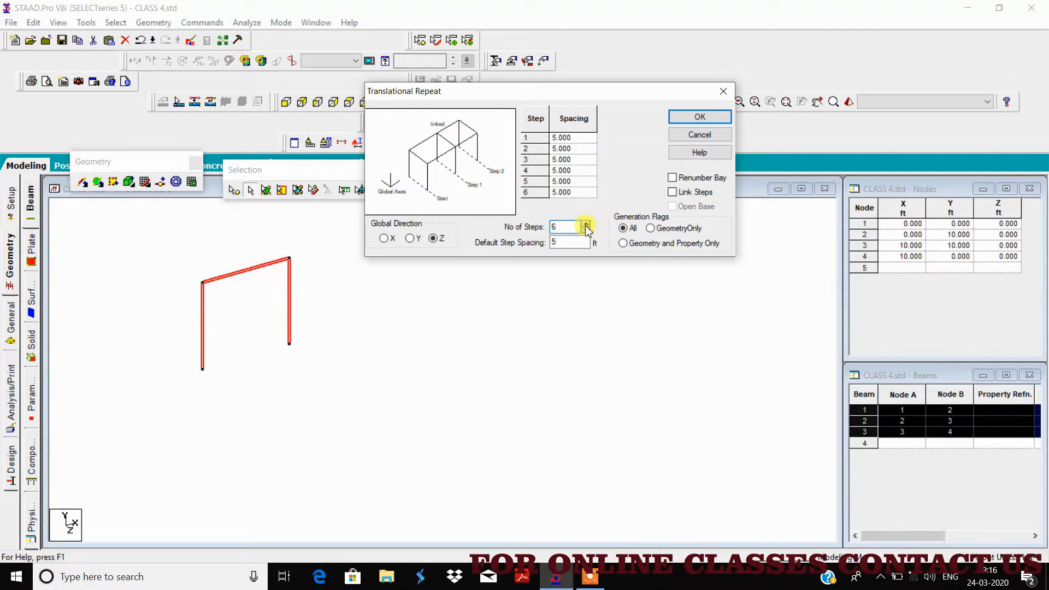
pyautogui.doubleClick(560, 226)
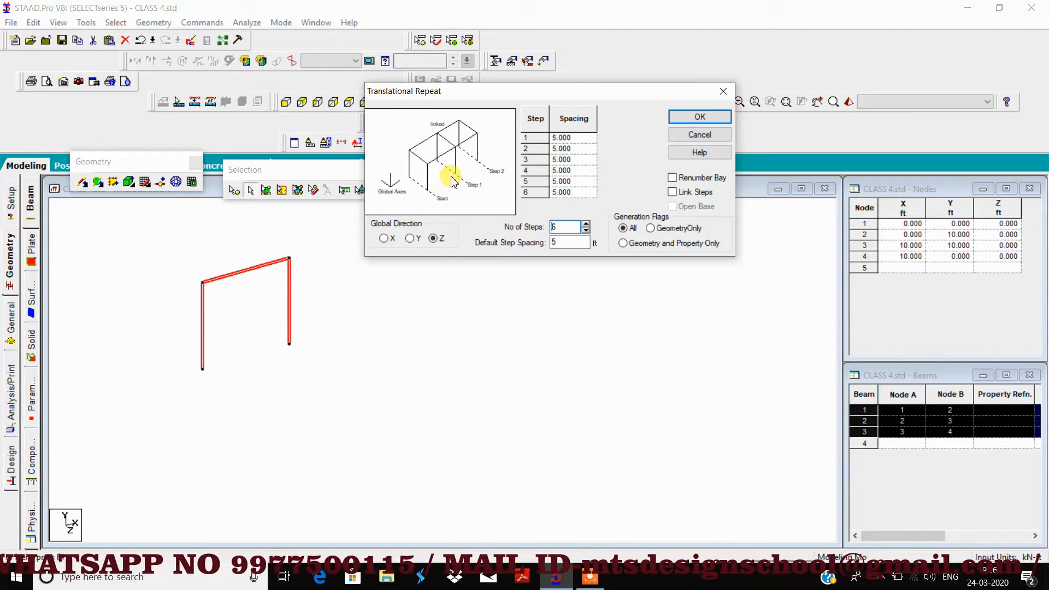
# - Set the default step spacing of the repeat to 10 ft
pyautogui.doubleClick(563, 242)
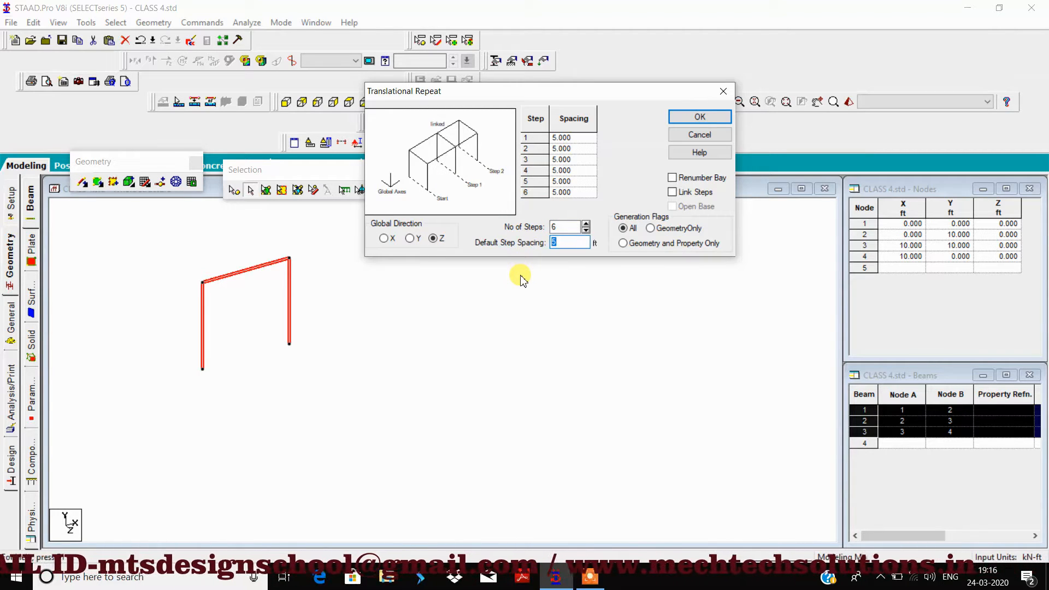
pyautogui.write('10')
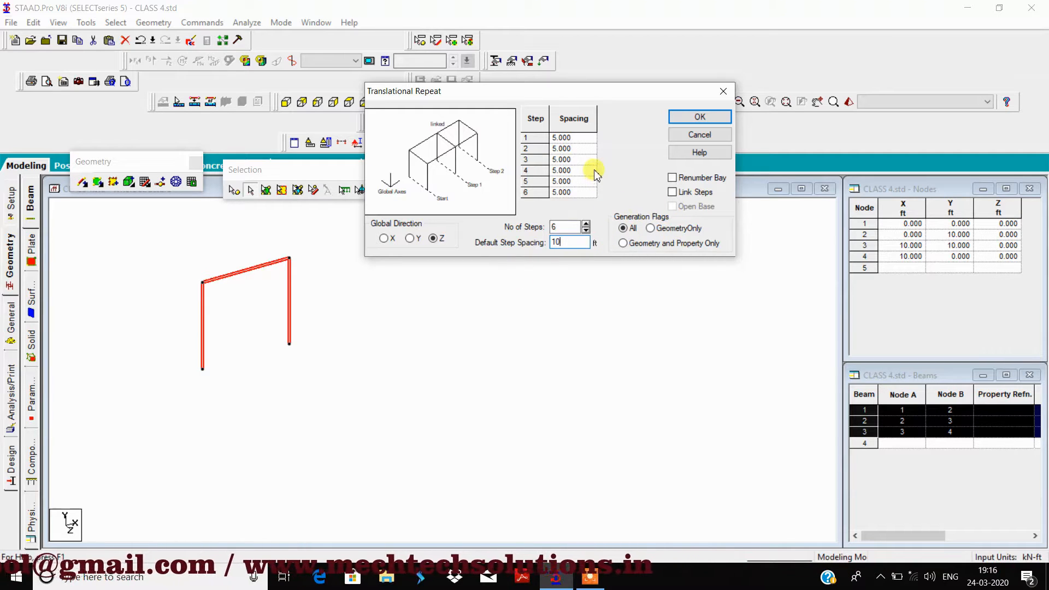
pyautogui.press('Tab')
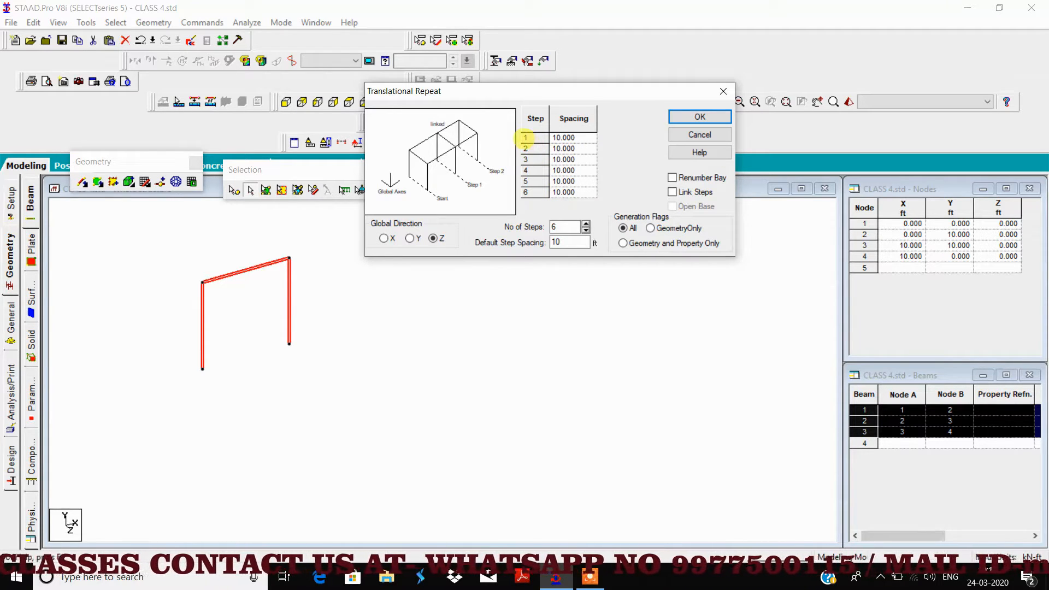
# - Set individual spacings of 12 ft for step 2, 11 ft for step 5 and 9 ft for step 6
pyautogui.click(526, 148)
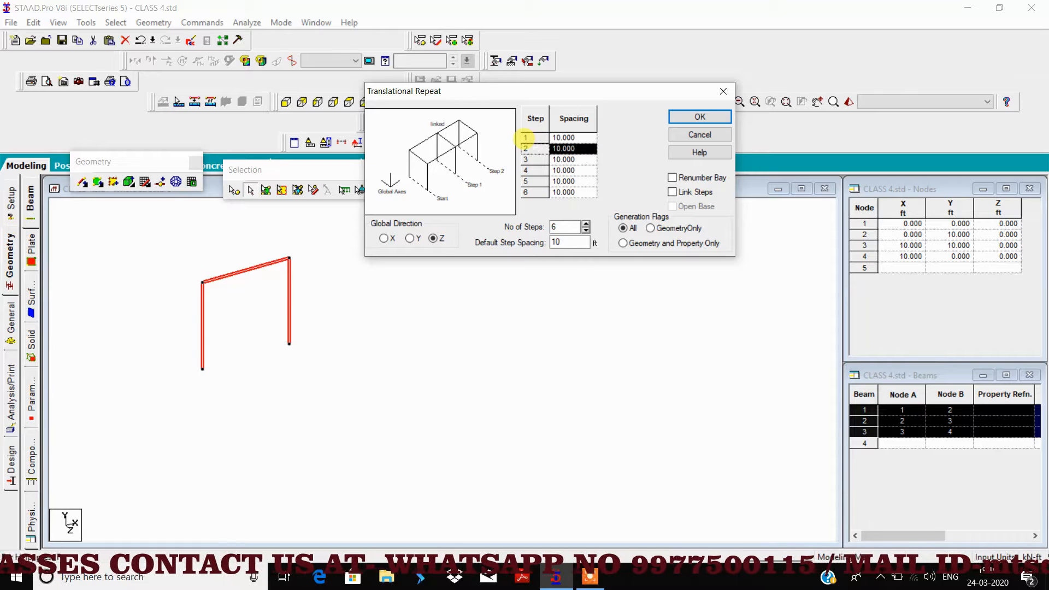
pyautogui.click(577, 152)
pyautogui.moveTo(577, 149); pyautogui.dragTo(555, 159)
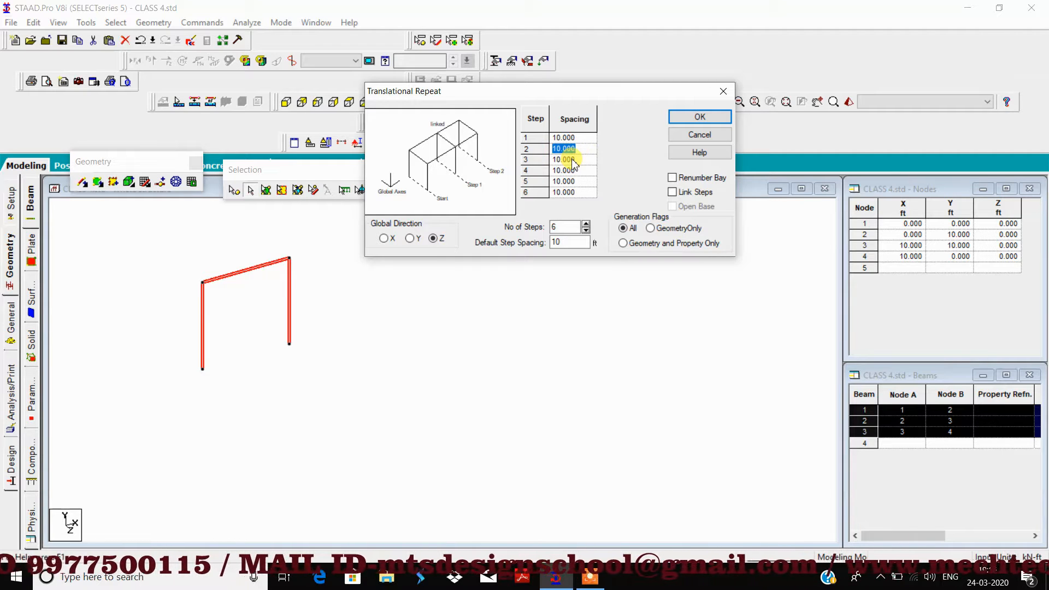
pyautogui.write('12')
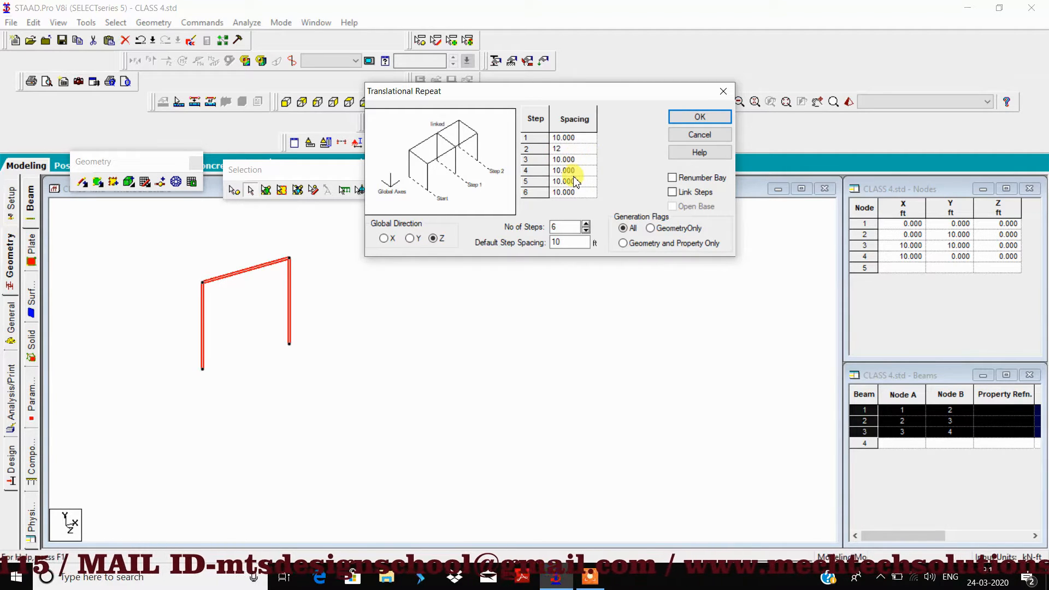
pyautogui.moveTo(577, 181); pyautogui.dragTo(533, 179)
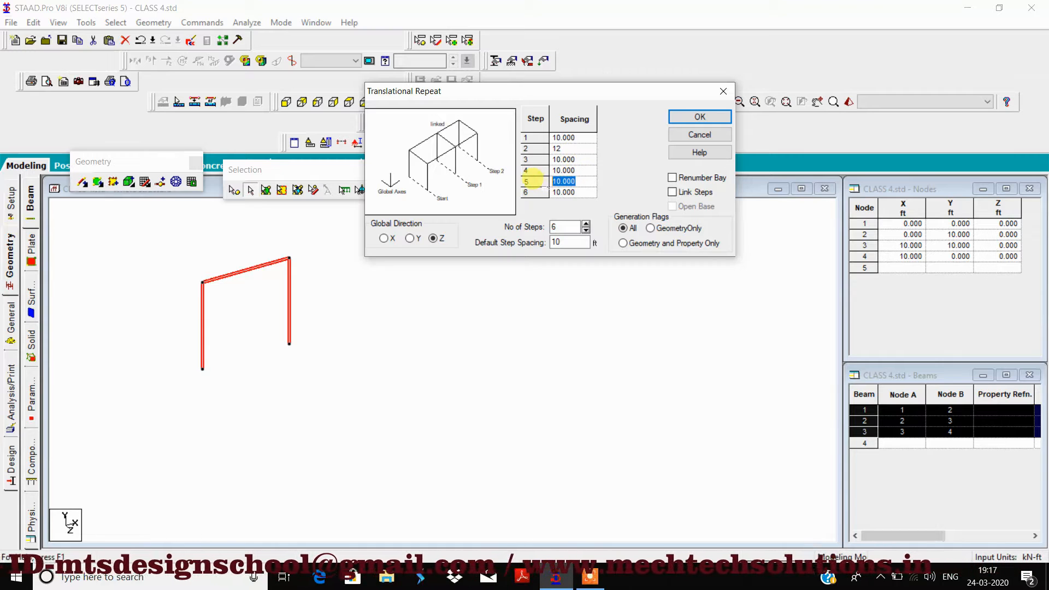
pyautogui.write('11')
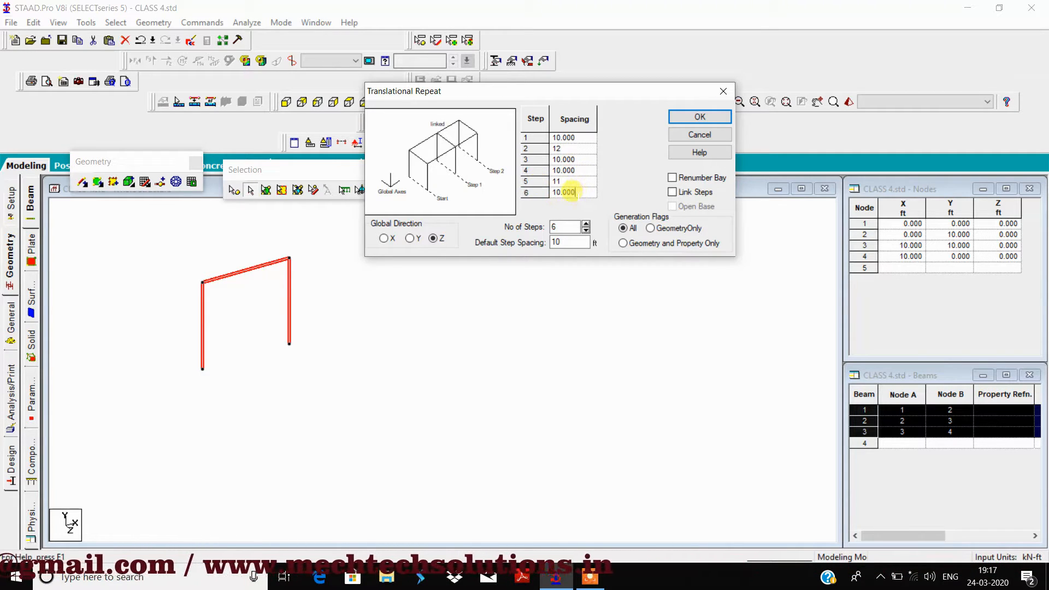
pyautogui.moveTo(586, 192); pyautogui.dragTo(506, 197)
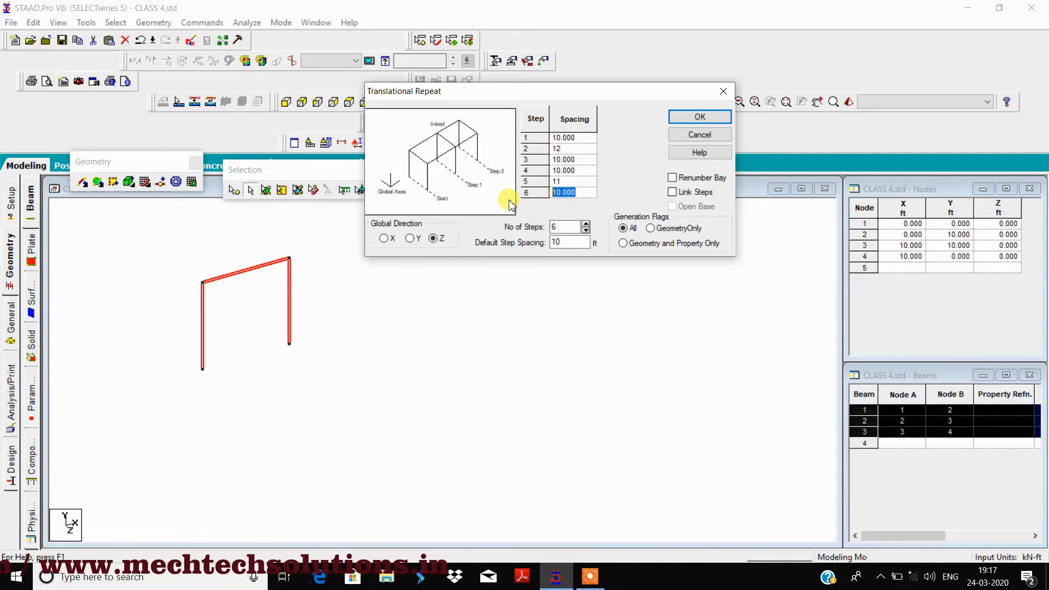
pyautogui.write('9')
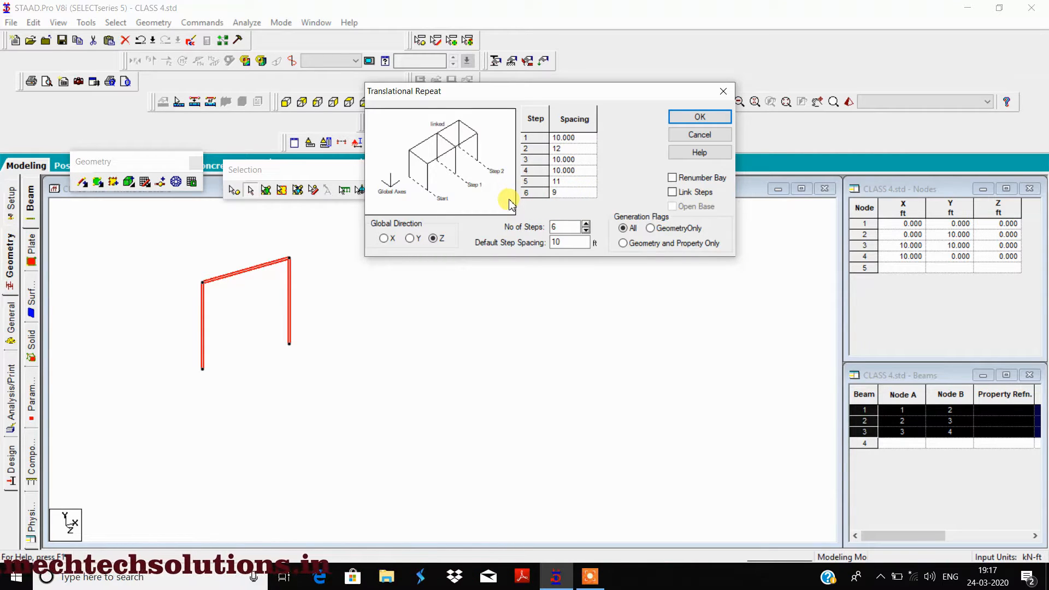
# - Generate the six-step repeat of the portal frame along Z with the entered spacings and clear the member selection
pyautogui.click(582, 139)
pyautogui.click(581, 148)
pyautogui.click(580, 160)
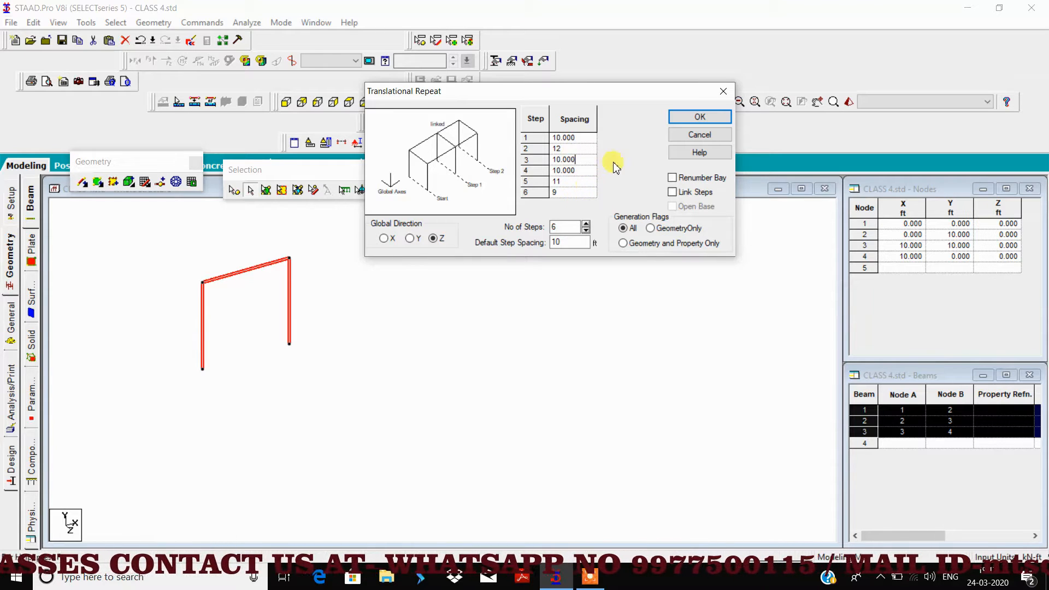
pyautogui.click(700, 117)
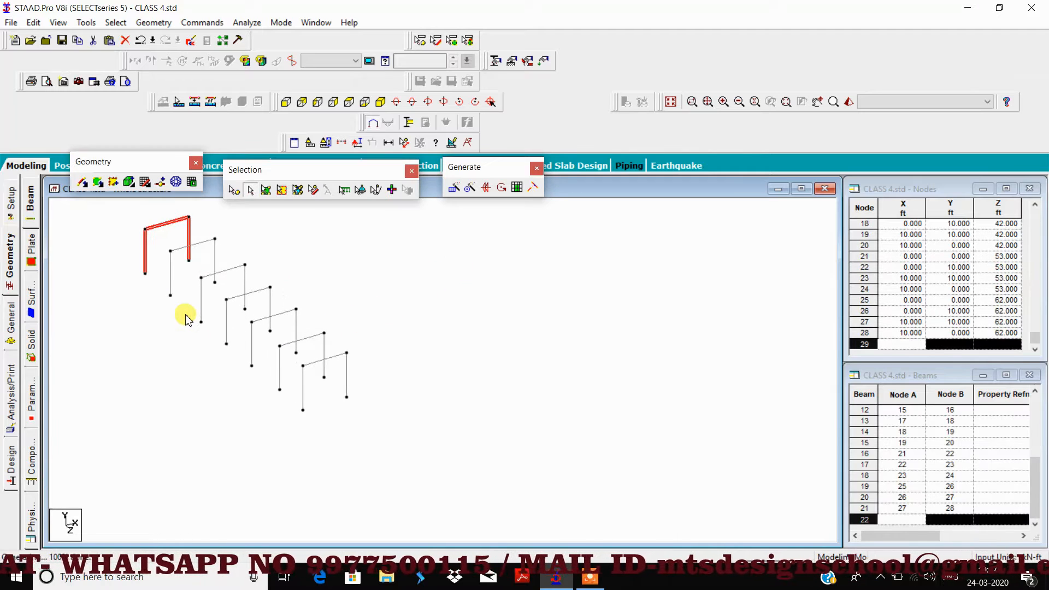
pyautogui.moveTo(186, 318); pyautogui.dragTo(237, 368, button='middle')
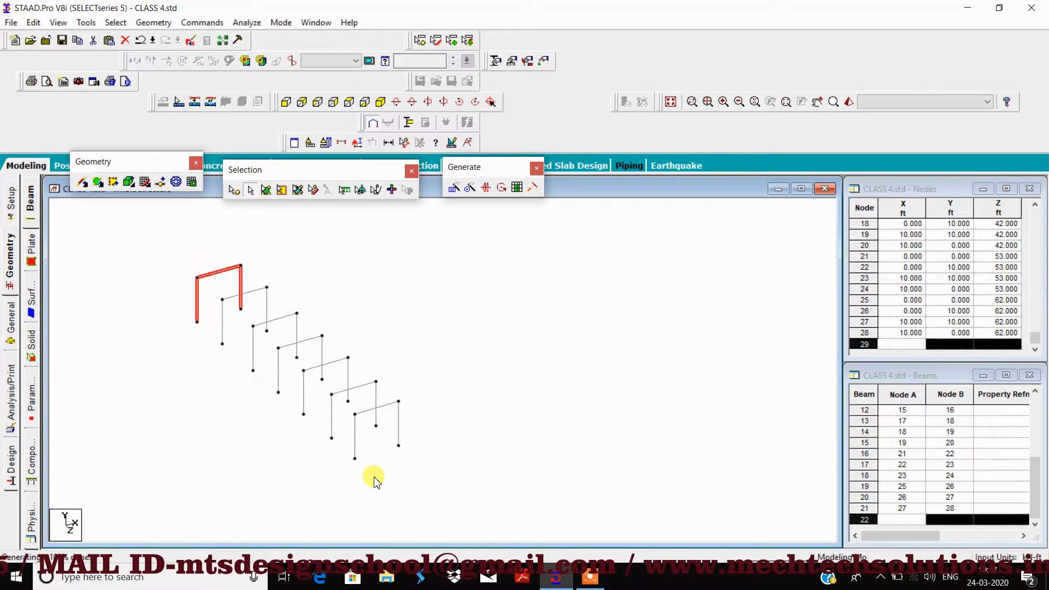
pyautogui.click(404, 304)
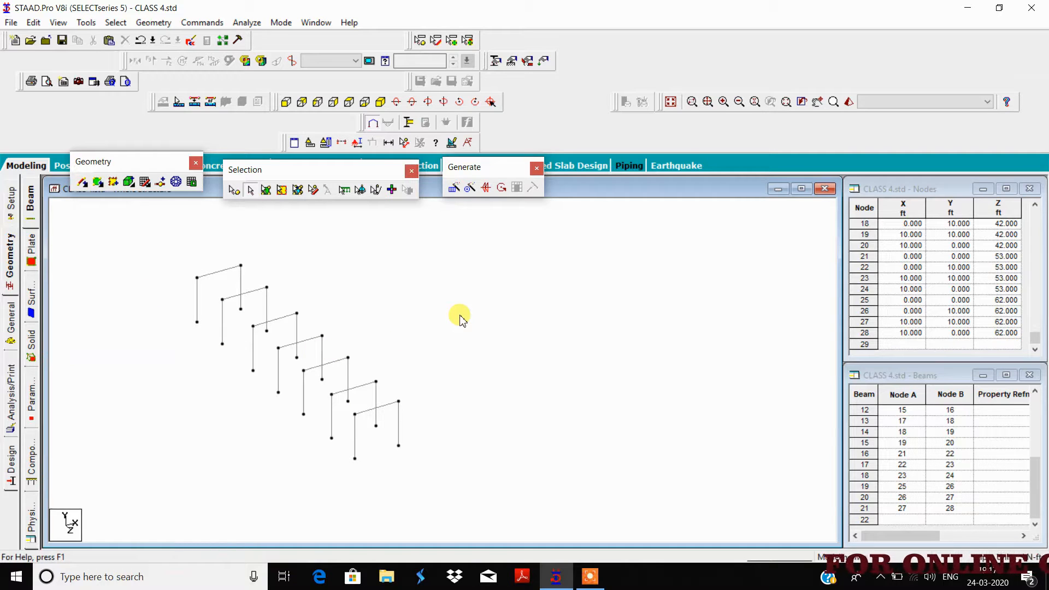
# - Undo the generated frames and start a new Translational Repeat of all three frame members in the global Z direction
pyautogui.hotkey('ctrl', 'z')
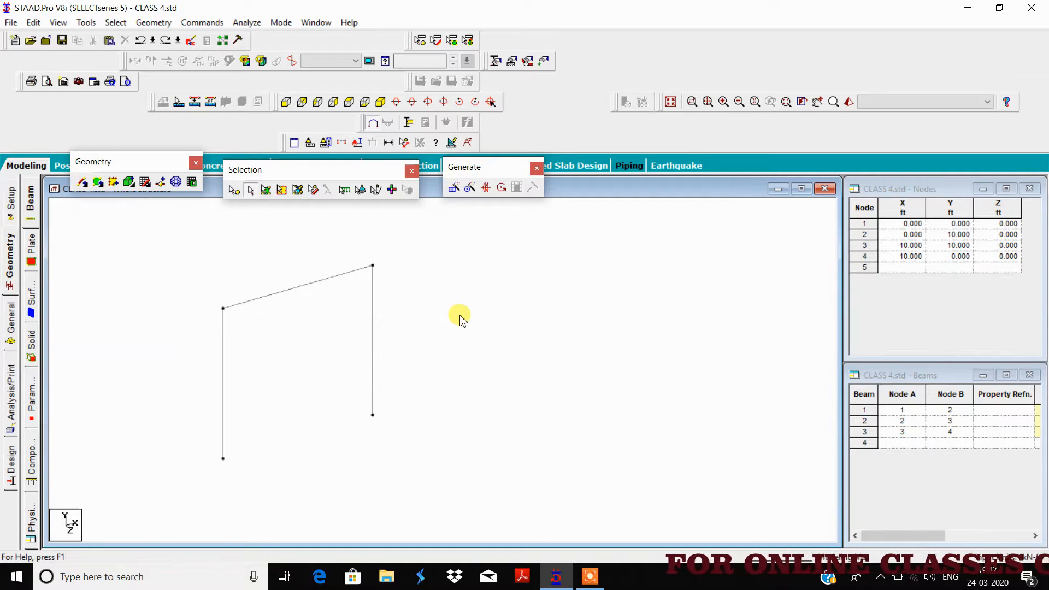
pyautogui.scroll(-2, 460, 320)
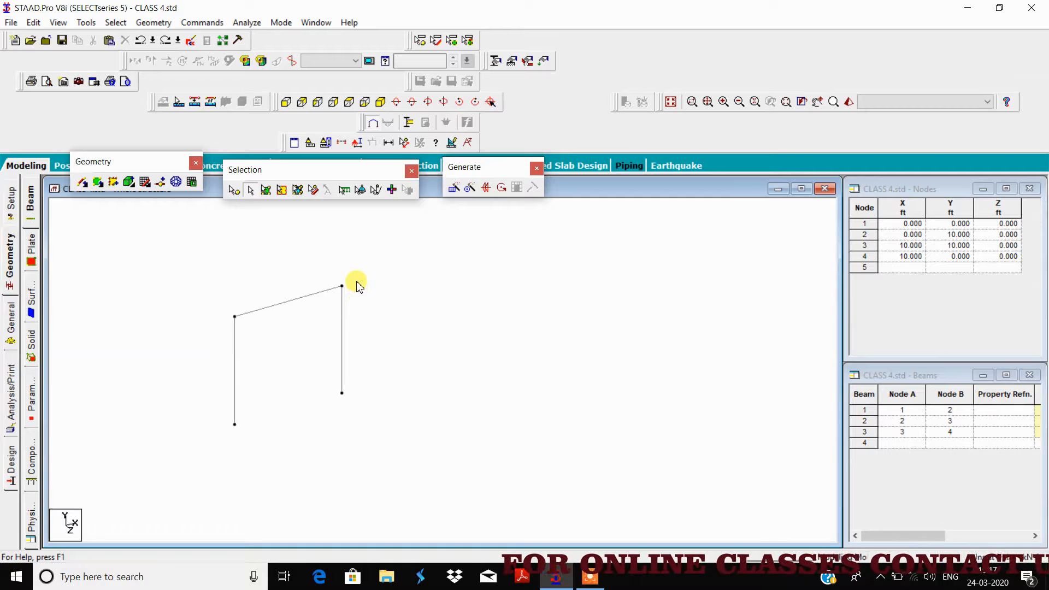
pyautogui.moveTo(369, 252); pyautogui.dragTo(222, 446)
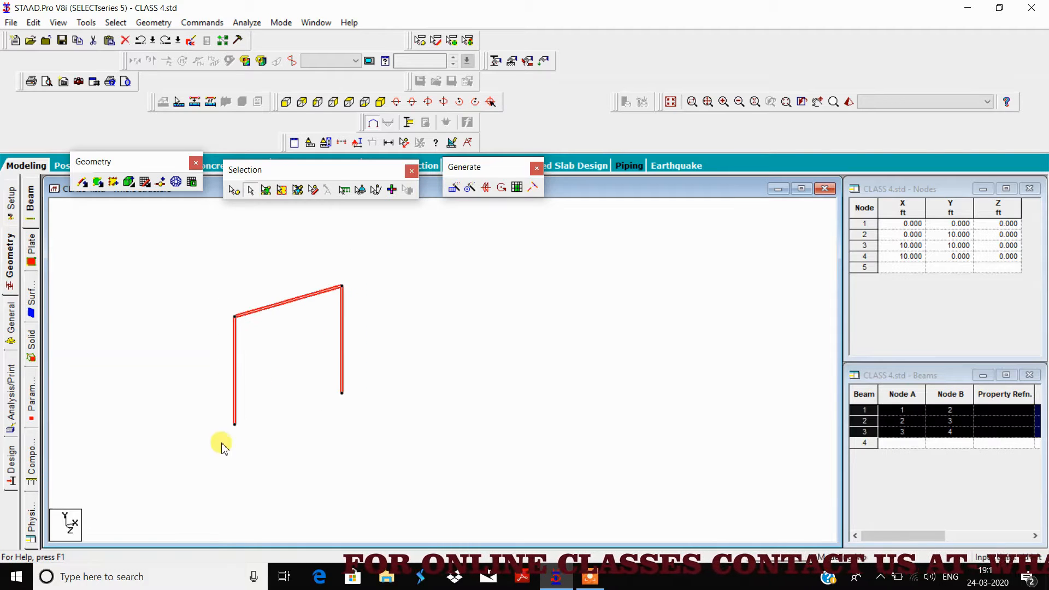
pyautogui.click(454, 187)
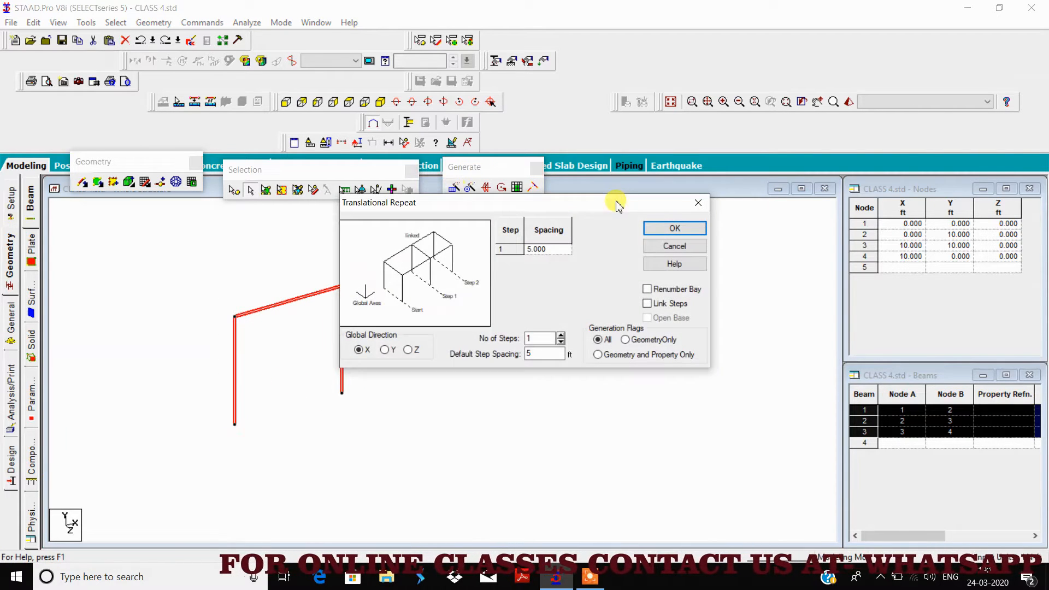
pyautogui.moveTo(559, 208); pyautogui.dragTo(694, 71)
pyautogui.click(544, 214)
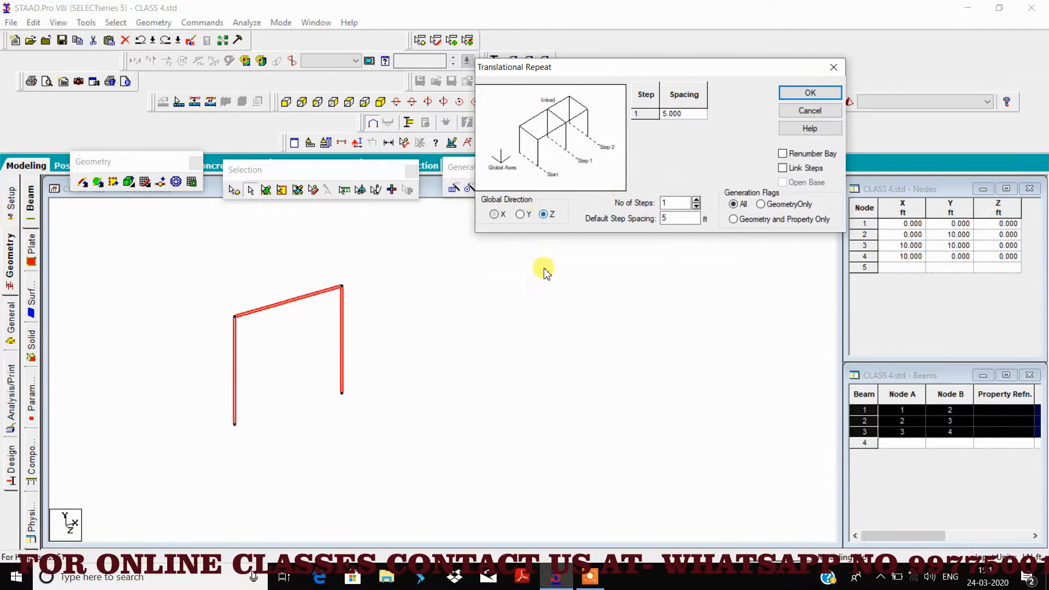
# - Set the number of steps for the translational repeat to 7
pyautogui.click(696, 200)
pyautogui.click(696, 200)
pyautogui.click(697, 200)
pyautogui.click(697, 200)
pyautogui.click(697, 200)
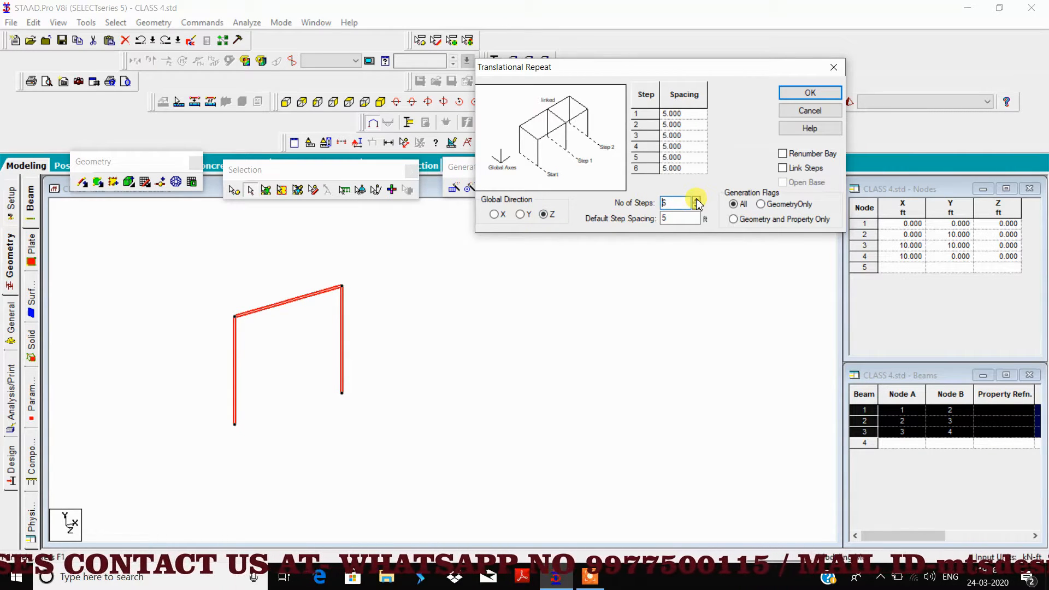
pyautogui.moveTo(671, 199); pyautogui.dragTo(592, 197)
pyautogui.write('6')
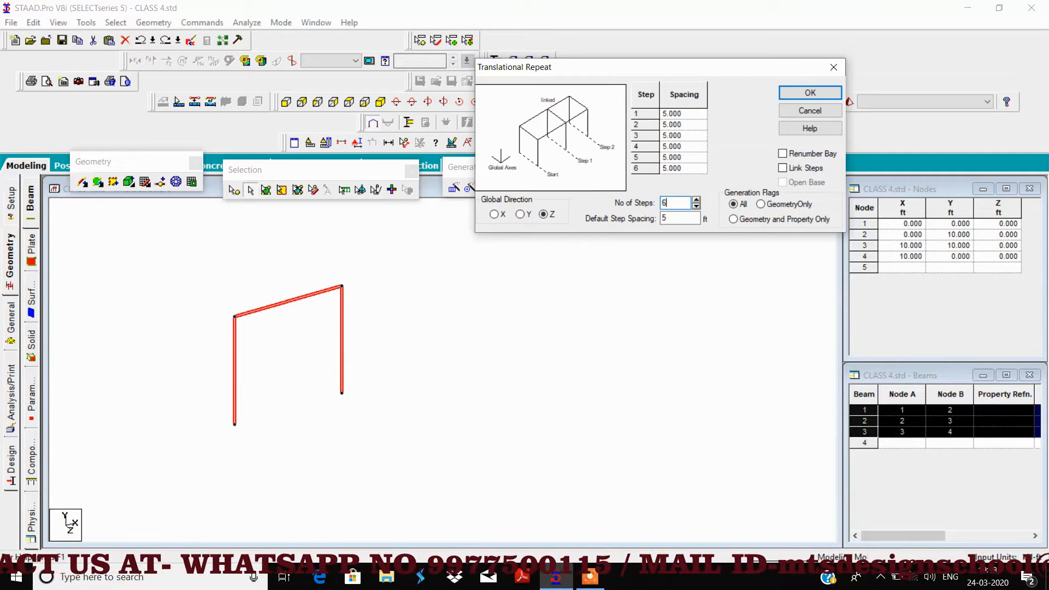
pyautogui.press('BackSpace')
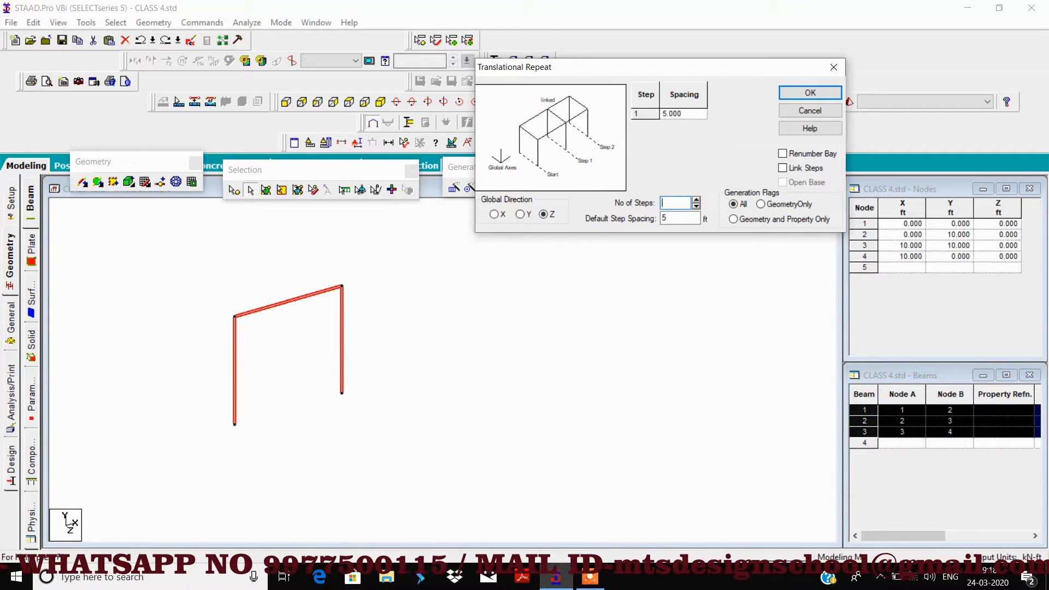
pyautogui.write('7')
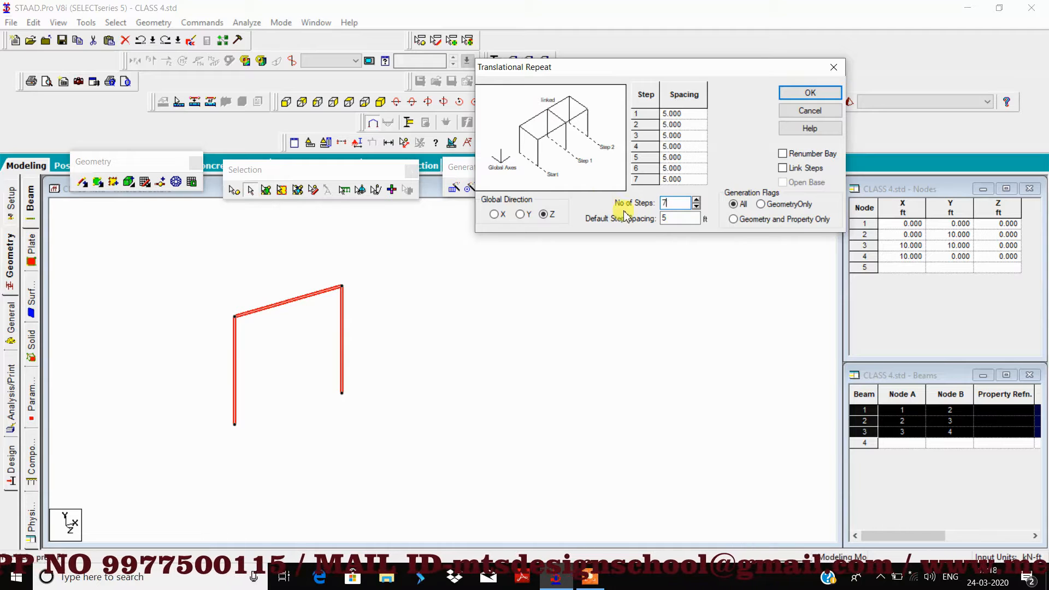
# - Set the default step spacing of the seven-step repeat to 10 ft
pyautogui.press('Tab')
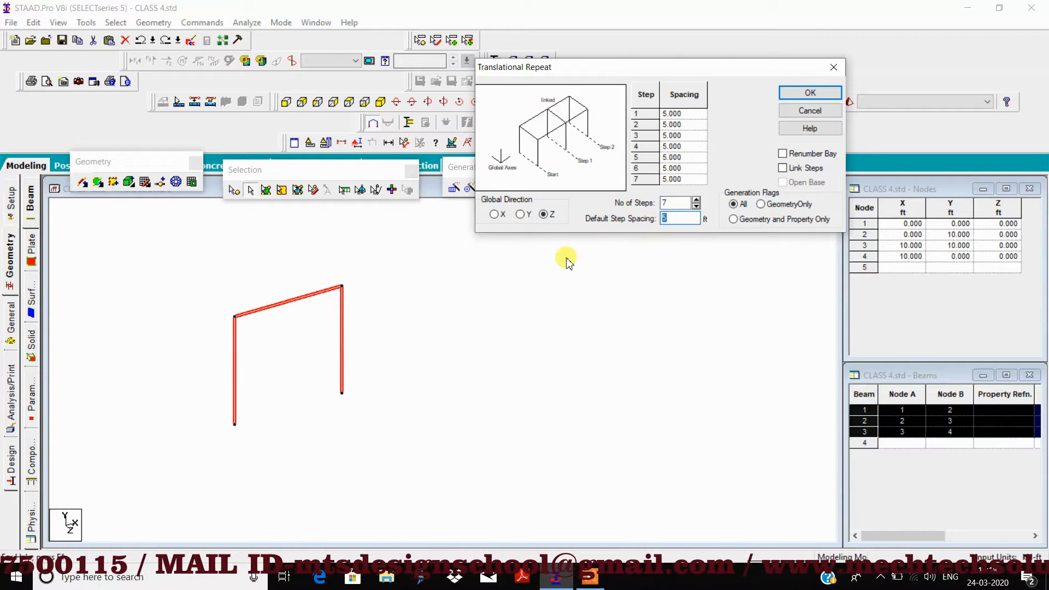
pyautogui.write('10')
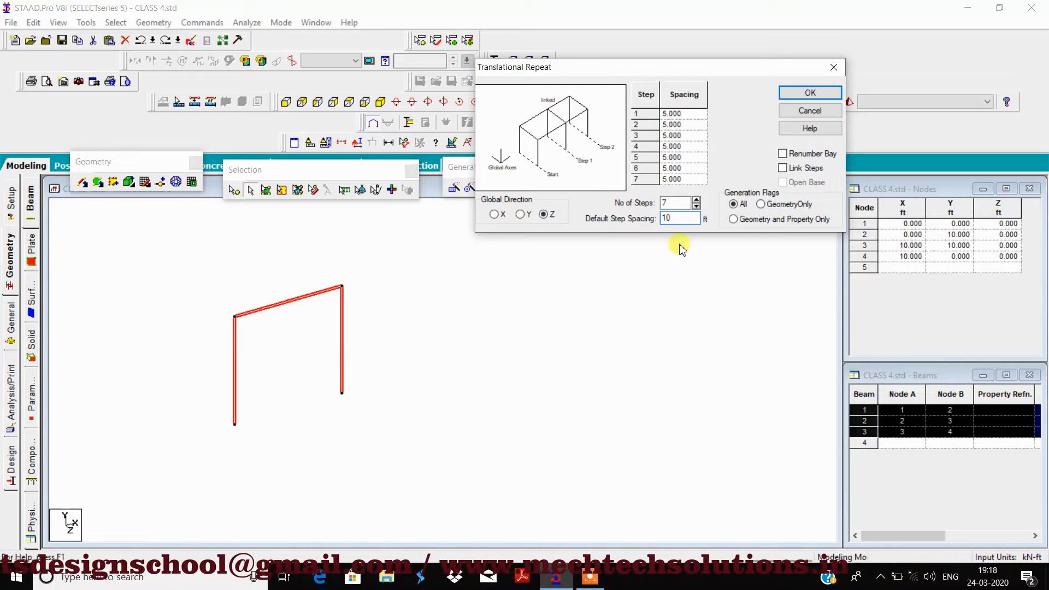
pyautogui.click(654, 306)
# - Set individual spacings of 11 ft for step 2, 13 ft for step 5 and 9 ft for step 7, declining the auto save
pyautogui.click(688, 125)
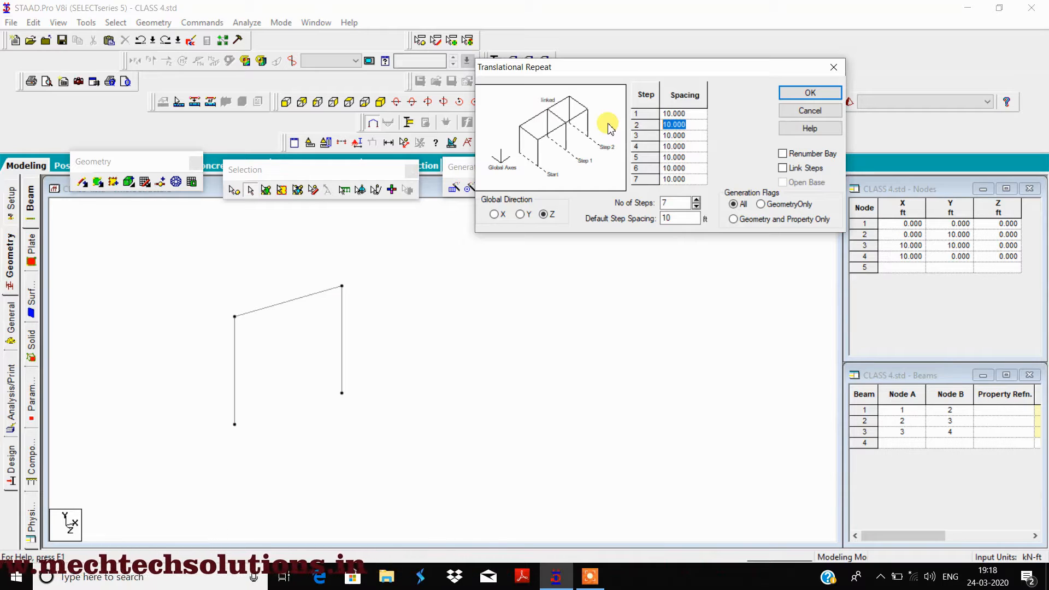
pyautogui.write('11')
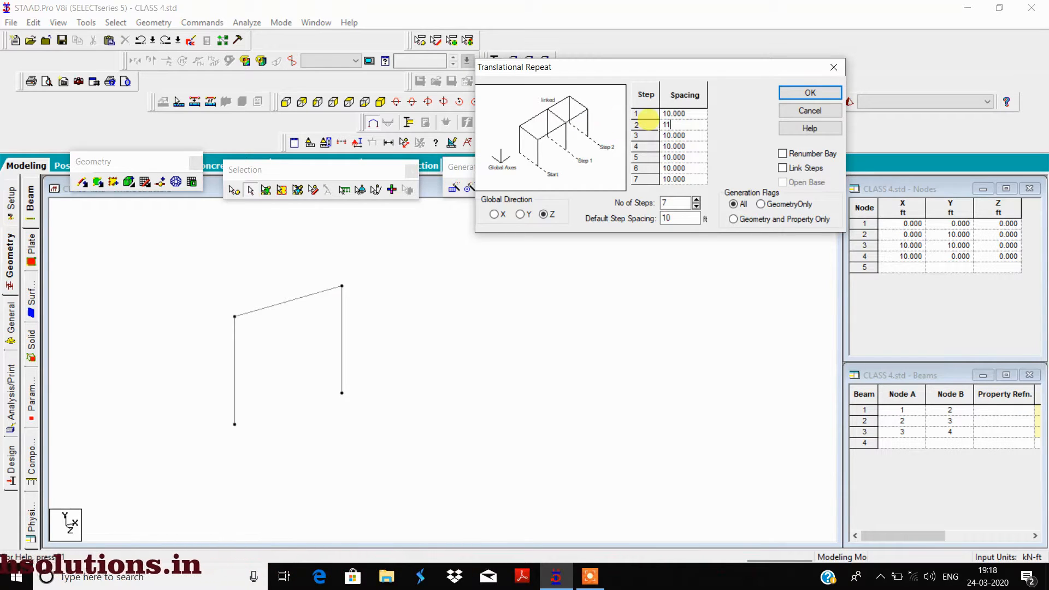
pyautogui.click(684, 157)
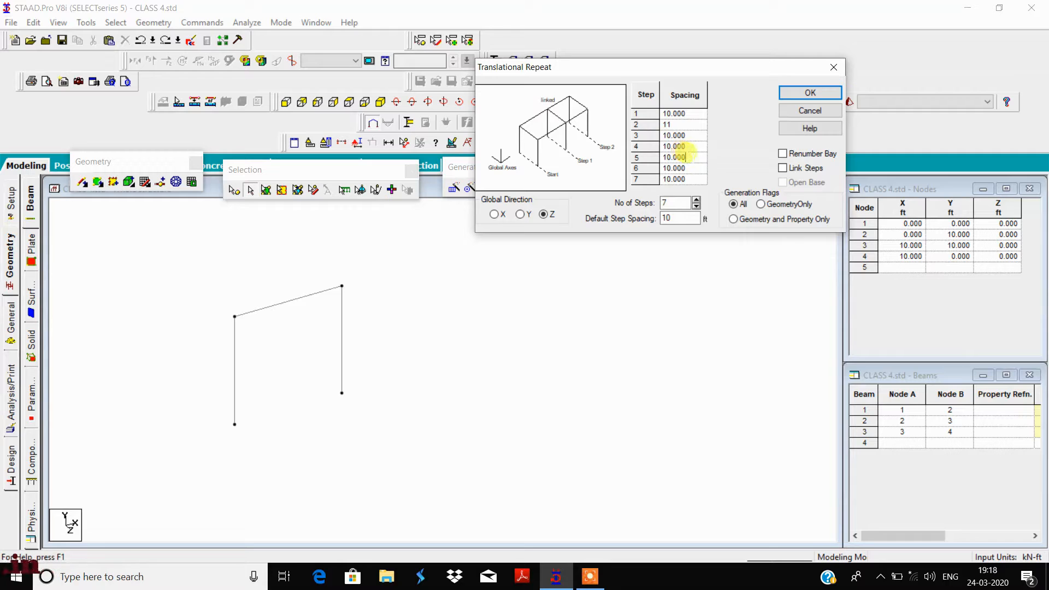
pyautogui.write('13')
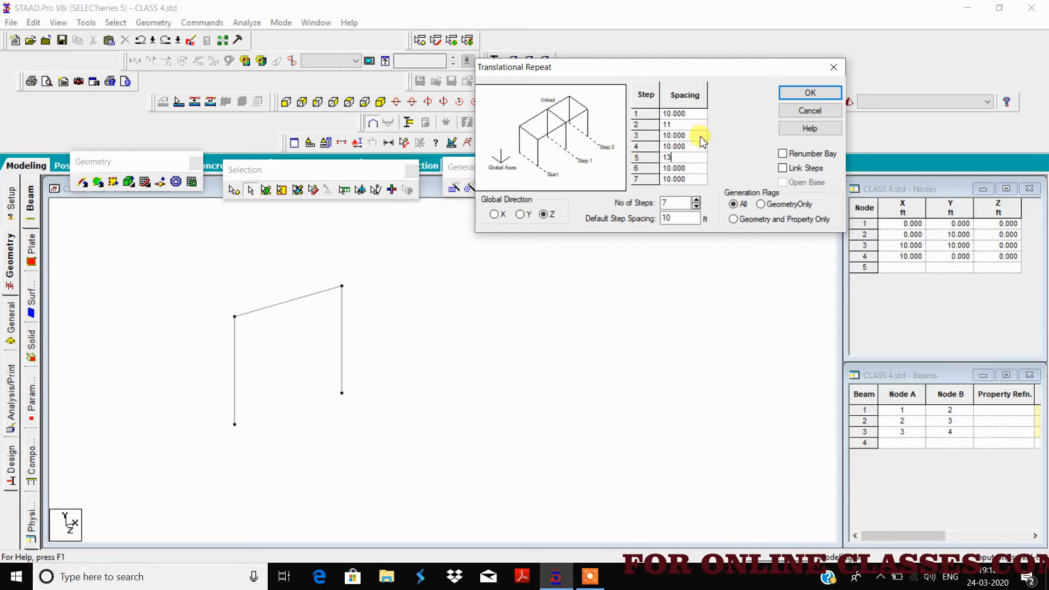
pyautogui.click(699, 179)
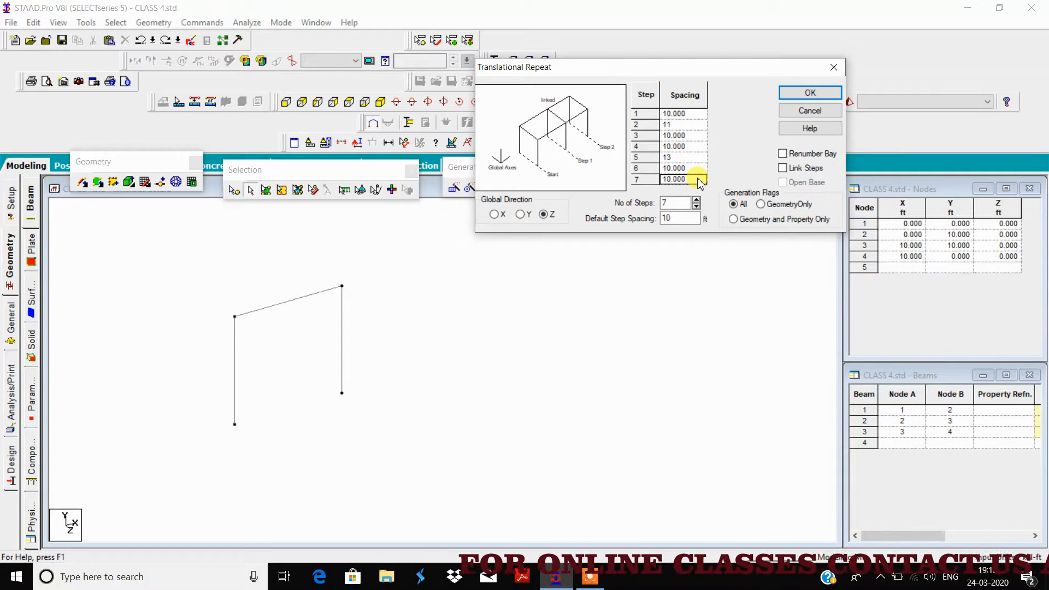
pyautogui.write('9')
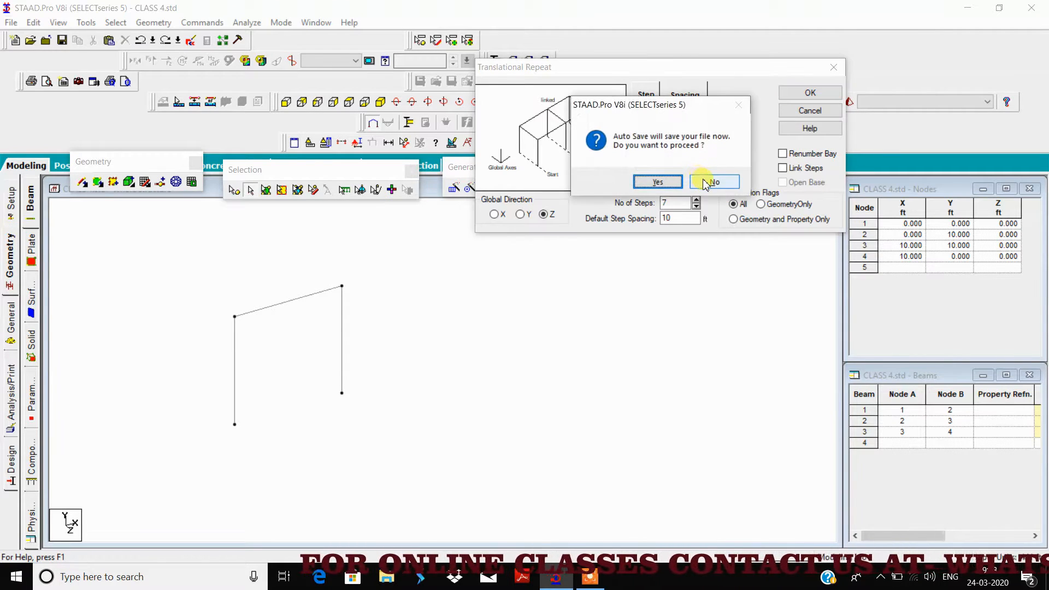
pyautogui.click(712, 181)
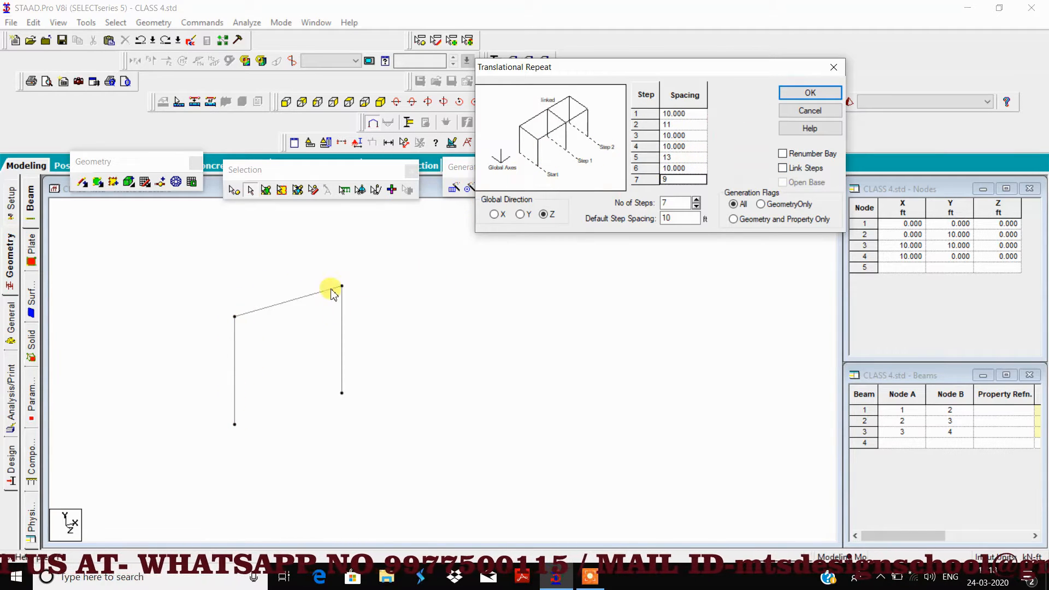
# - Reselect all three frame members and generate the repeat with Link Steps and Open Base enabled
pyautogui.moveTo(447, 253); pyautogui.dragTo(187, 474)
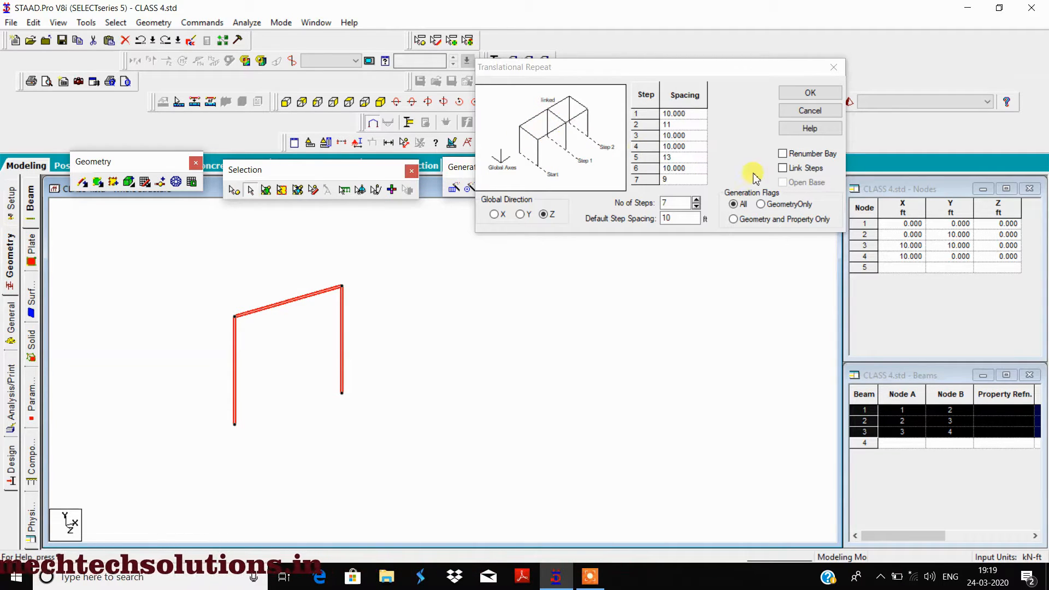
pyautogui.click(783, 169)
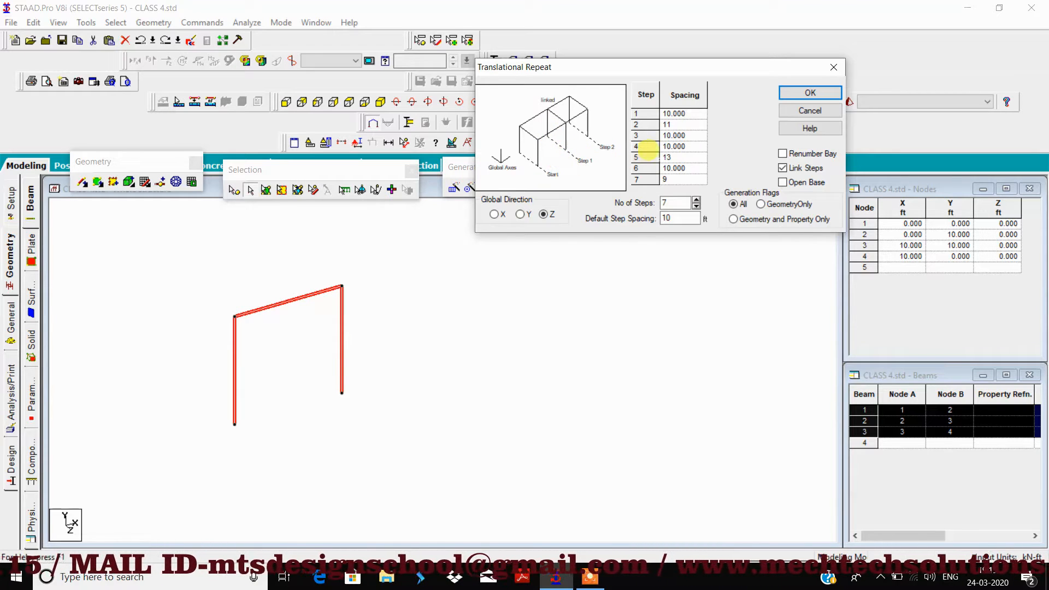
pyautogui.click(783, 183)
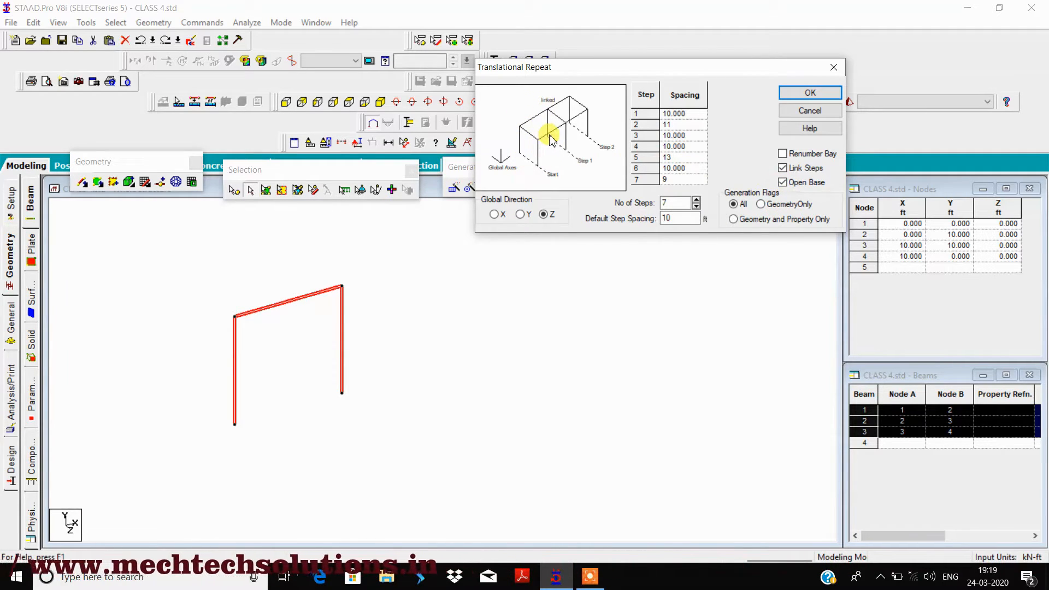
pyautogui.click(803, 95)
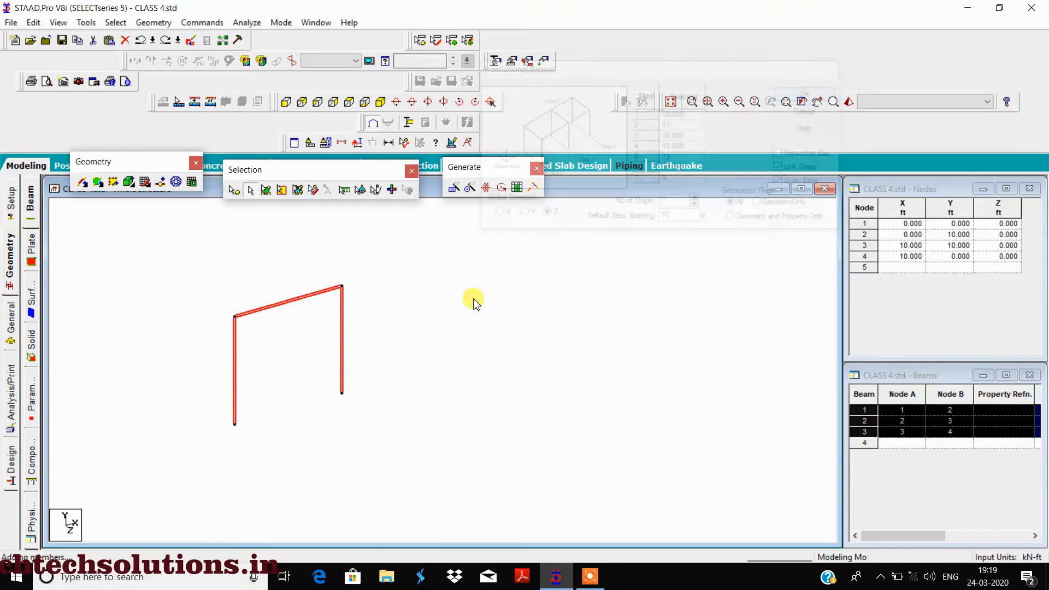
# - Examine the linked frames and highlight the longitudinal beam joining the tops of the first two frames
pyautogui.scroll(5, 223, 387)
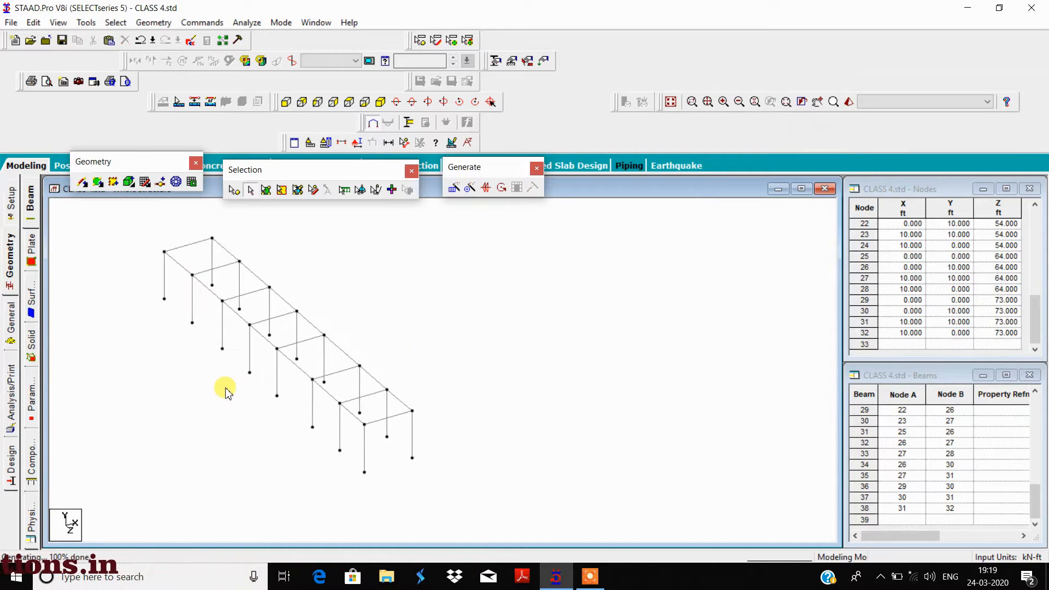
pyautogui.moveTo(276, 423); pyautogui.dragTo(263, 416, button='middle')
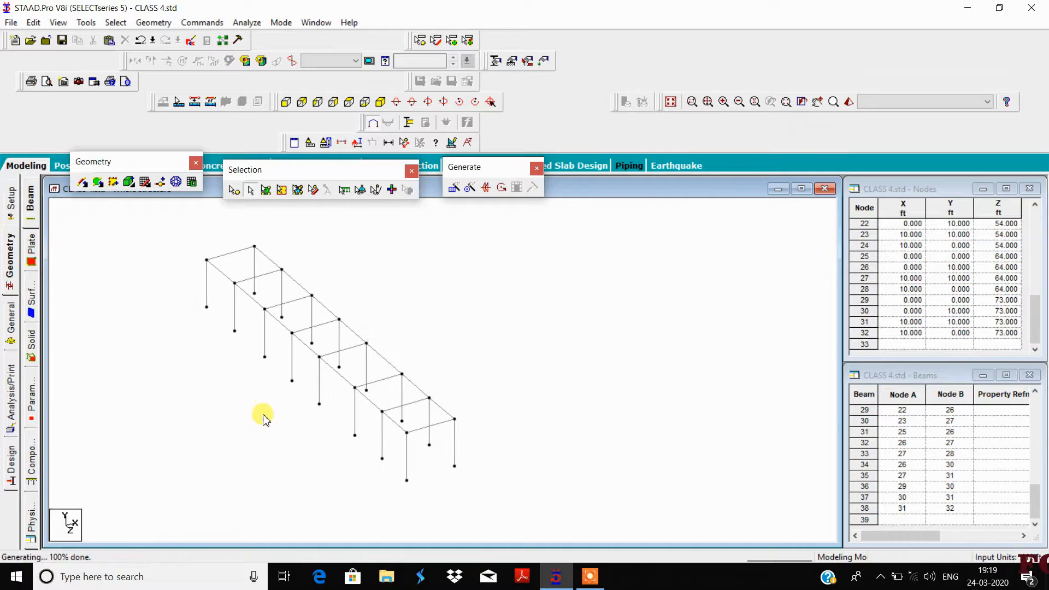
pyautogui.click(223, 277)
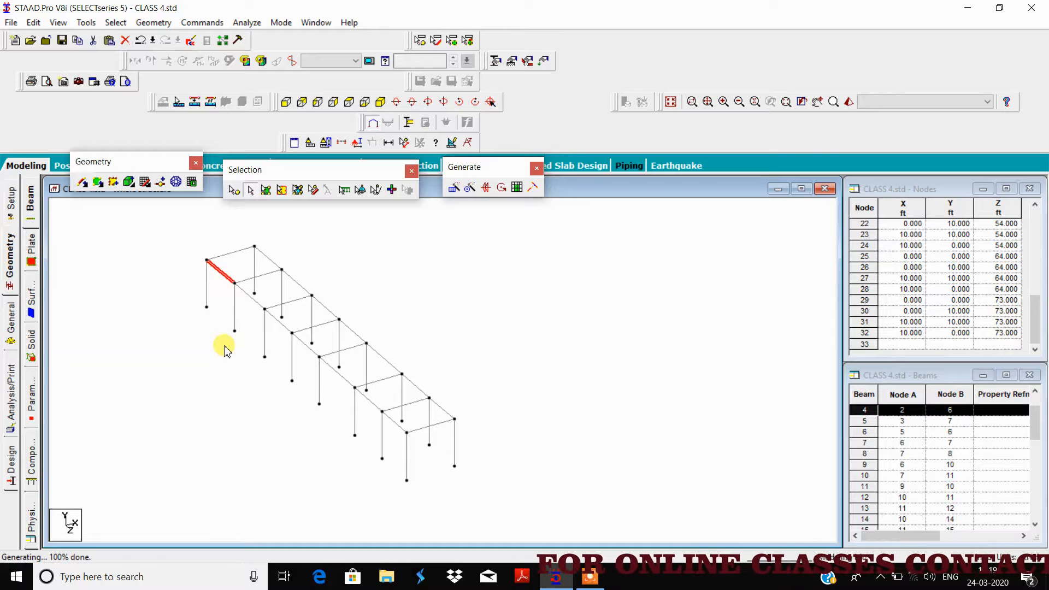
pyautogui.click(224, 365)
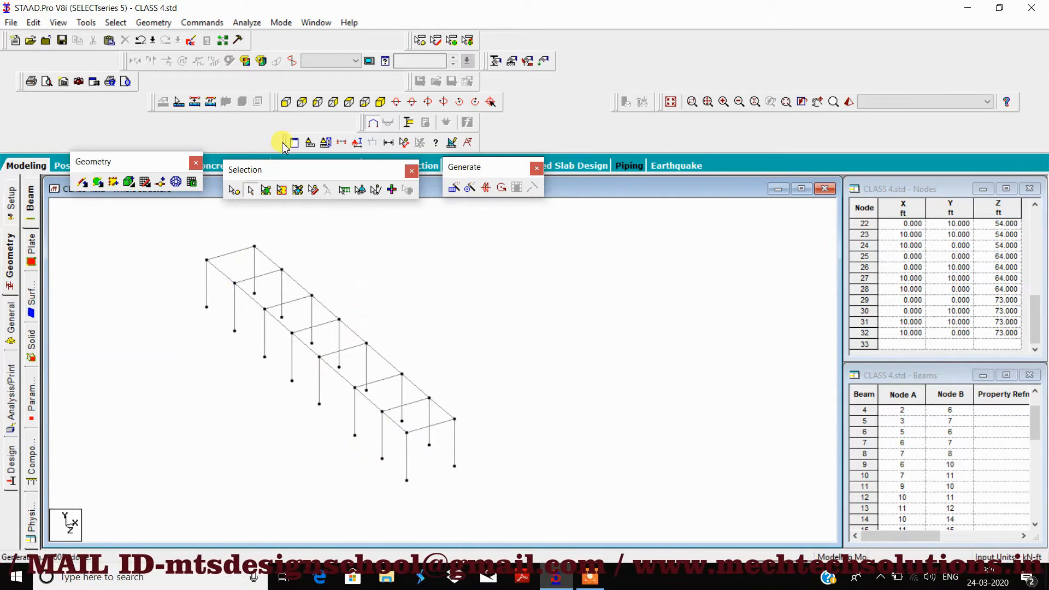
# - Measure the node-to-node distances between the second and third and between the fourth and fifth column bases on the near side
pyautogui.moveTo(284, 147); pyautogui.dragTo(584, 168)
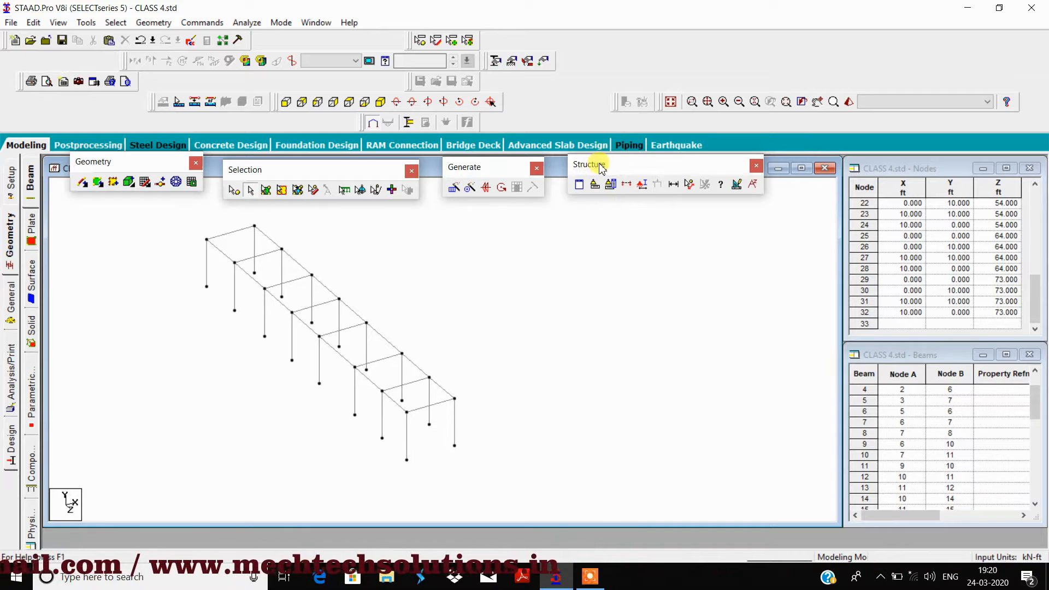
pyautogui.click(689, 184)
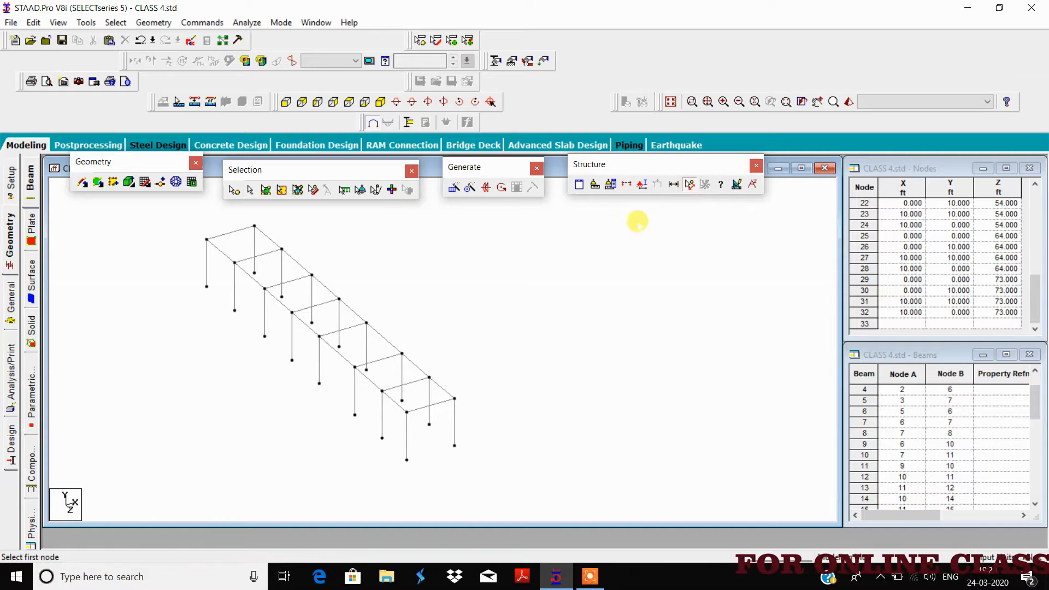
pyautogui.click(234, 309)
pyautogui.click(263, 336)
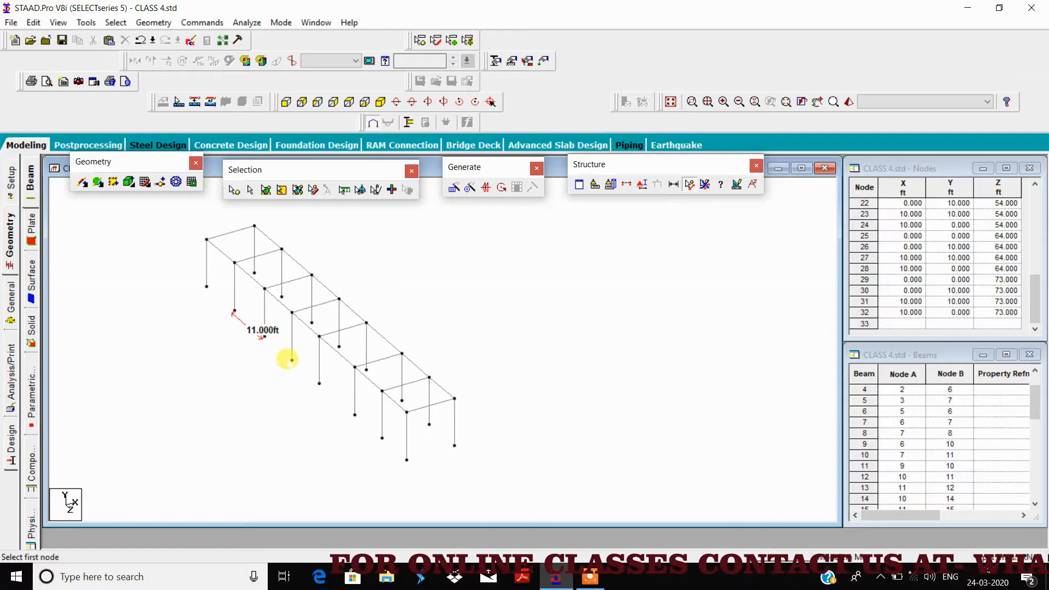
pyautogui.click(293, 360)
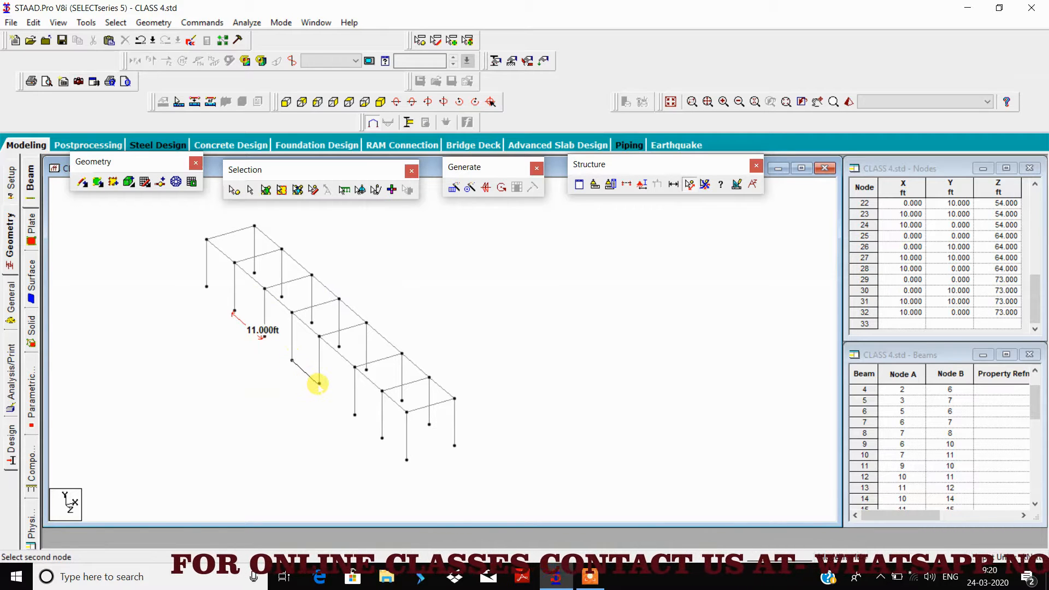
pyautogui.click(319, 384)
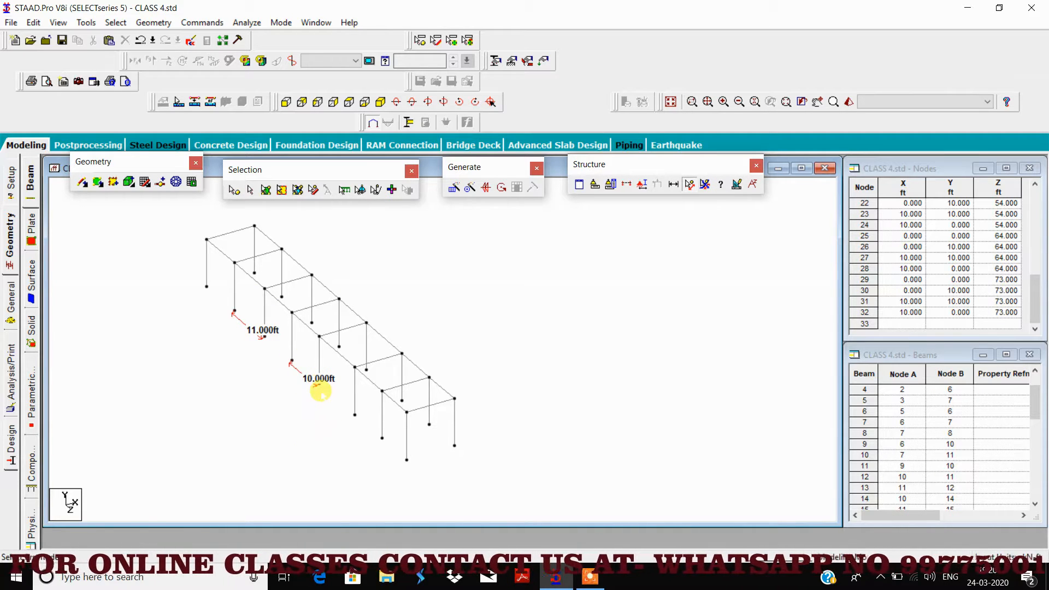
# - Measure the near-side base spacings between the fifth and sixth and between the seventh and eighth columns, and clear all dimensions
pyautogui.click(319, 384)
pyautogui.click(355, 415)
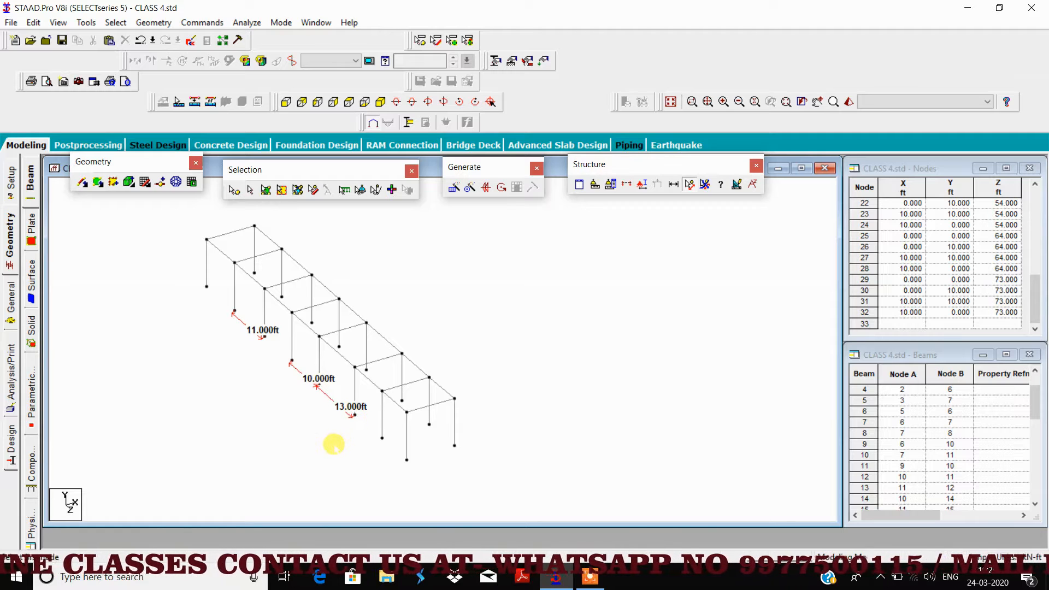
pyautogui.click(382, 438)
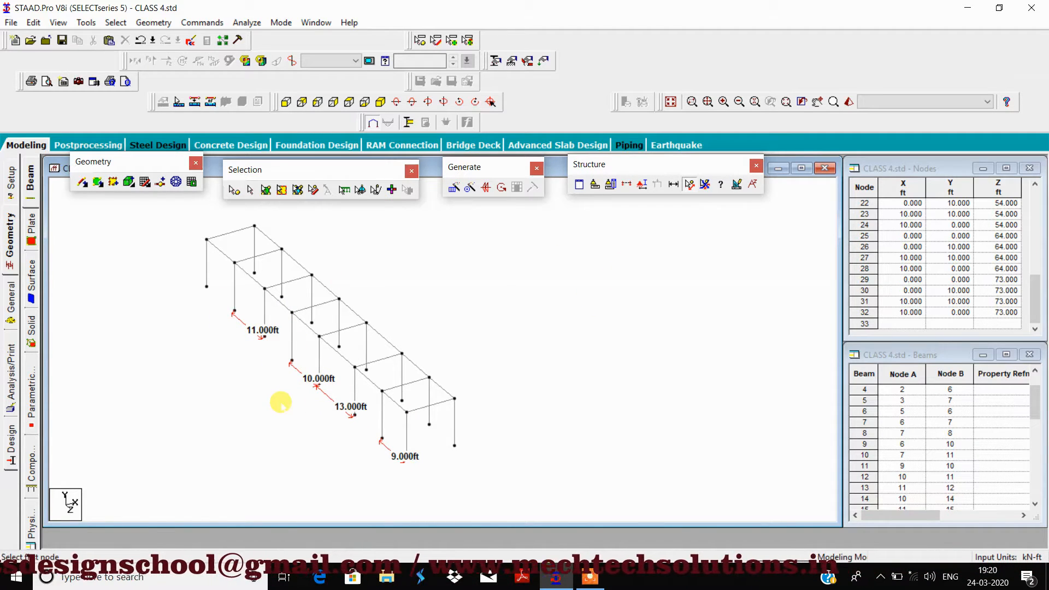
pyautogui.click(706, 187)
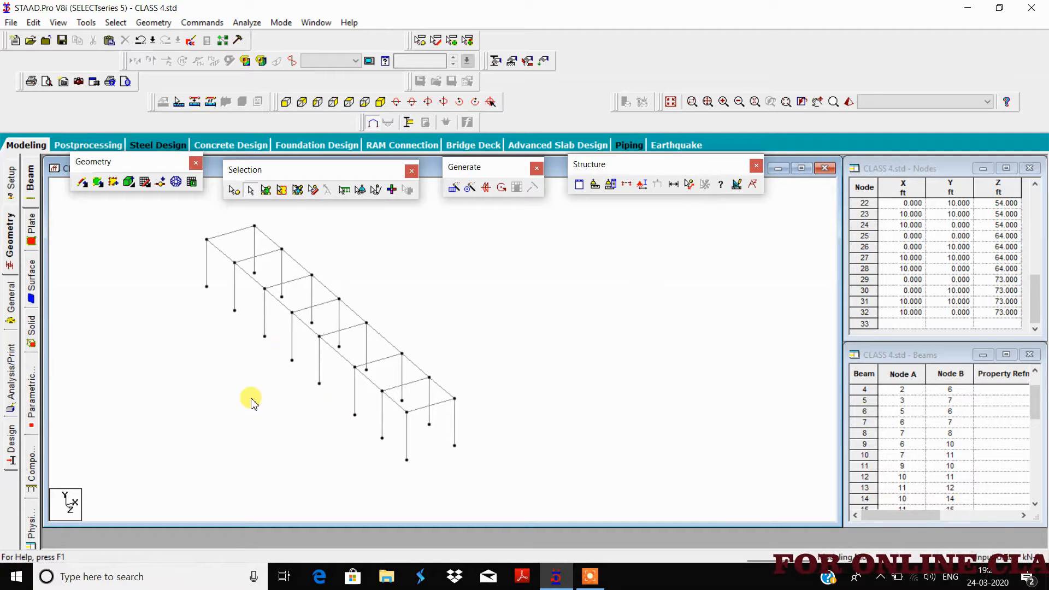
# - Select the far-side columns and the longitudinal beams joining their tops one by one, and clear the selection
pyautogui.scroll(-2, 251, 398)
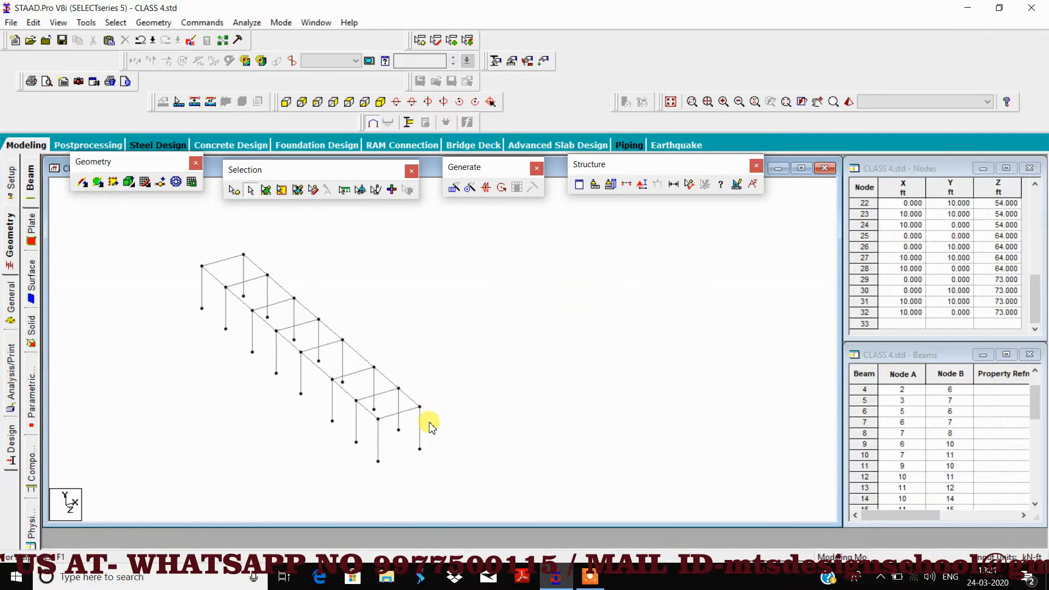
pyautogui.click(242, 271)
pyautogui.keyDown('ctrl'); pyautogui.click(253, 266); pyautogui.keyUp('ctrl')
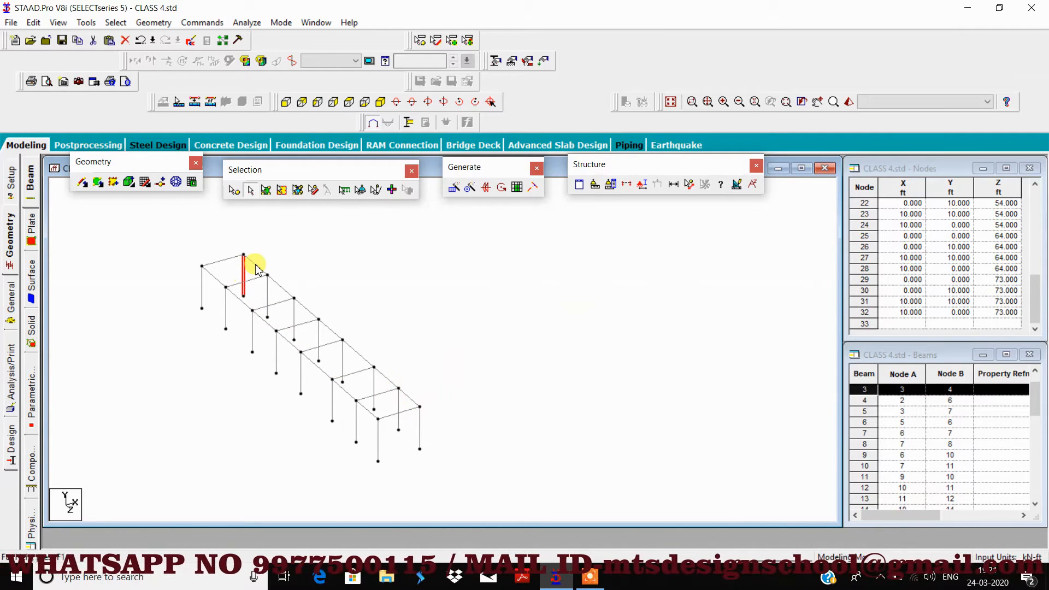
pyautogui.keyDown('ctrl'); pyautogui.click(268, 298); pyautogui.keyUp('ctrl')
pyautogui.keyDown('ctrl'); pyautogui.click(282, 286); pyautogui.keyUp('ctrl')
pyautogui.keyDown('ctrl'); pyautogui.click(294, 317); pyautogui.keyUp('ctrl')
pyautogui.keyDown('ctrl'); pyautogui.click(309, 311); pyautogui.keyUp('ctrl')
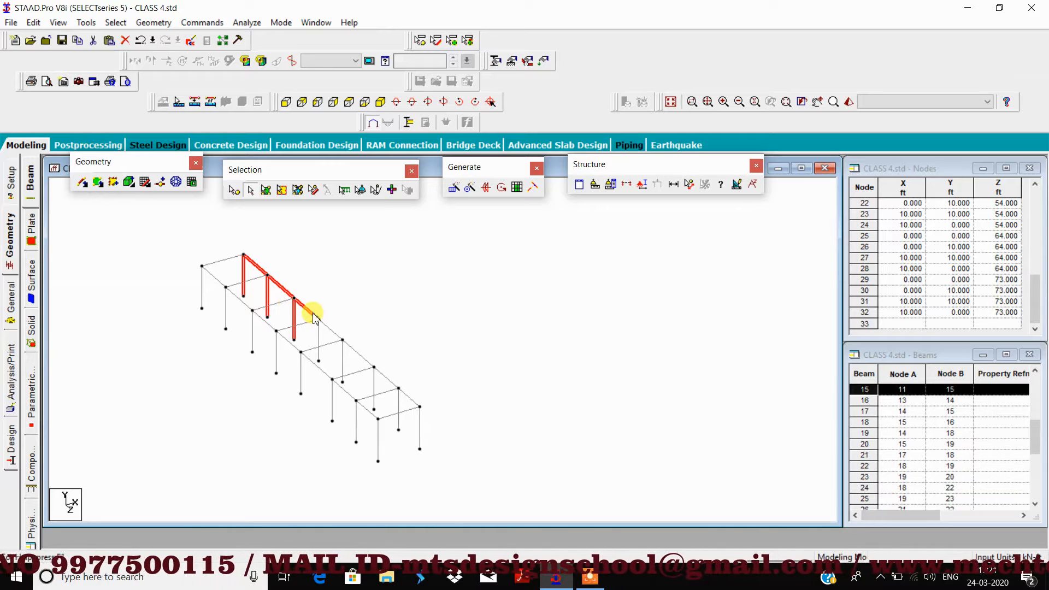
pyautogui.keyDown('ctrl'); pyautogui.click(320, 338); pyautogui.keyUp('ctrl')
pyautogui.keyDown('ctrl'); pyautogui.click(329, 330); pyautogui.keyUp('ctrl')
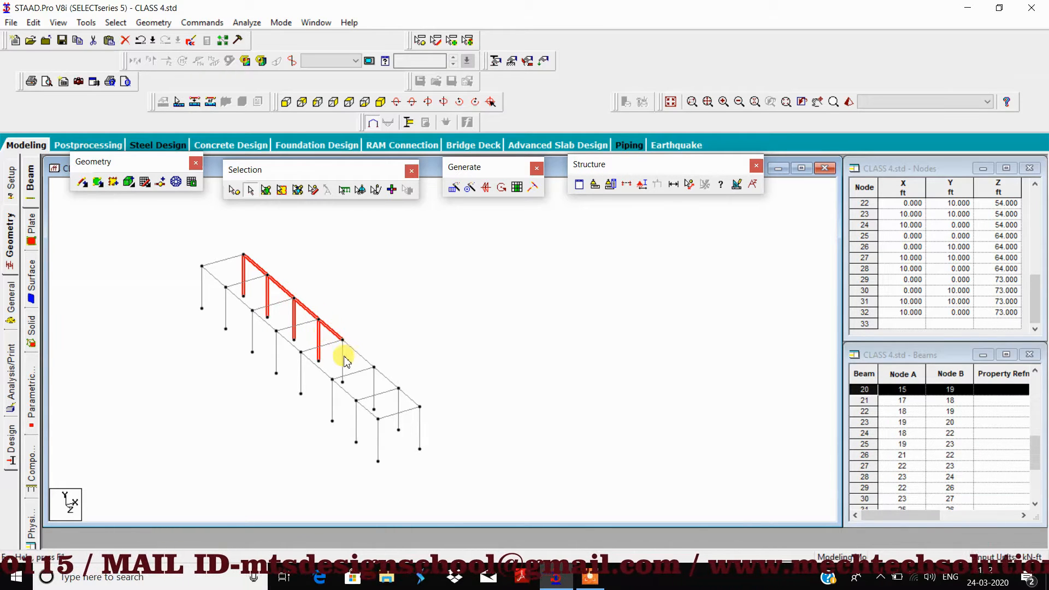
pyautogui.keyDown('ctrl'); pyautogui.click(343, 358); pyautogui.keyUp('ctrl')
pyautogui.keyDown('ctrl'); pyautogui.click(356, 355); pyautogui.keyUp('ctrl')
pyautogui.keyDown('ctrl'); pyautogui.click(375, 385); pyautogui.keyUp('ctrl')
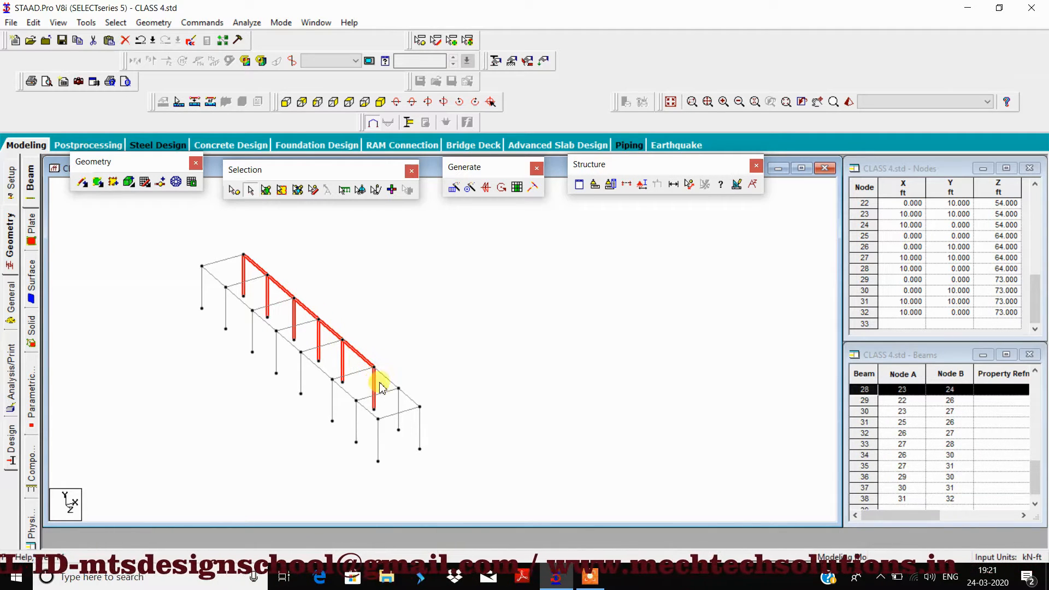
pyautogui.keyDown('ctrl'); pyautogui.click(386, 378); pyautogui.keyUp('ctrl')
pyautogui.keyDown('ctrl'); pyautogui.click(399, 407); pyautogui.keyUp('ctrl')
pyautogui.keyDown('ctrl'); pyautogui.click(409, 400); pyautogui.keyUp('ctrl')
pyautogui.keyDown('ctrl'); pyautogui.click(419, 419); pyautogui.keyUp('ctrl')
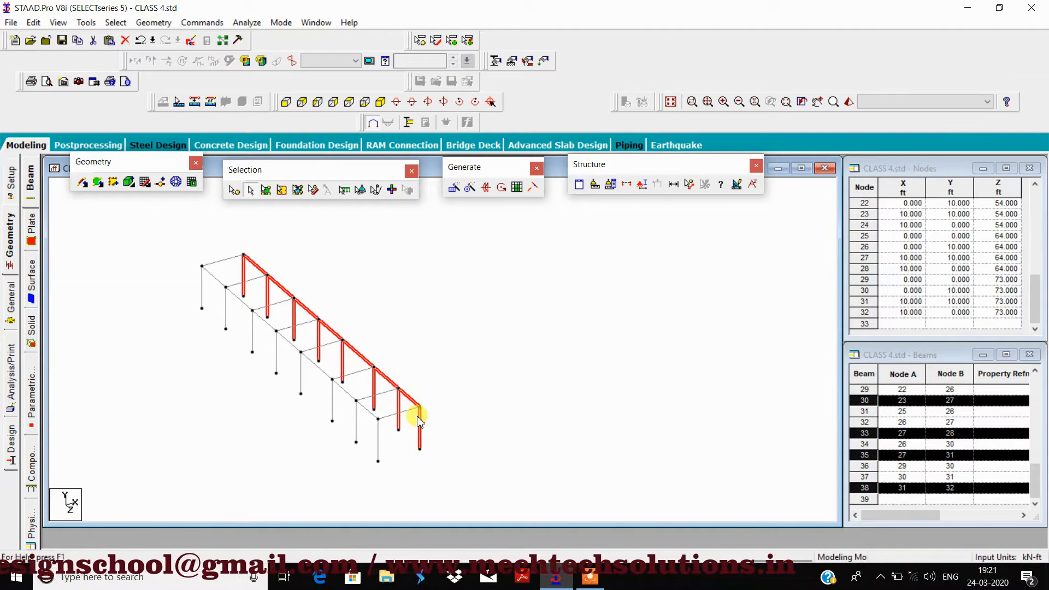
pyautogui.click(429, 352)
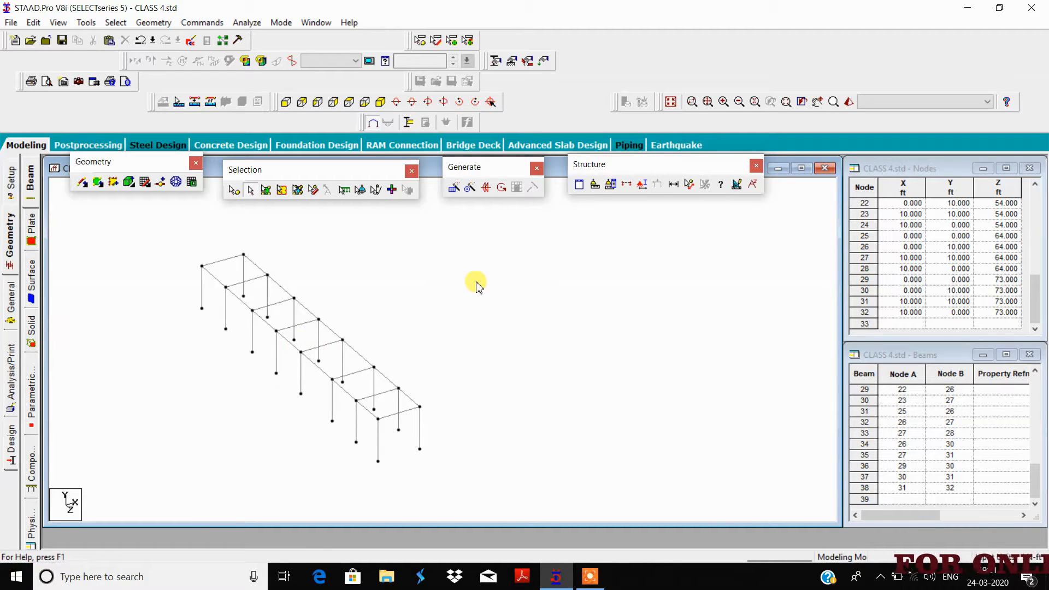
# - Float the Rotate toolbar beside the Structure toolbar and show the model in elevation from +Z
pyautogui.moveTo(288, 114); pyautogui.dragTo(815, 178)
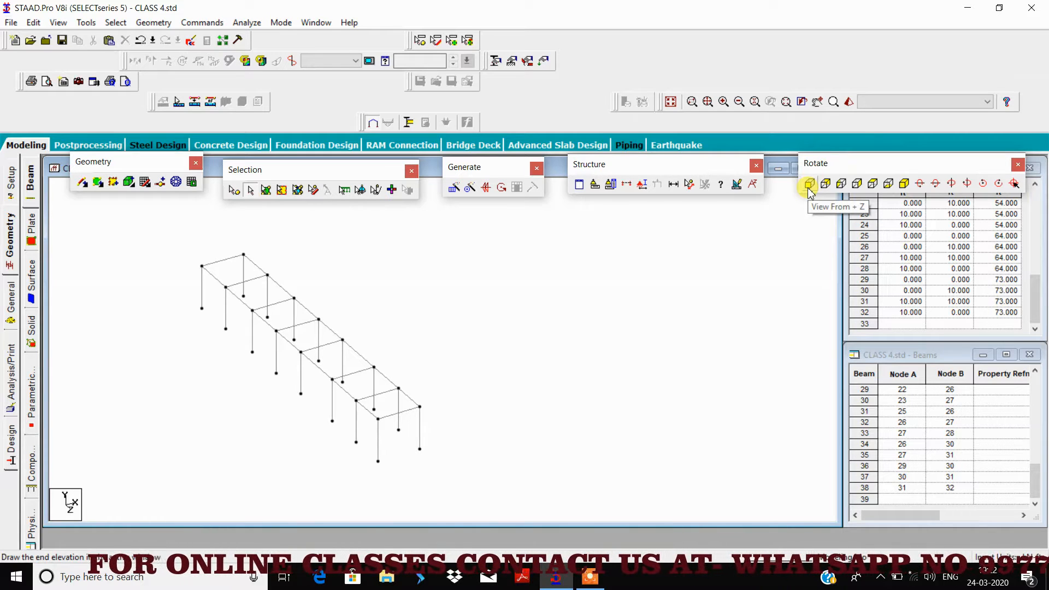
pyautogui.click(810, 184)
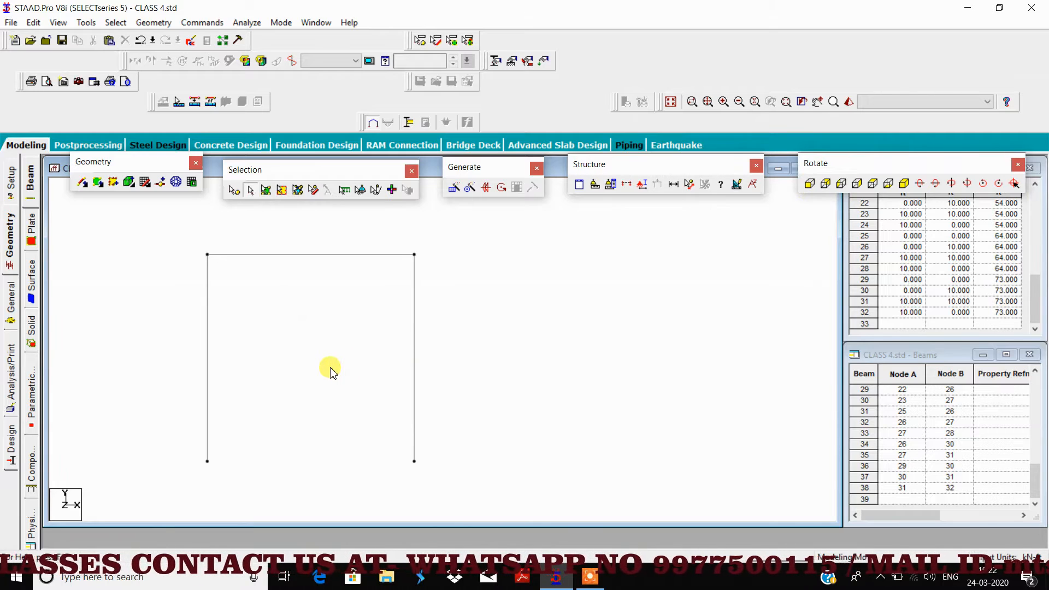
pyautogui.scroll(-1, 331, 369)
pyautogui.moveTo(315, 401); pyautogui.dragTo(318, 394, button='middle')
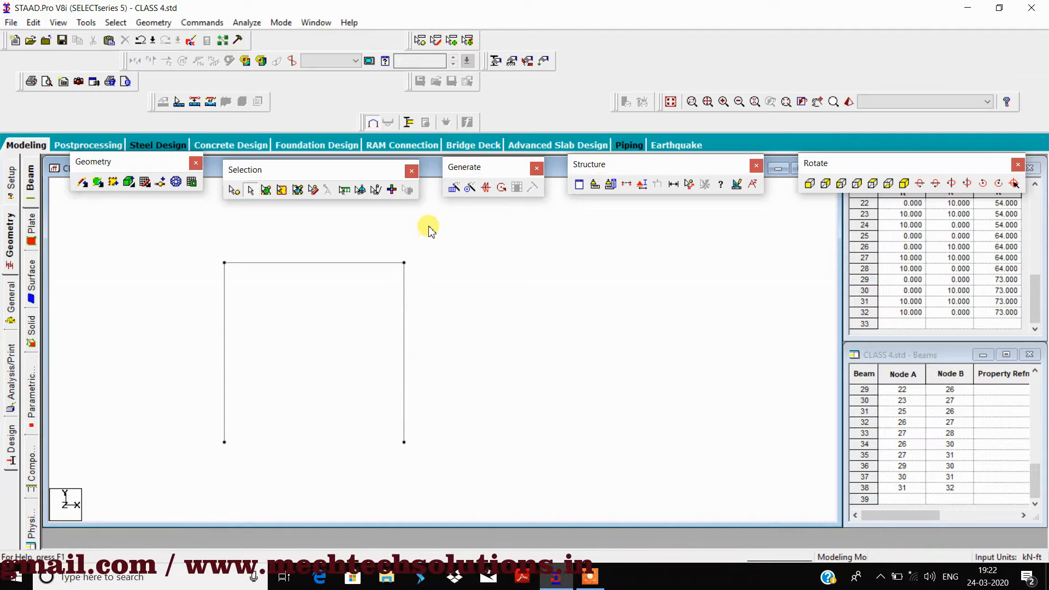
# - Try window selections around the X = 10 ft column line, including wider ones that take in the cross beams, clearing each
pyautogui.moveTo(379, 366); pyautogui.dragTo(372, 447)
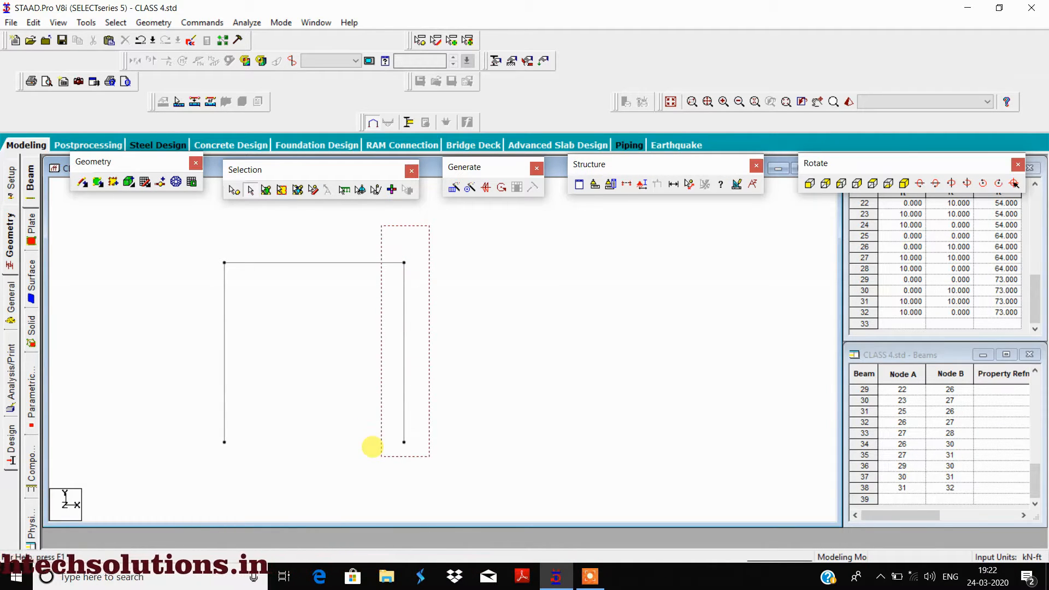
pyautogui.moveTo(373, 447); pyautogui.dragTo(379, 457)
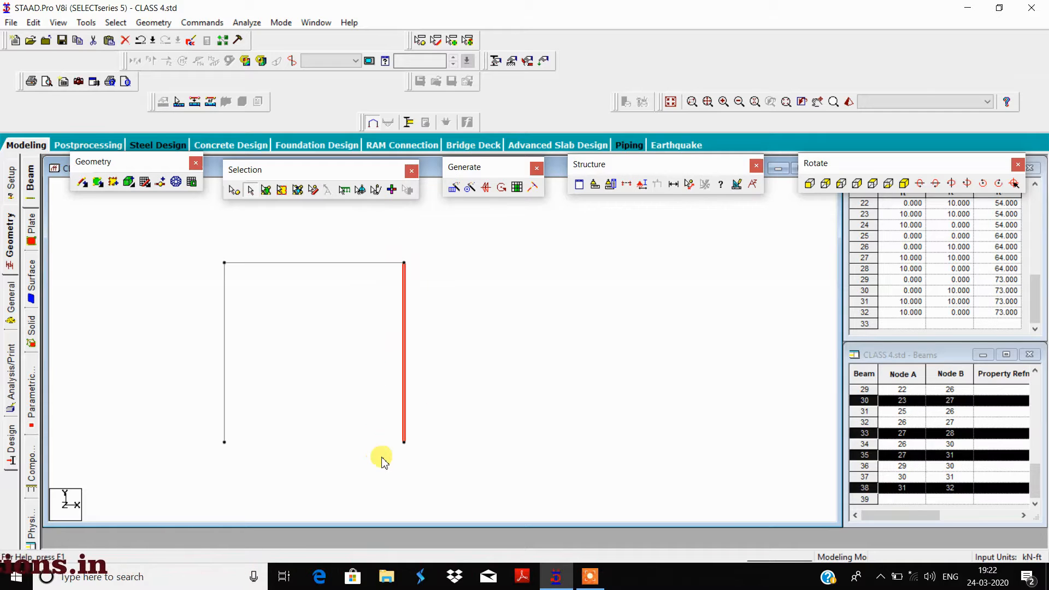
pyautogui.click(456, 306)
pyautogui.moveTo(442, 235); pyautogui.dragTo(266, 455)
pyautogui.click(445, 251)
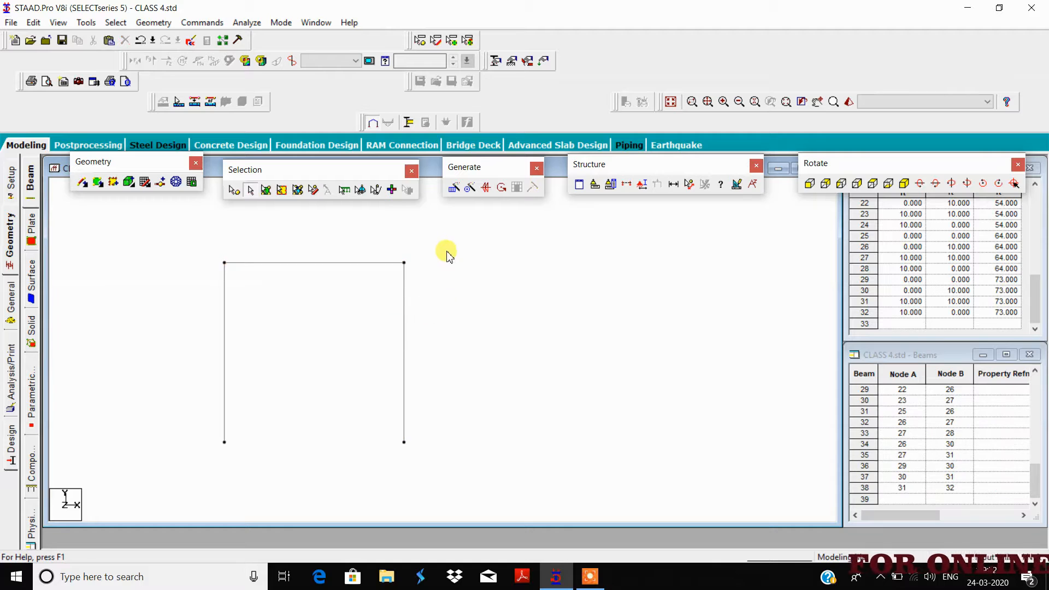
pyautogui.moveTo(449, 244); pyautogui.dragTo(259, 444)
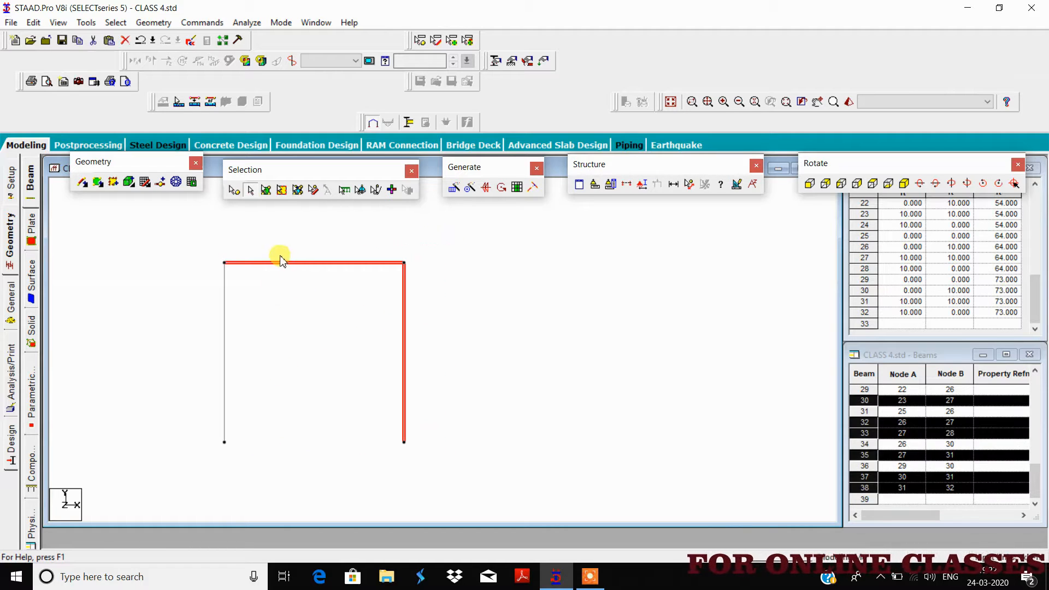
pyautogui.click(432, 276)
# - Window-select the X = 10 ft column line in elevation and examine the selected columns and longitudinal beams in isometric view
pyautogui.moveTo(416, 228); pyautogui.dragTo(385, 474)
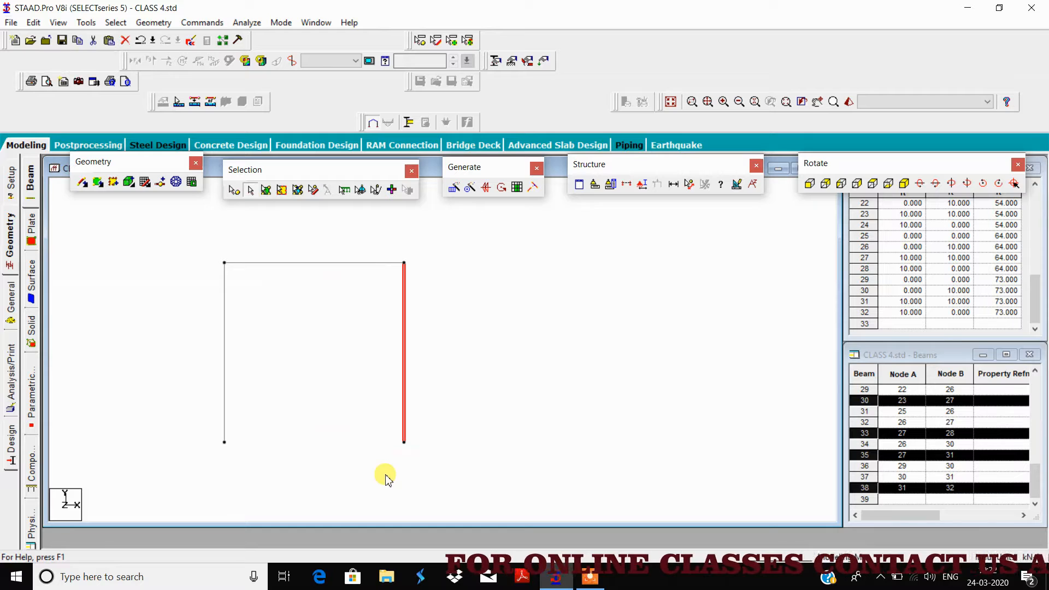
pyautogui.click(445, 306)
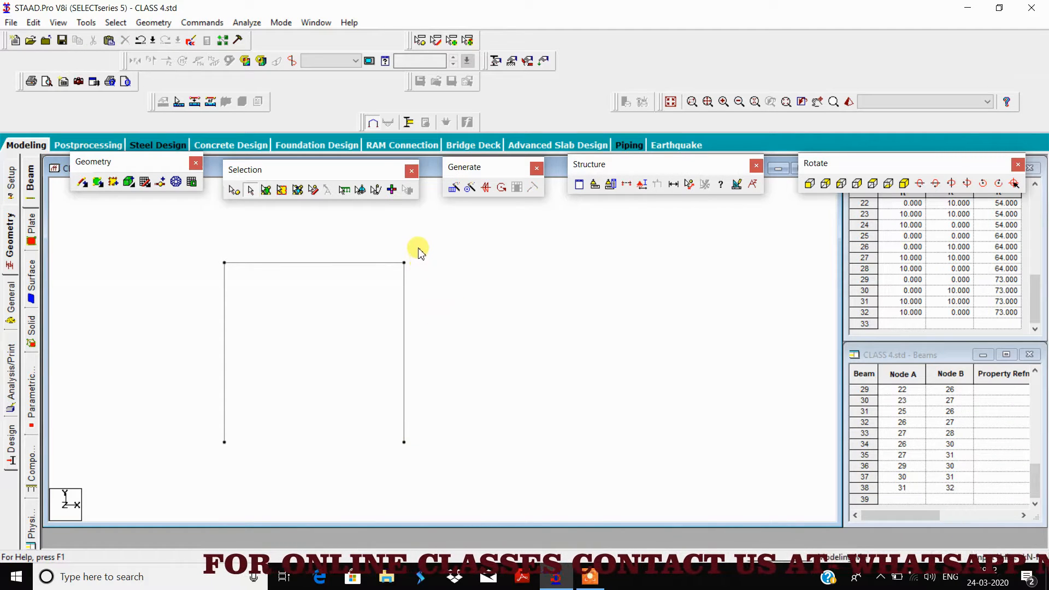
pyautogui.moveTo(419, 247); pyautogui.dragTo(390, 461)
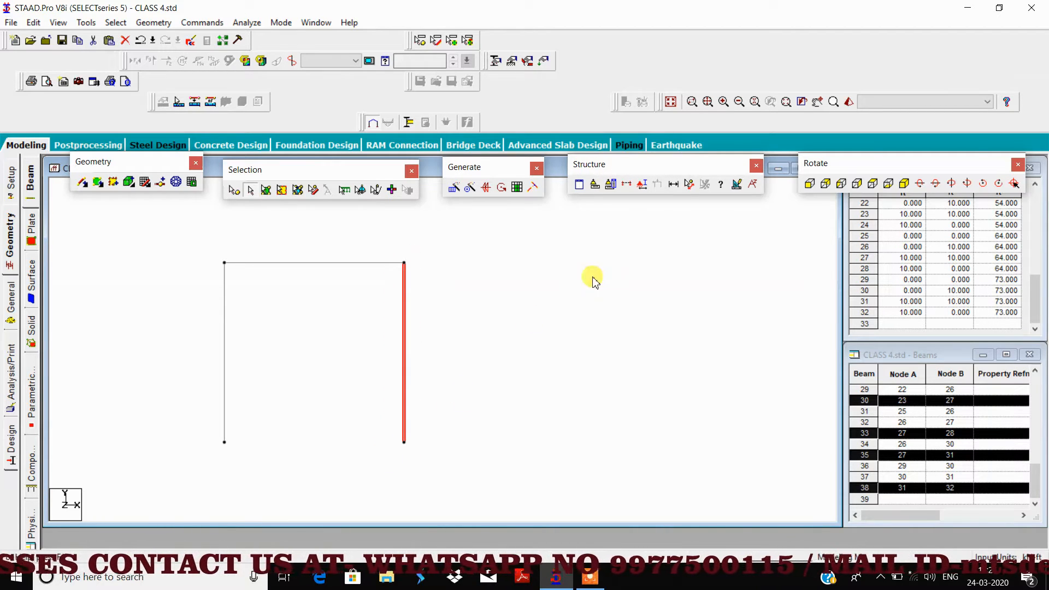
pyautogui.click(413, 264)
pyautogui.moveTo(421, 236); pyautogui.dragTo(368, 434)
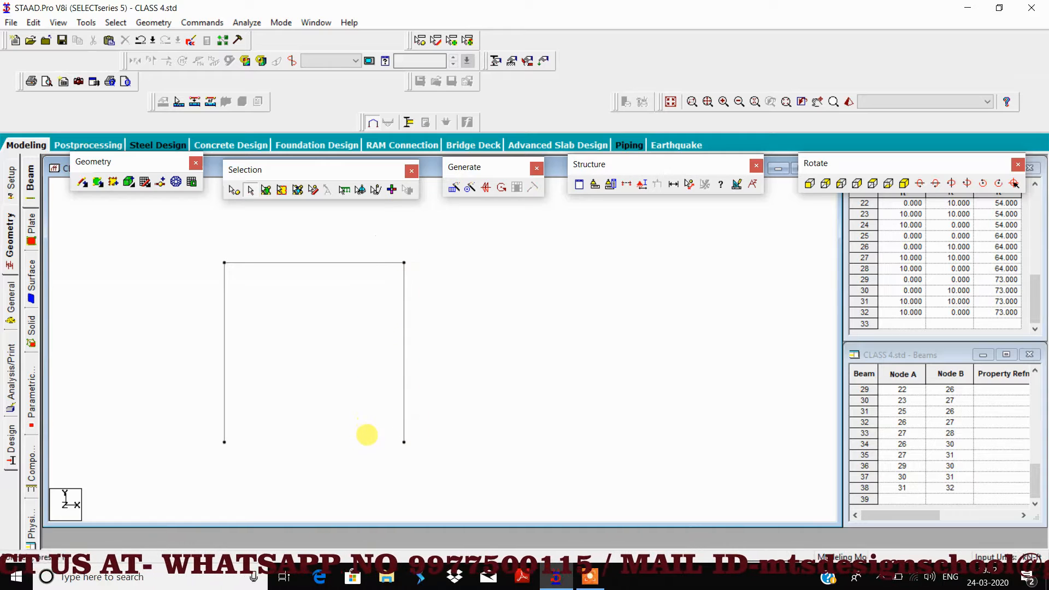
pyautogui.click(904, 183)
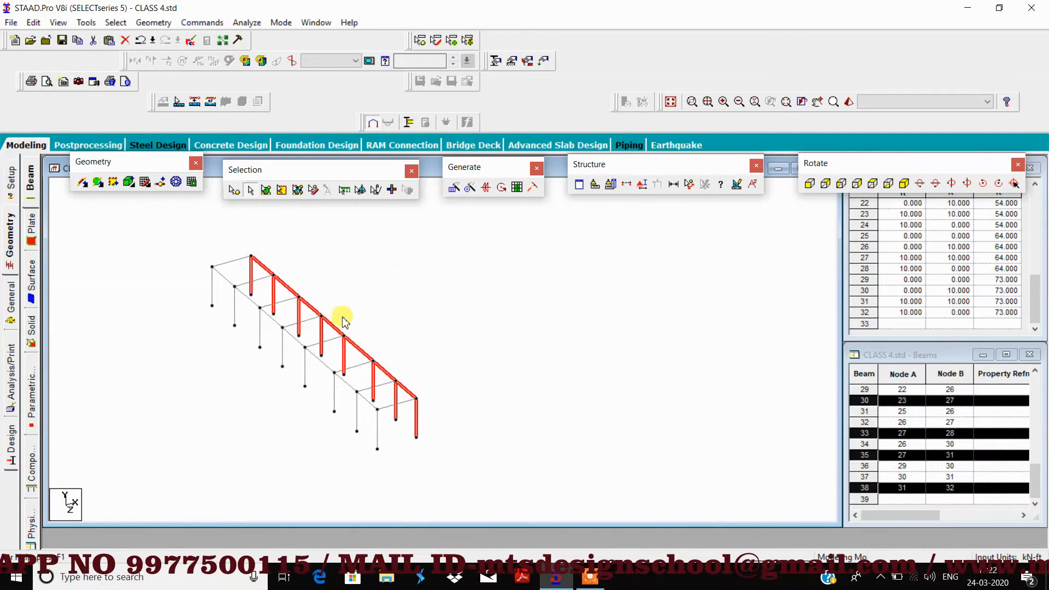
pyautogui.scroll(3, 342, 319)
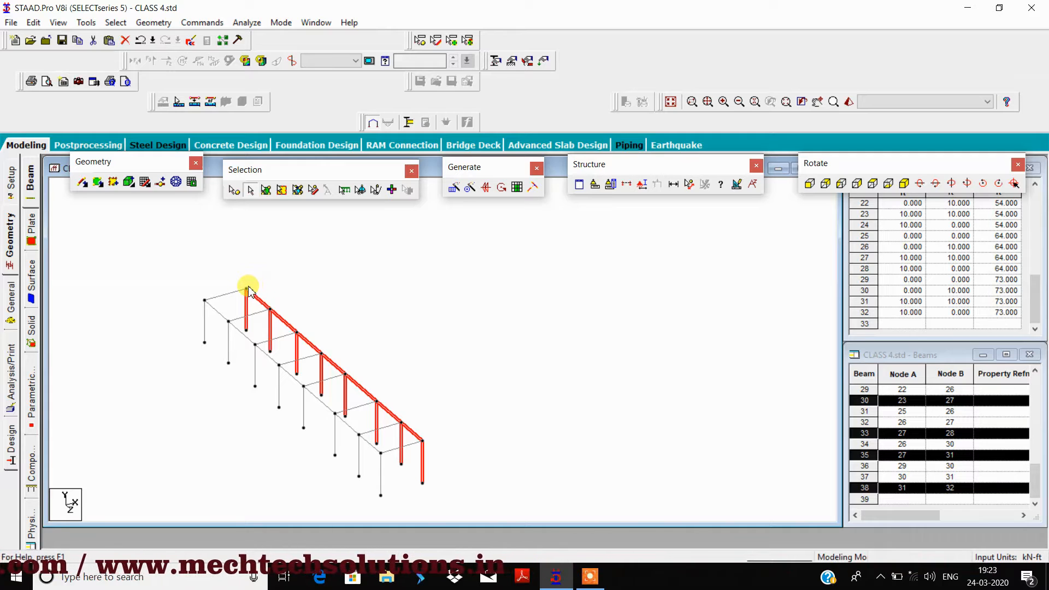
pyautogui.click(578, 317)
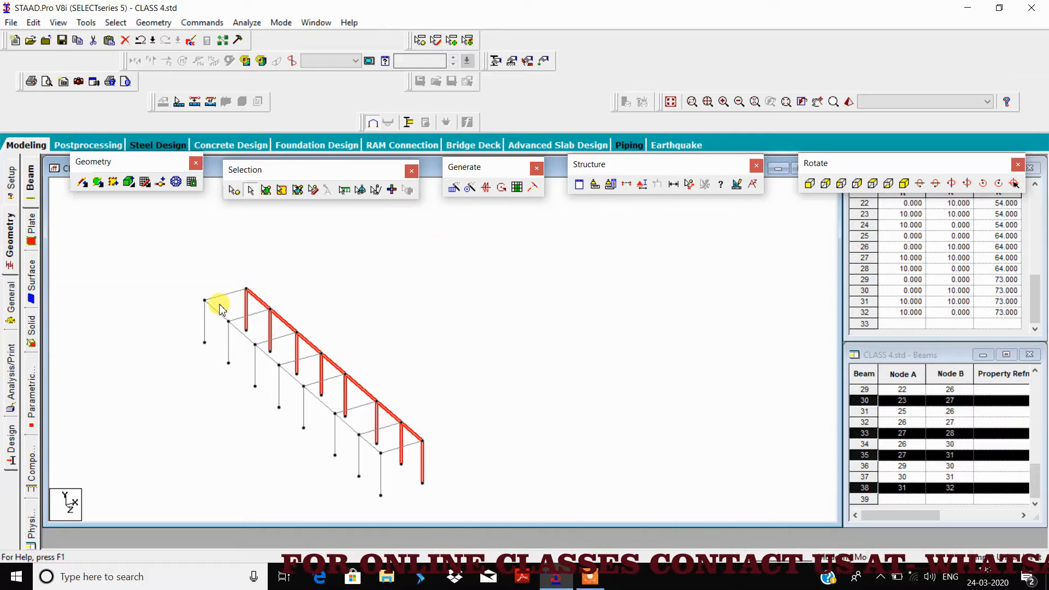
# - Reselect all columns and longitudinal beams at X = 10 ft from the +Z elevation and return to the isometric view
pyautogui.click(809, 185)
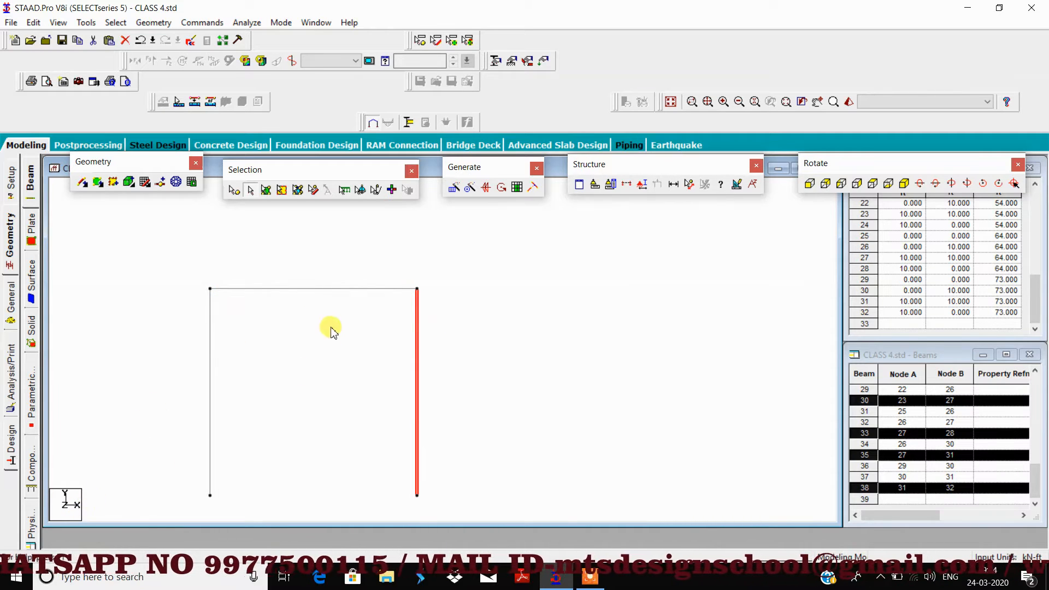
pyautogui.click(905, 185)
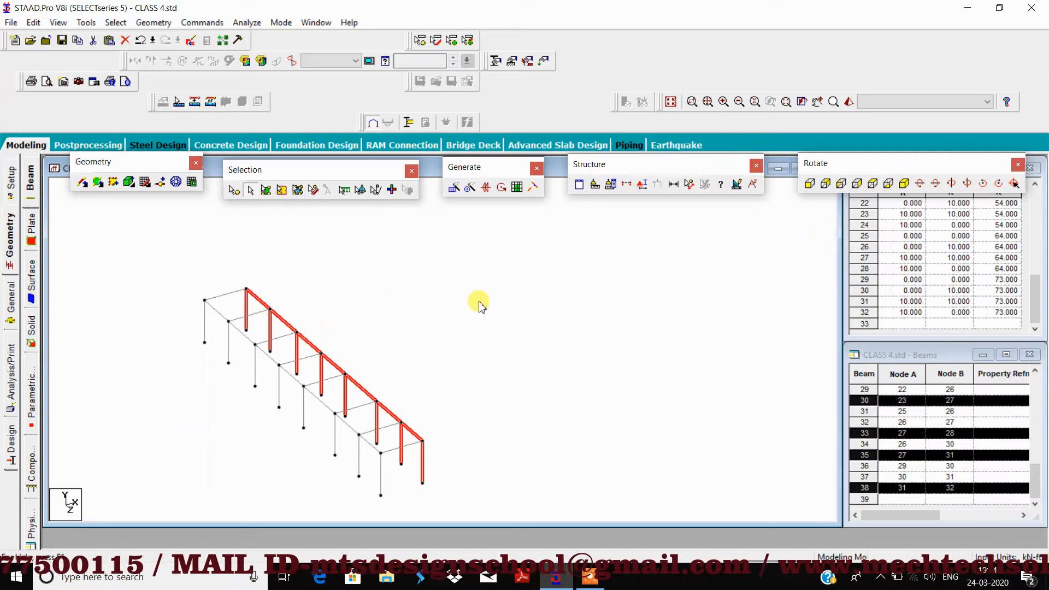
pyautogui.click(810, 183)
pyautogui.click(455, 279)
pyautogui.moveTo(429, 244); pyautogui.dragTo(401, 516)
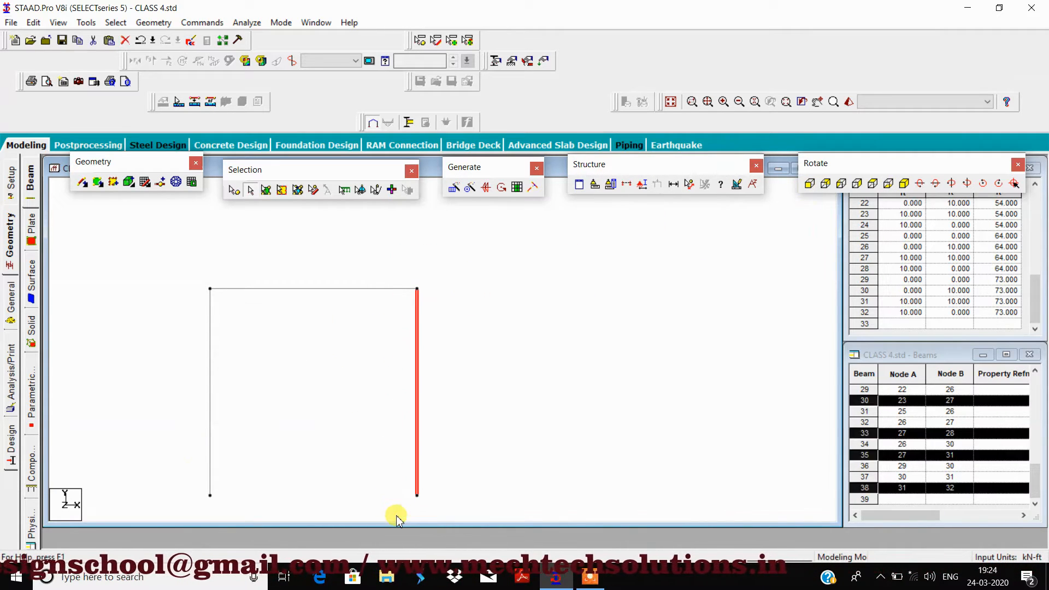
pyautogui.click(905, 185)
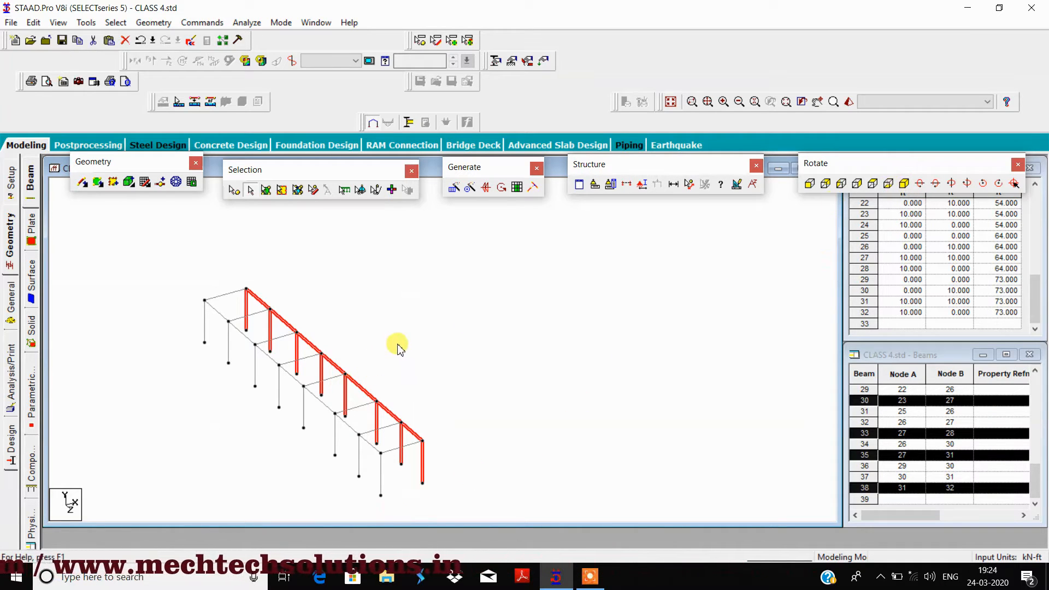
# - Set up a translational repeat of the selected side along global X with 5 steps and a default spacing of 10 ft
pyautogui.click(454, 189)
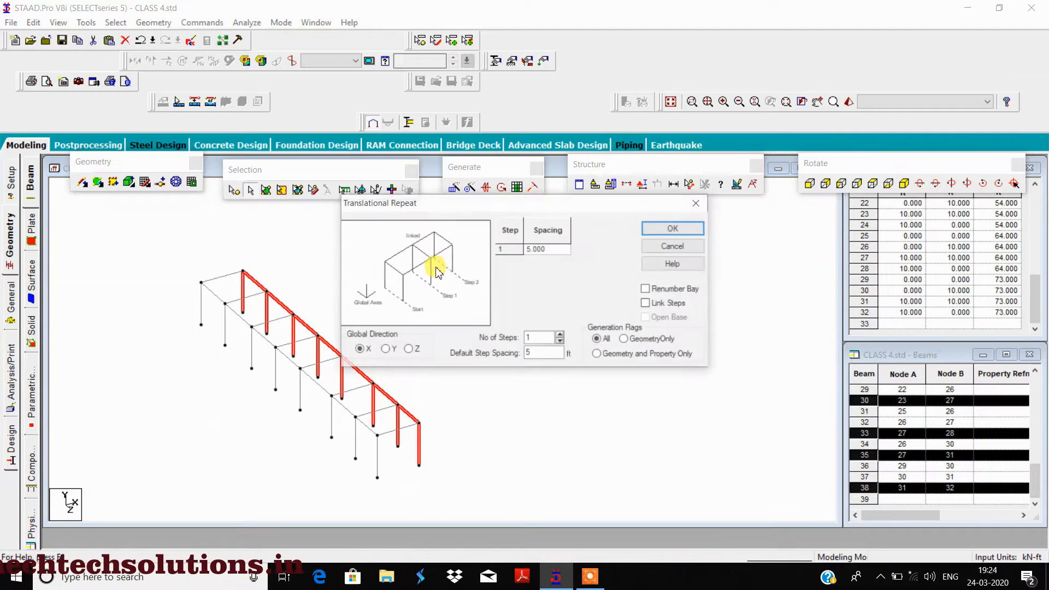
pyautogui.moveTo(459, 212); pyautogui.dragTo(451, 89)
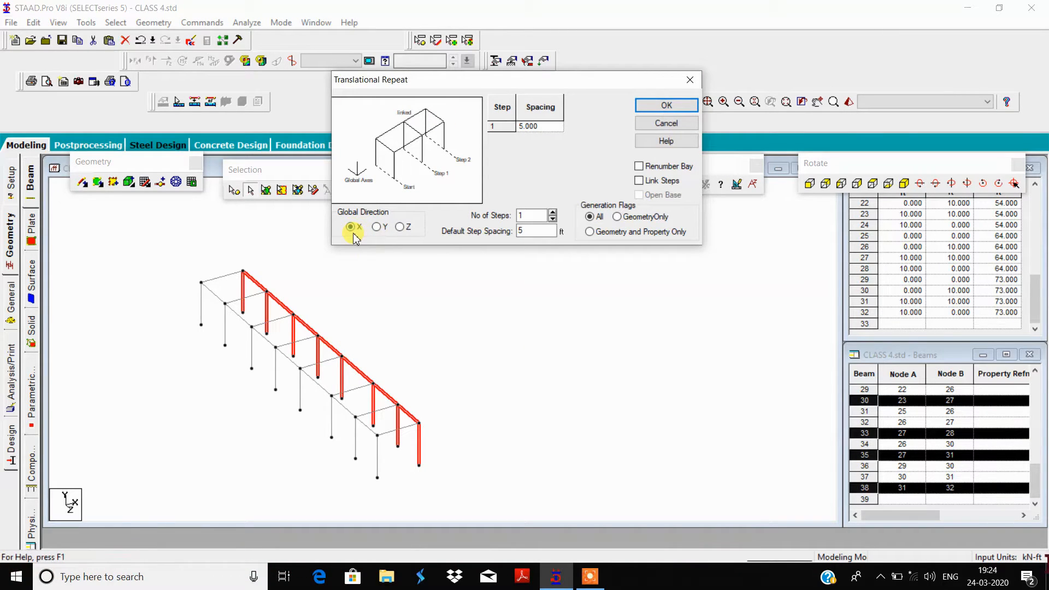
pyautogui.click(554, 212)
pyautogui.click(553, 212)
pyautogui.click(553, 212)
pyautogui.click(553, 212)
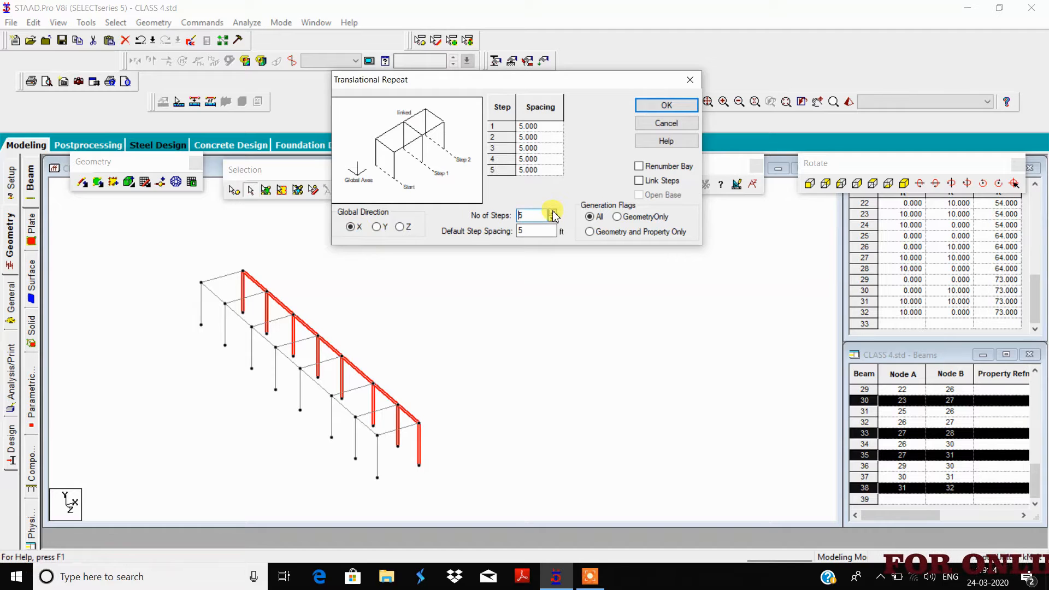
pyautogui.click(553, 212)
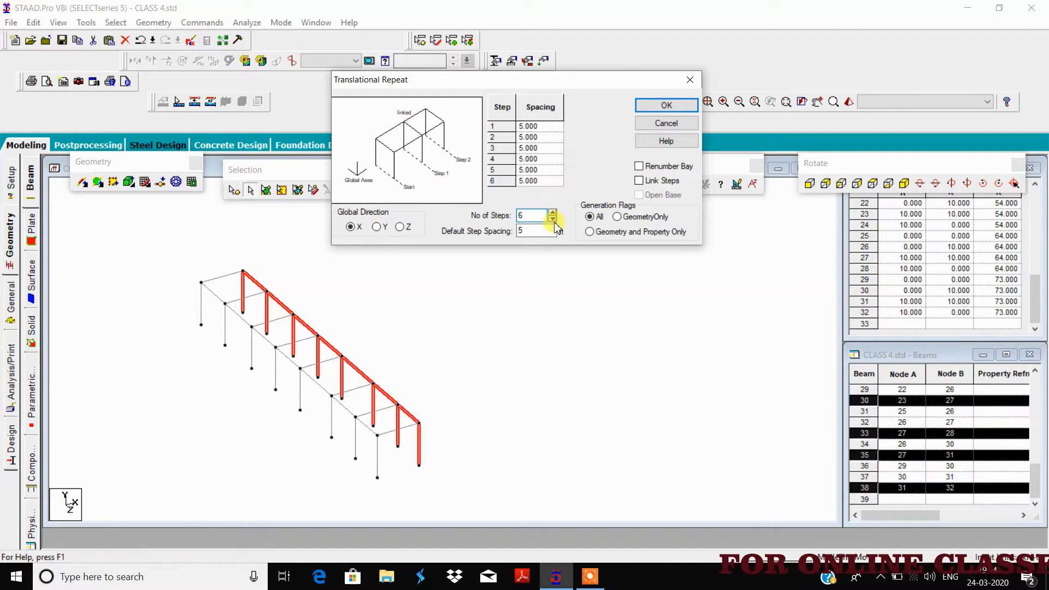
pyautogui.click(554, 219)
pyautogui.doubleClick(527, 230)
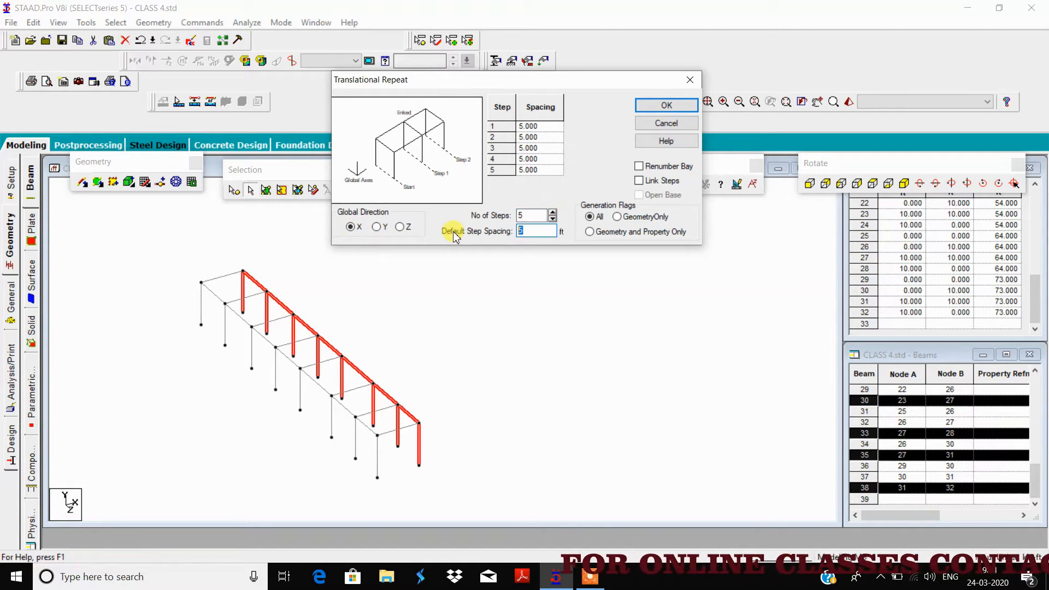
# - Set the individual repeat spacings to 12 ft for step 1, 11 ft for step 3 and 9 ft for step 5
pyautogui.click(556, 173)
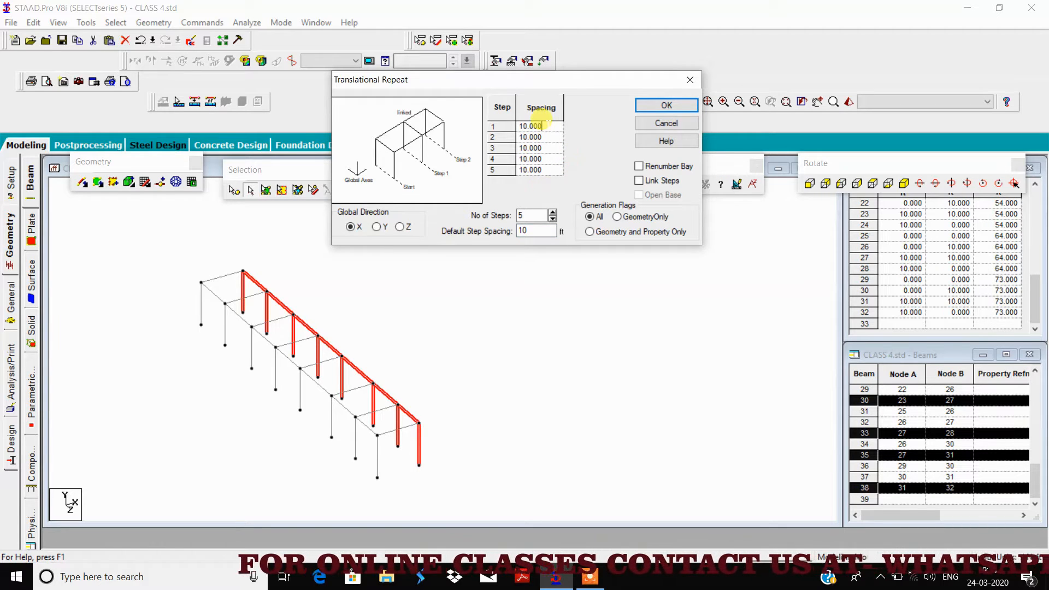
pyautogui.click(530, 127)
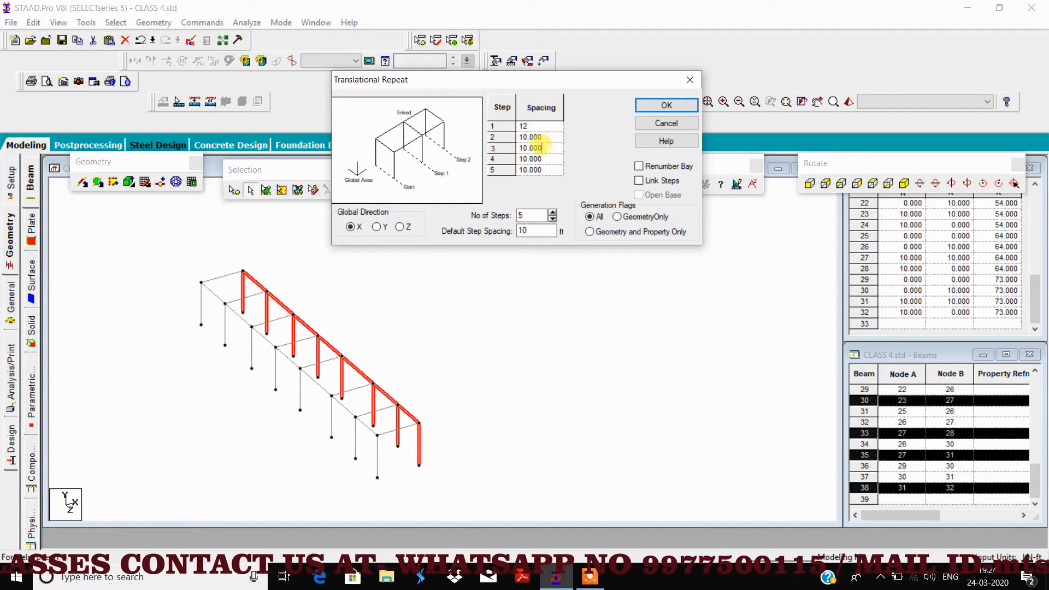
pyautogui.doubleClick(538, 148)
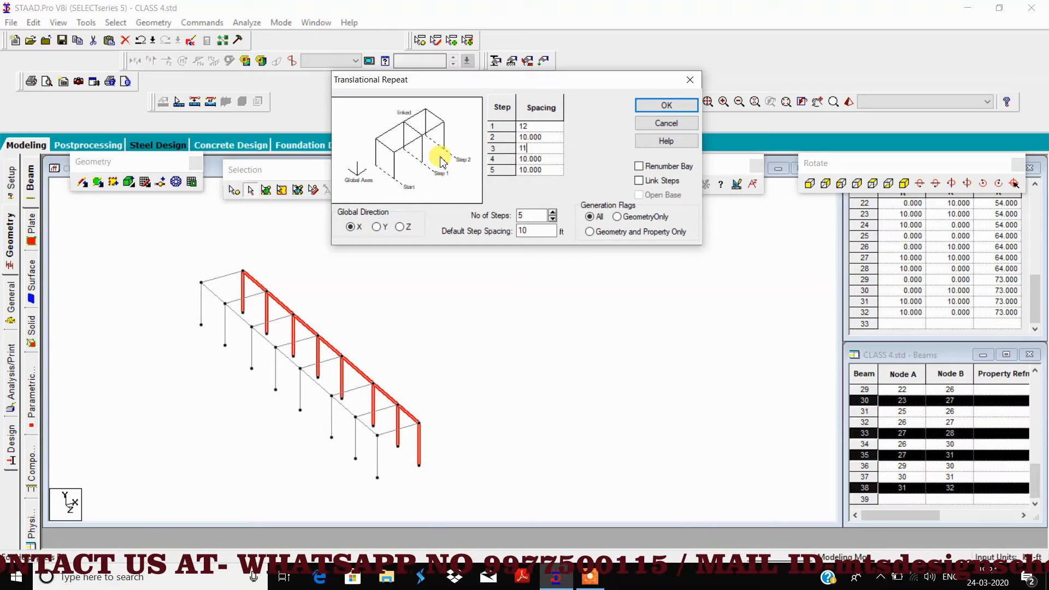
pyautogui.click(551, 171)
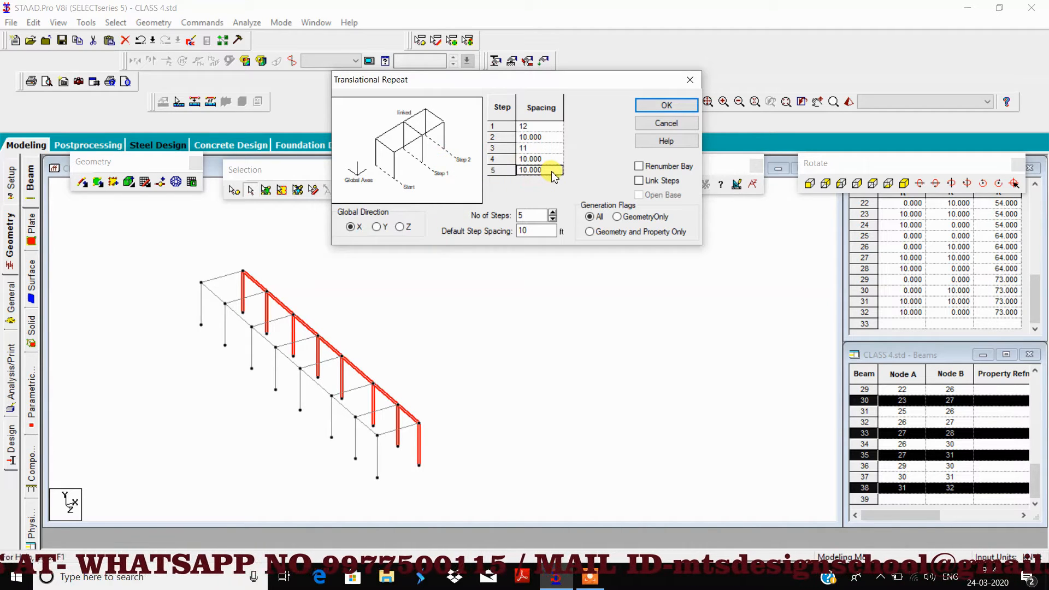
pyautogui.write('9')
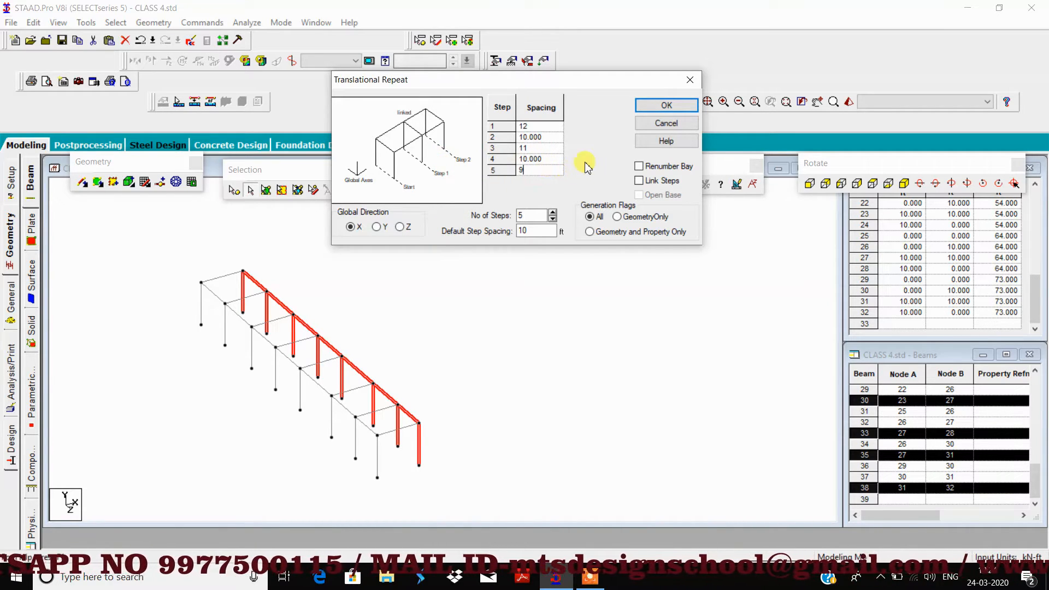
# - Generate the translational repeat along X with linked steps and an open base, and clear the selection
pyautogui.click(639, 181)
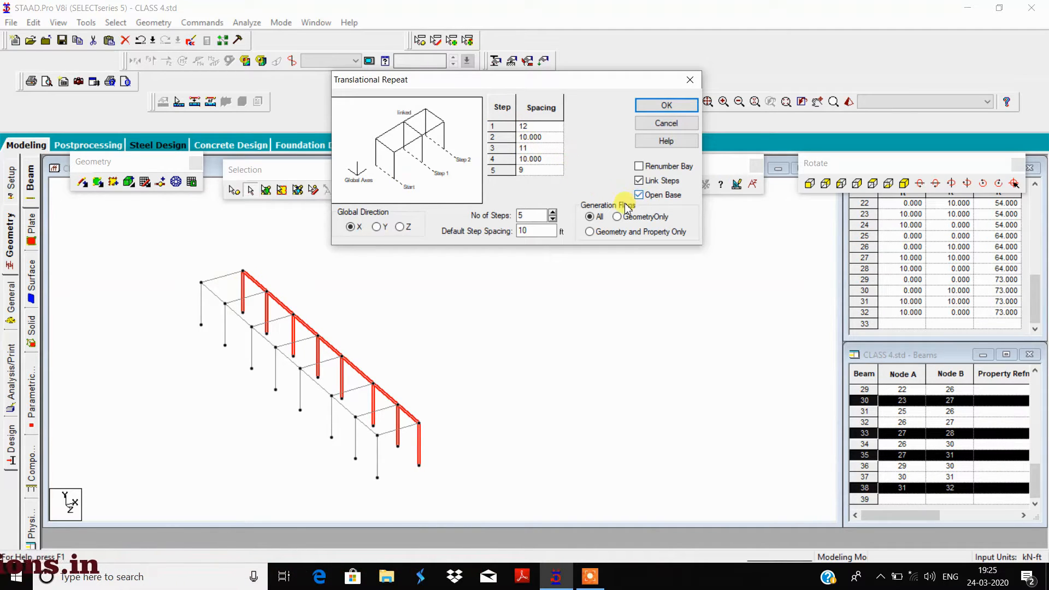
pyautogui.click(663, 106)
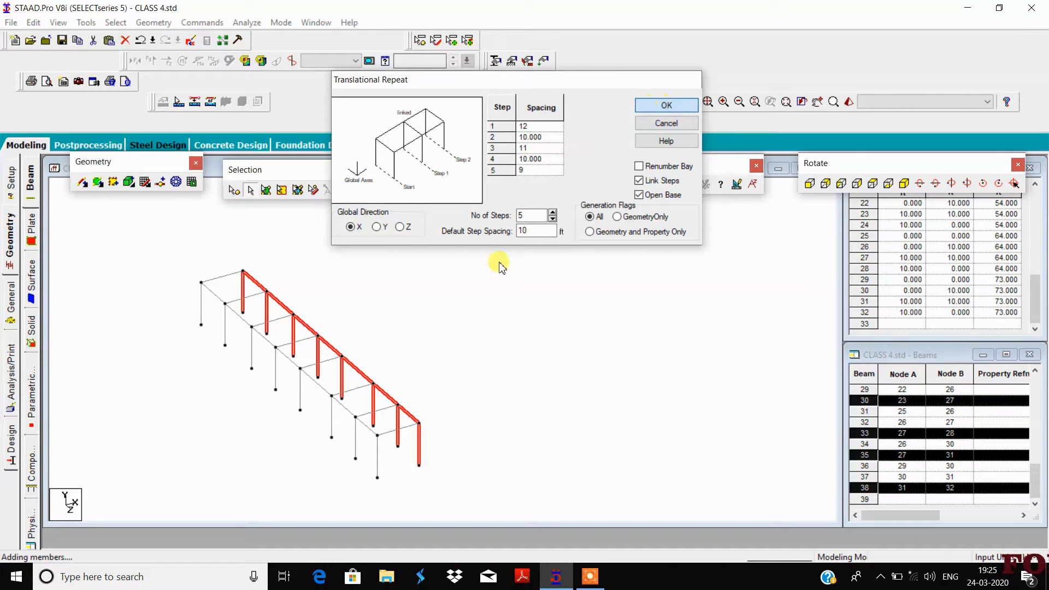
pyautogui.click(499, 328)
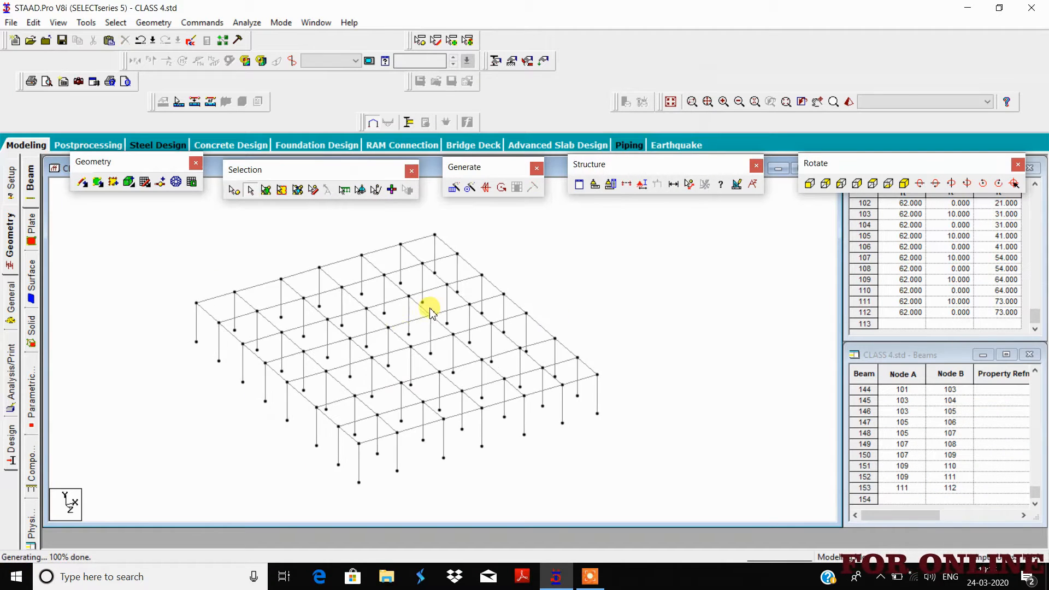
pyautogui.scroll(2, 274, 297)
pyautogui.scroll(-1, 271, 314)
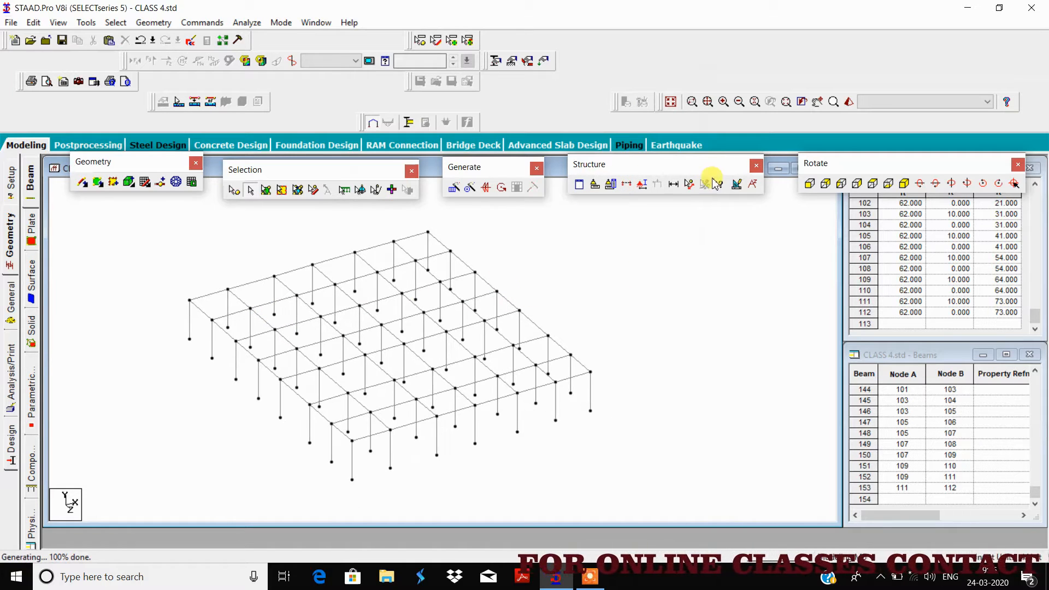
# - Measure the five generated bay widths node to node along the rear top edge, and remove the dimensions
pyautogui.click(689, 184)
pyautogui.click(228, 289)
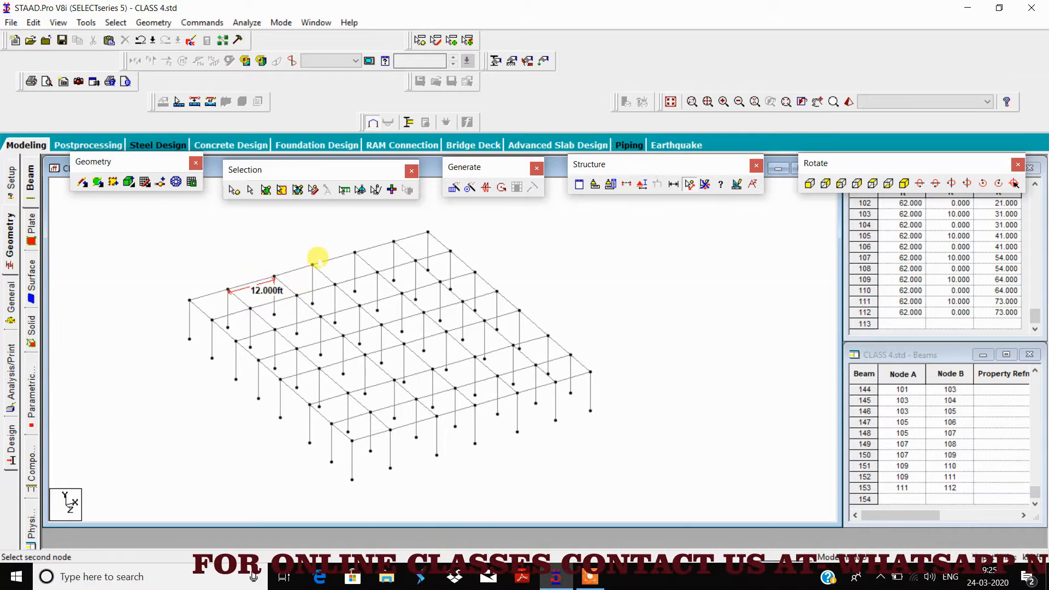
pyautogui.click(313, 265)
pyautogui.click(354, 253)
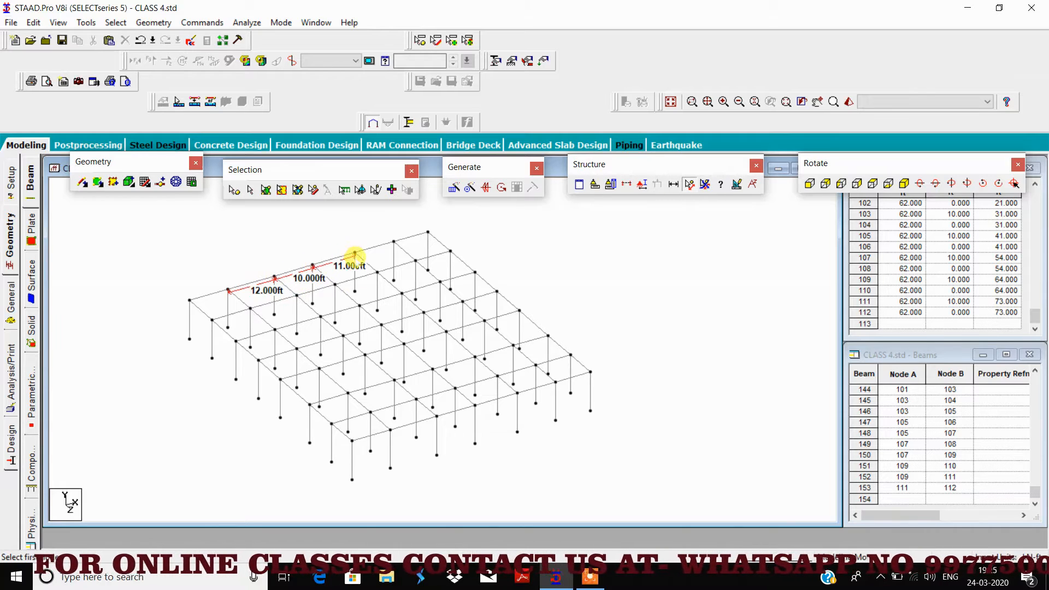
pyautogui.click(394, 241)
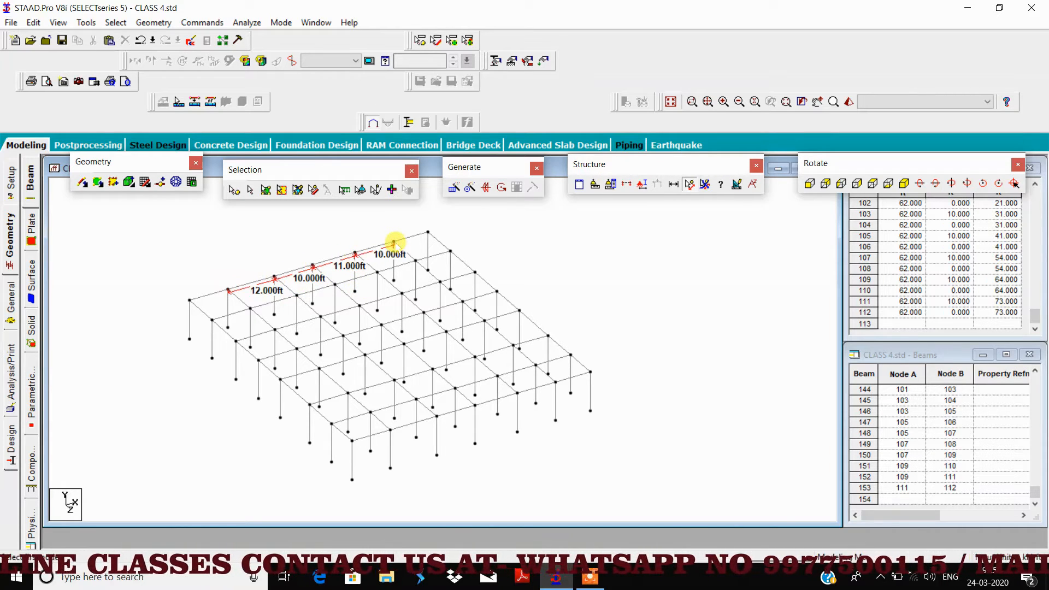
pyautogui.click(428, 232)
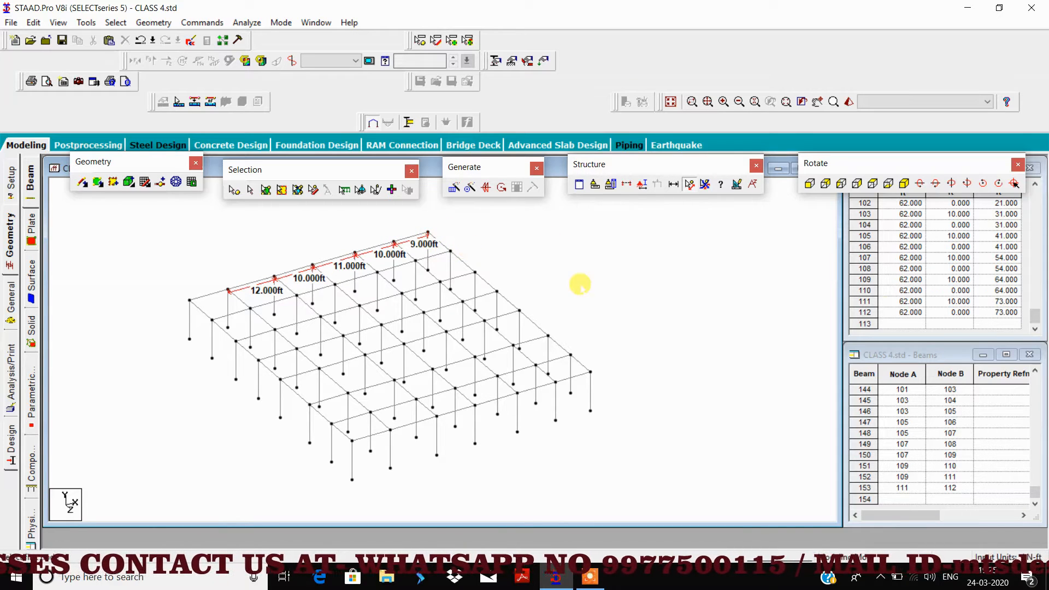
pyautogui.click(705, 184)
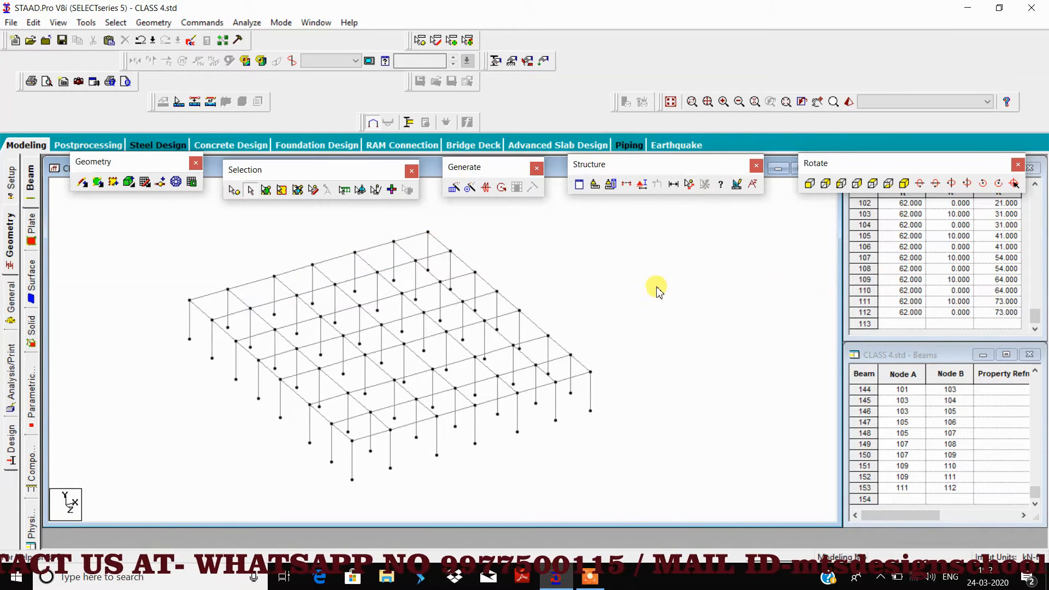
# - Examine the link beams along the rear top edge by selecting several one at a time, and clear the selection
pyautogui.scroll(-2, 605, 314)
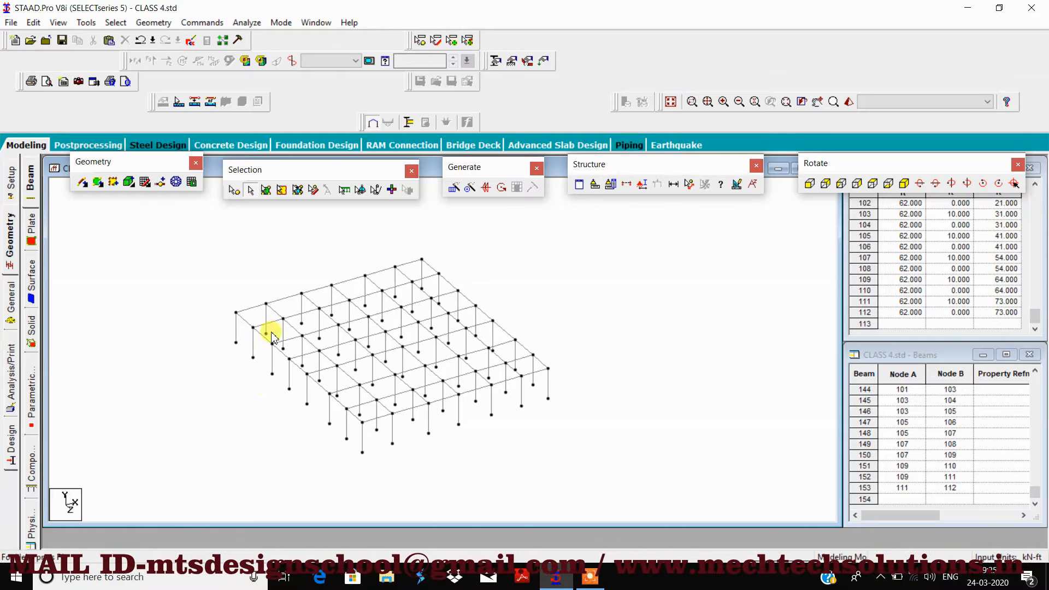
pyautogui.scroll(3, 272, 328)
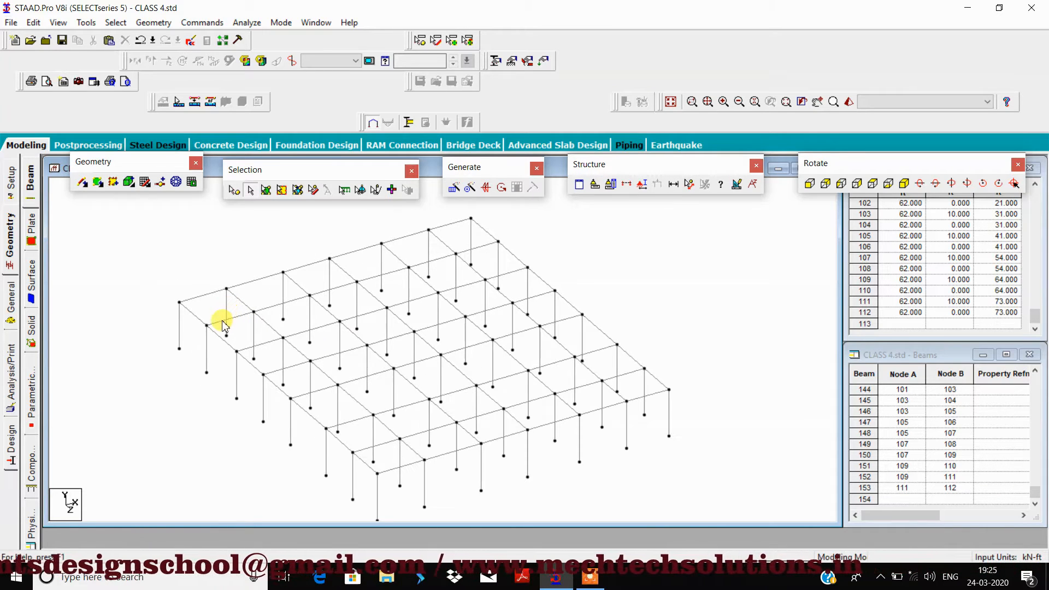
pyautogui.click(257, 285)
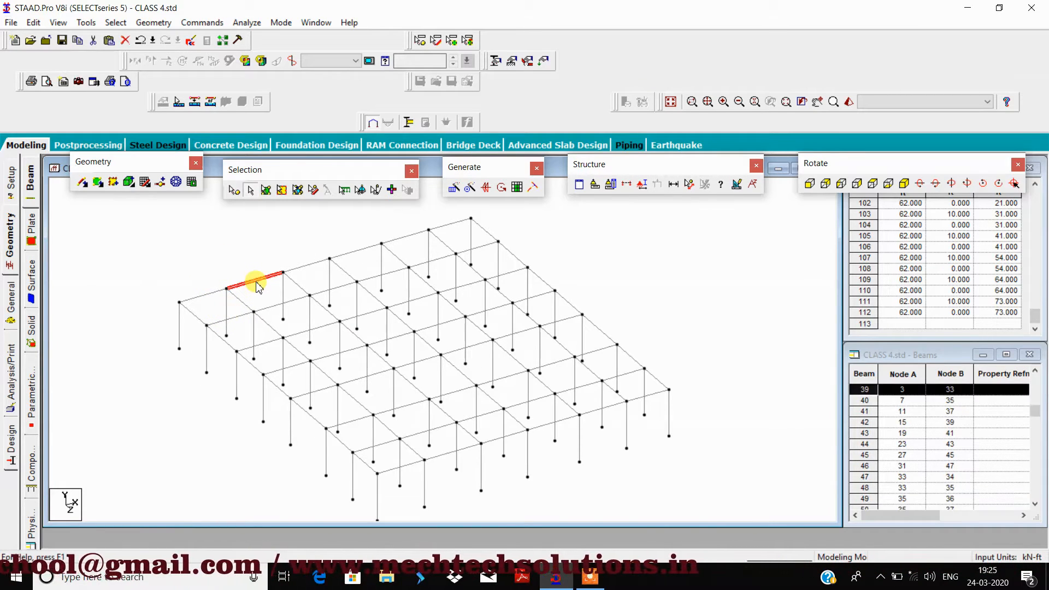
pyautogui.click(354, 255)
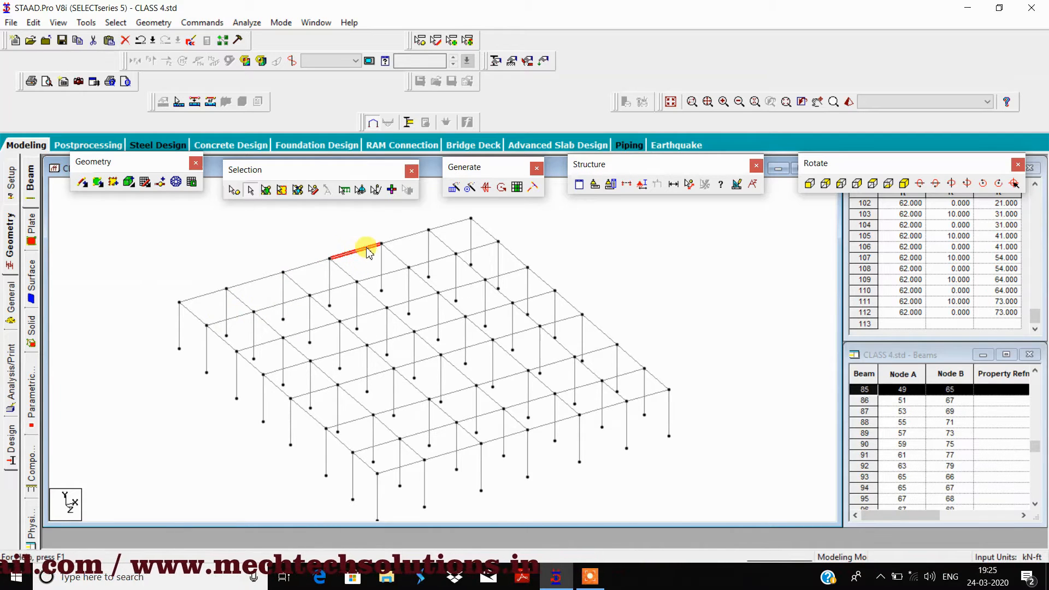
pyautogui.click(420, 233)
pyautogui.scroll(-2, 392, 256)
pyautogui.scroll(-1, 392, 262)
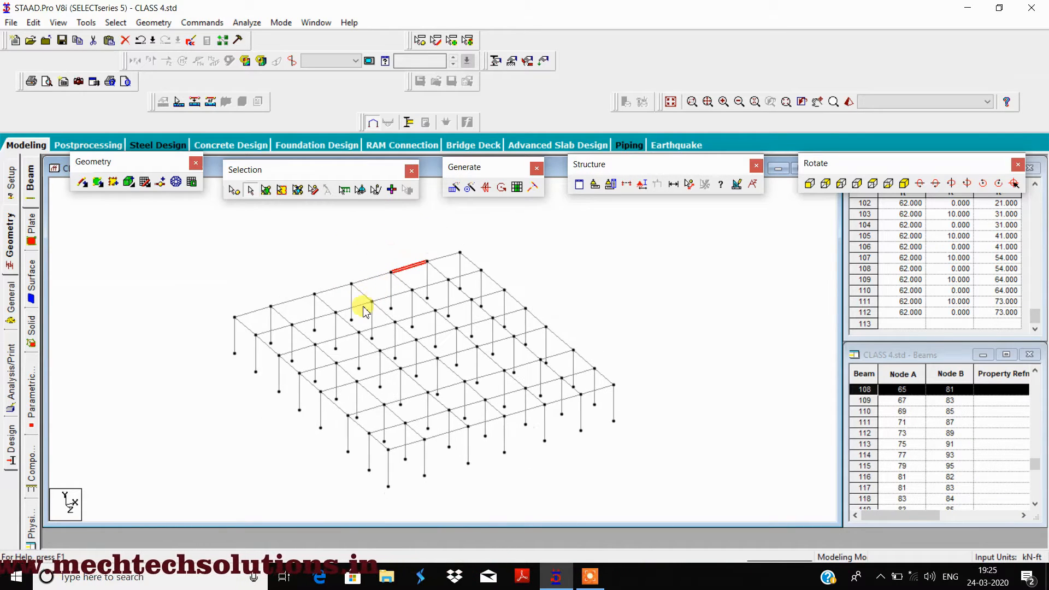
pyautogui.click(291, 269)
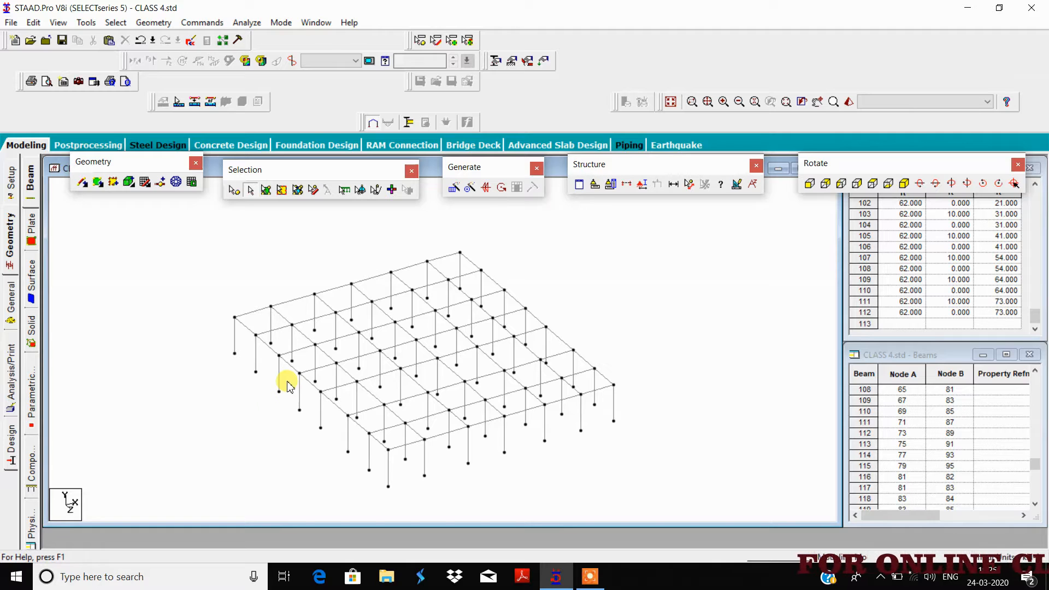
# - Examine the whole structure with a window selection and the corner column at the origin with a single selection, clearing each
pyautogui.scroll(-1, 290, 385)
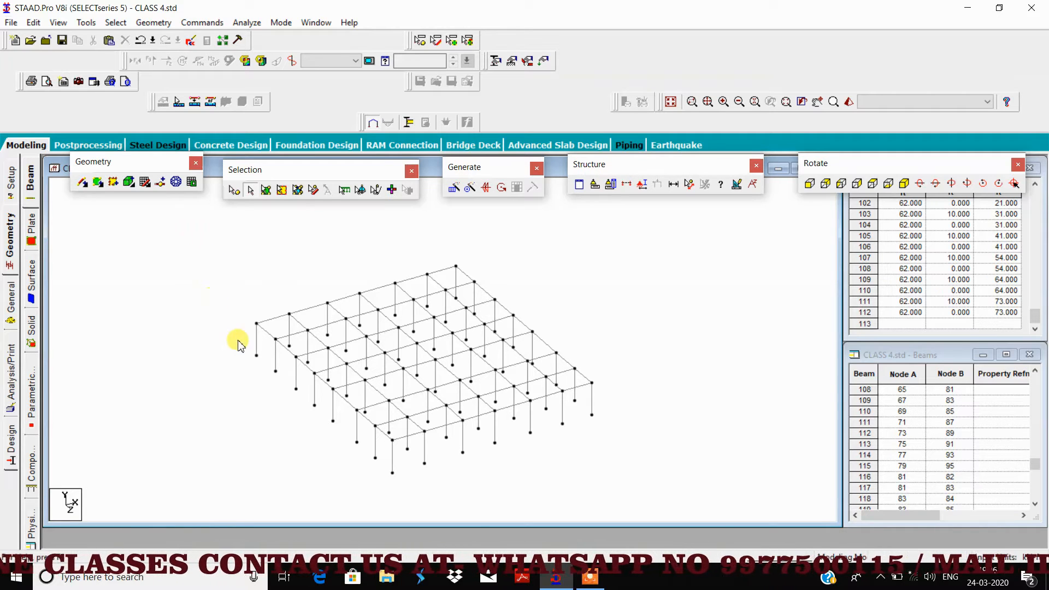
pyautogui.scroll(-2, 269, 378)
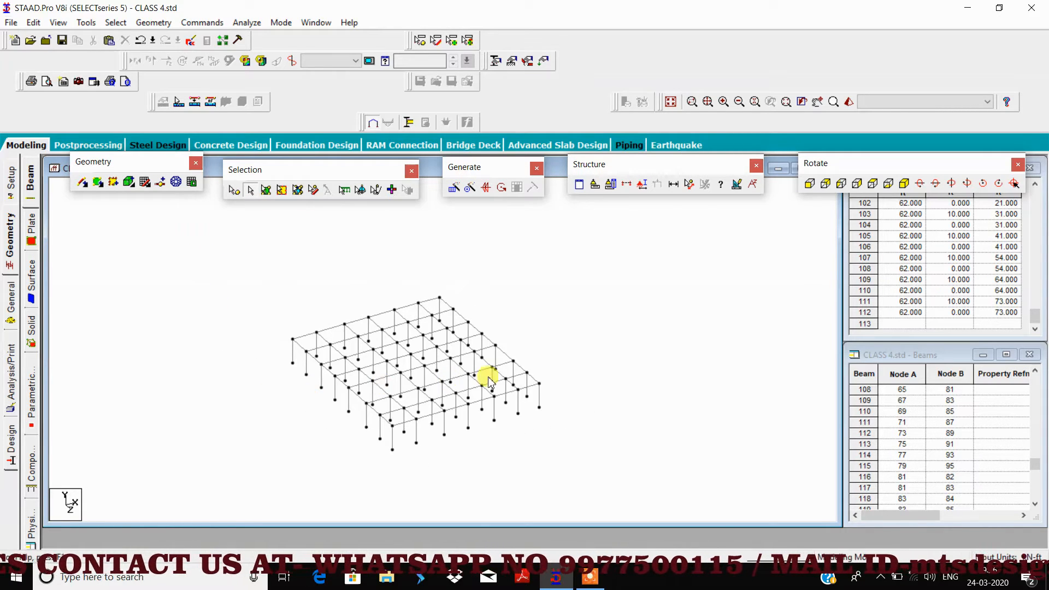
pyautogui.scroll(1, 527, 407)
pyautogui.moveTo(636, 252); pyautogui.dragTo(201, 488)
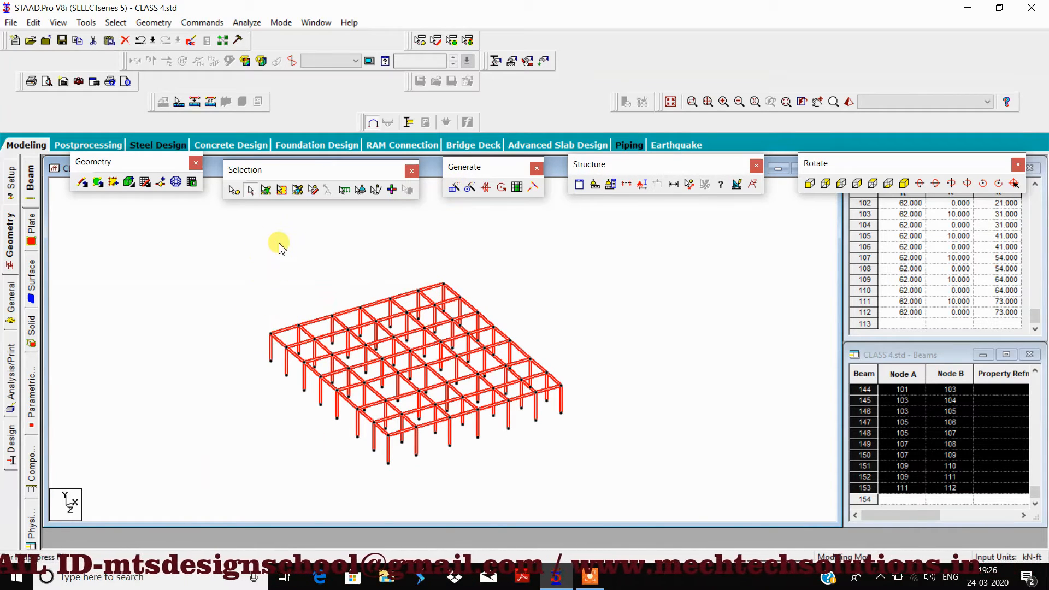
pyautogui.click(253, 298)
pyautogui.click(270, 352)
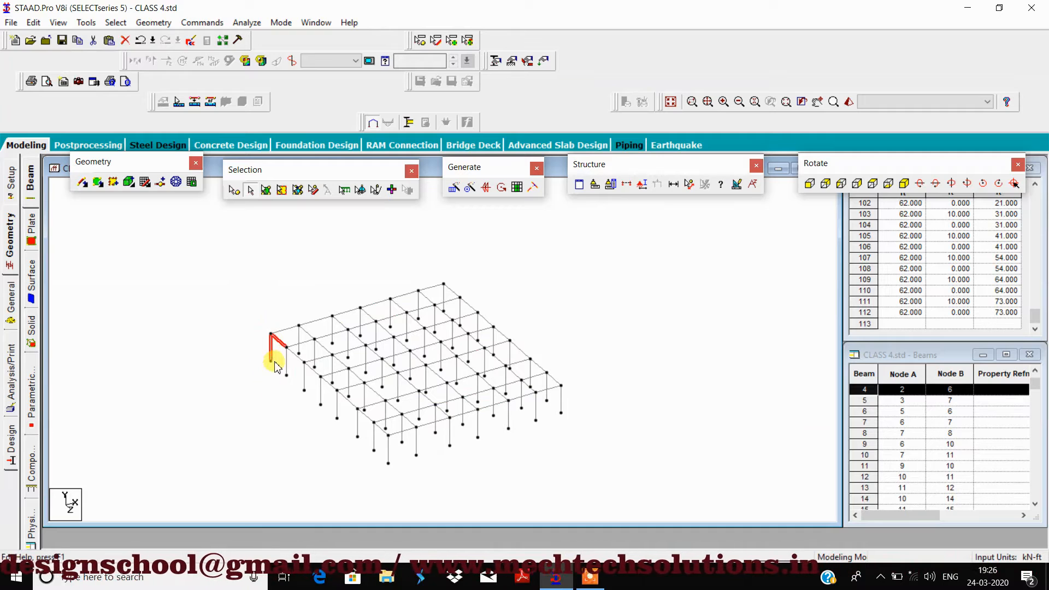
pyautogui.click(271, 361)
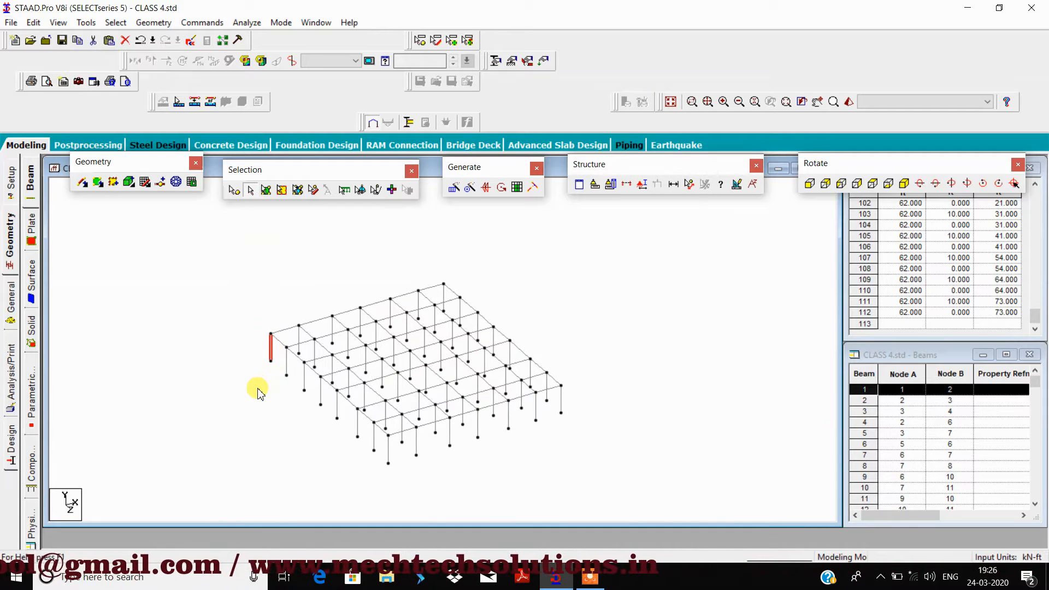
pyautogui.click(237, 311)
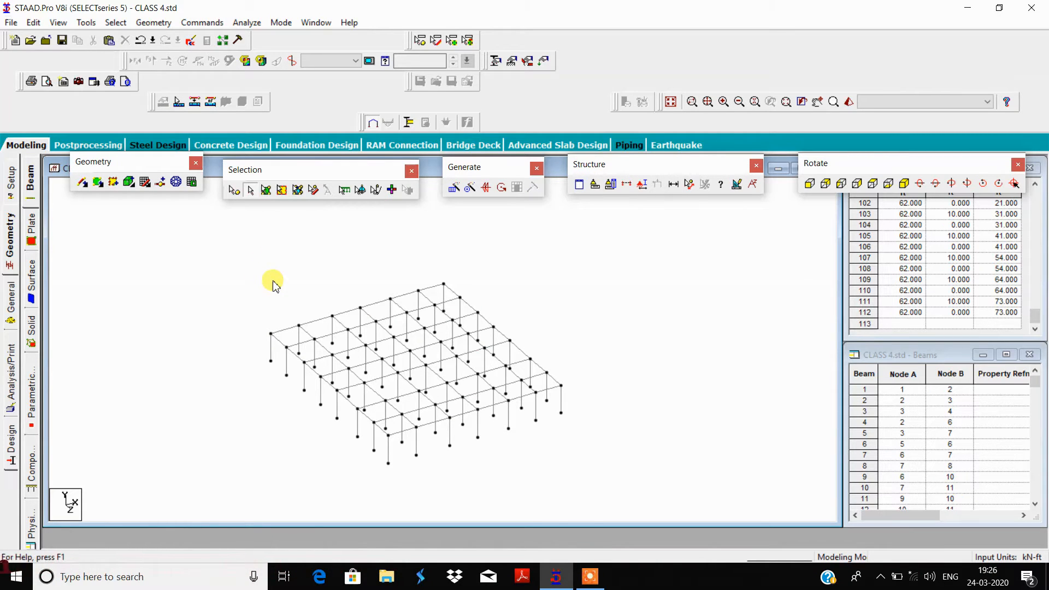
# - Select all top-level beams with a window in the side elevation along X, excluding the columns, and return to the isometric view
pyautogui.press('Up')
pyautogui.scroll(1, 273, 282)
pyautogui.moveTo(273, 282); pyautogui.dragTo(259, 278, button='middle')
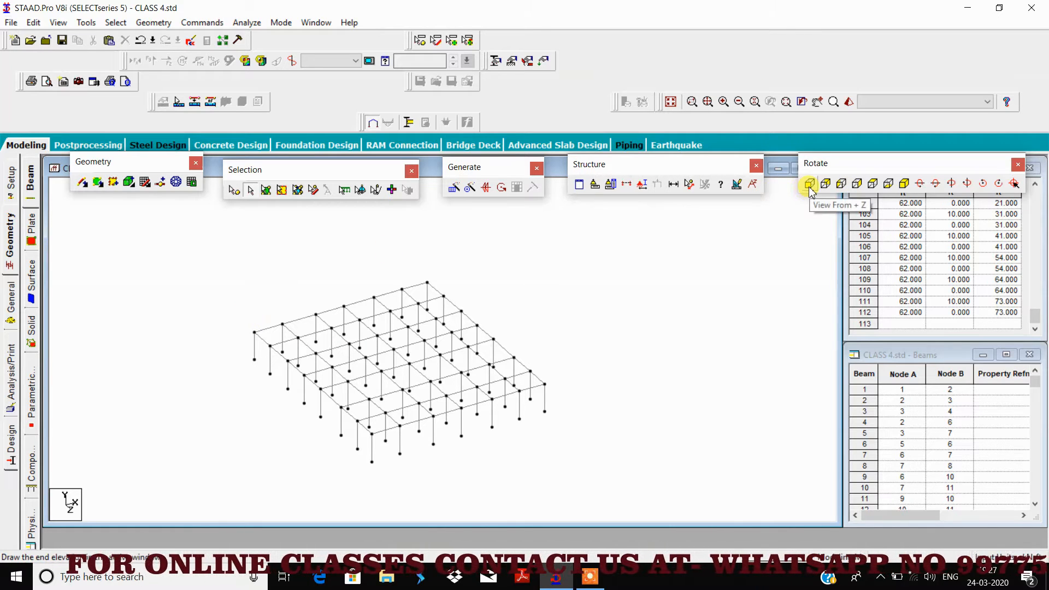
pyautogui.click(857, 183)
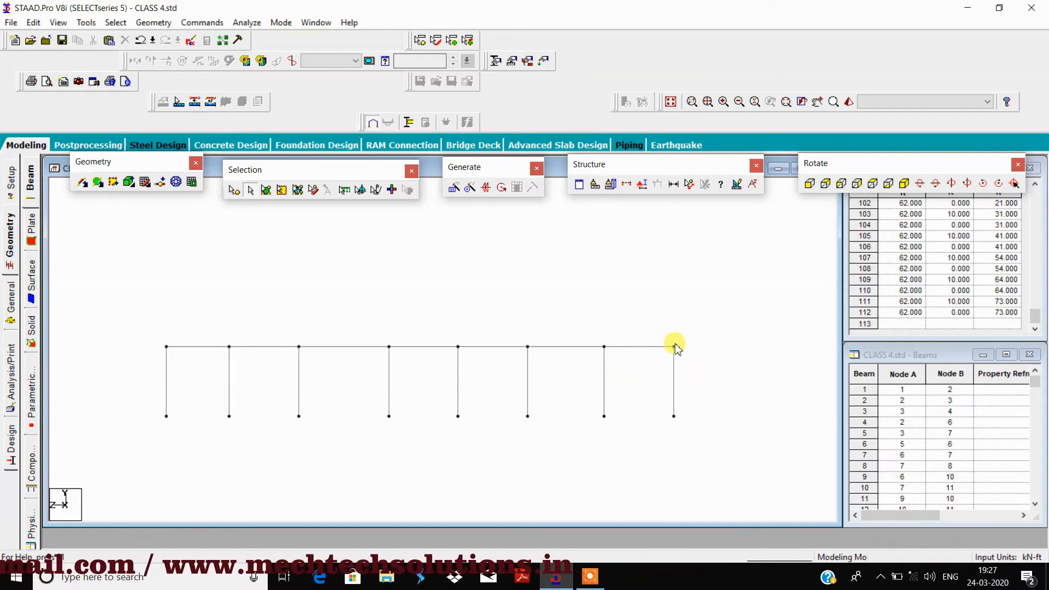
pyautogui.moveTo(273, 347); pyautogui.dragTo(121, 351)
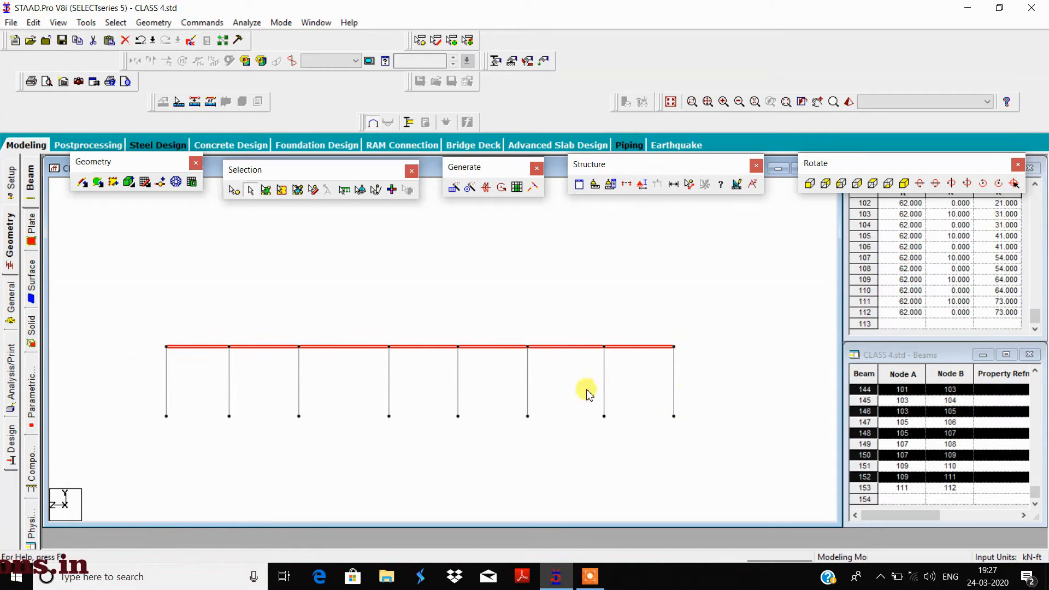
pyautogui.click(904, 184)
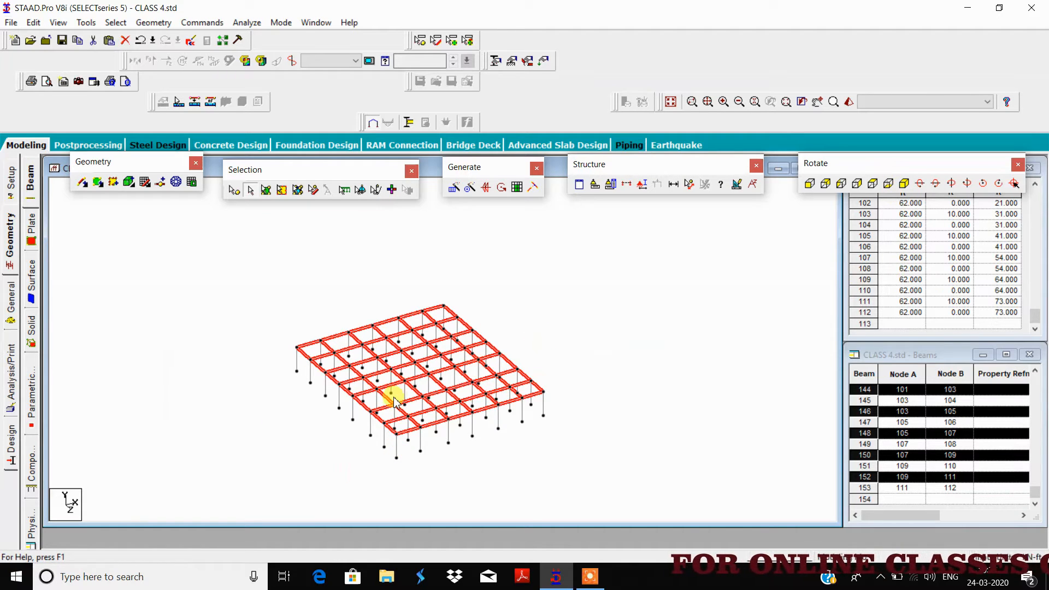
# - Set up a translational repeat of the selected top-level beams along Y with 6 steps at 10 ft default spacing
pyautogui.click(453, 191)
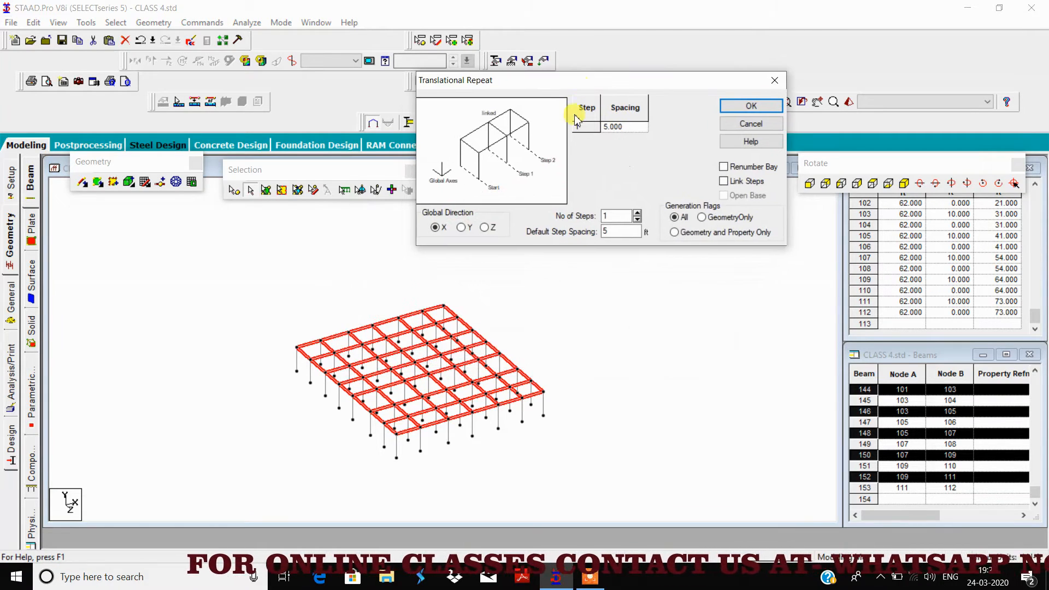
pyautogui.click(462, 228)
pyautogui.click(638, 213)
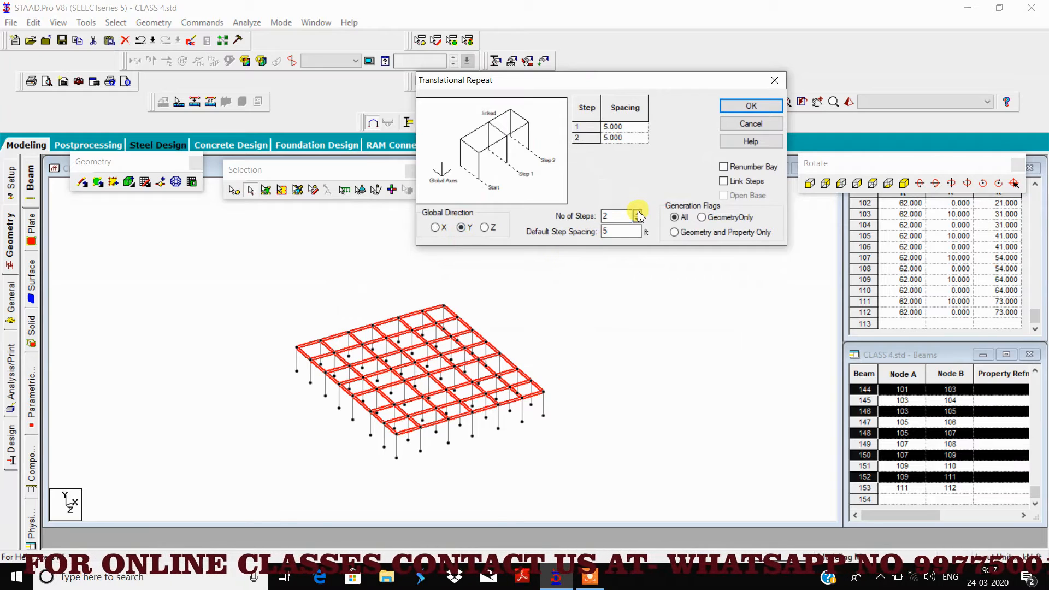
pyautogui.click(638, 212)
pyautogui.click(637, 213)
pyautogui.click(637, 212)
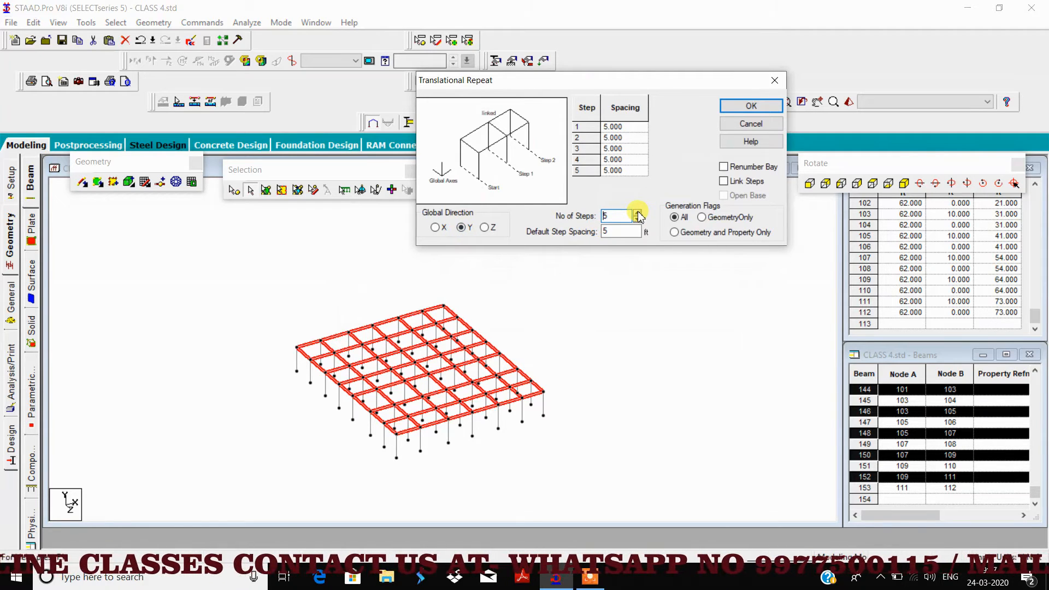
pyautogui.click(637, 213)
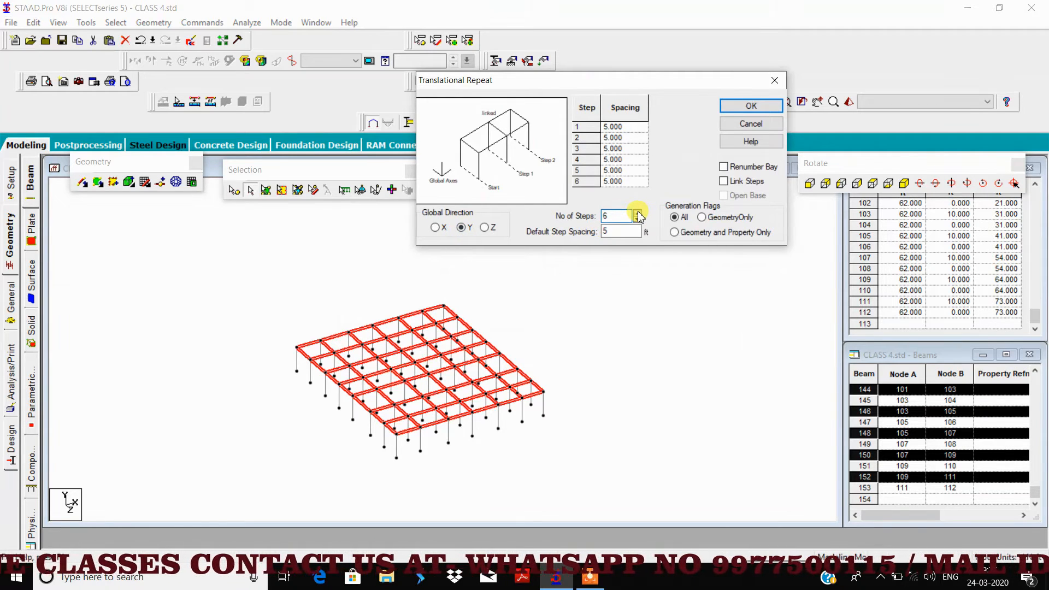
pyautogui.doubleClick(616, 232)
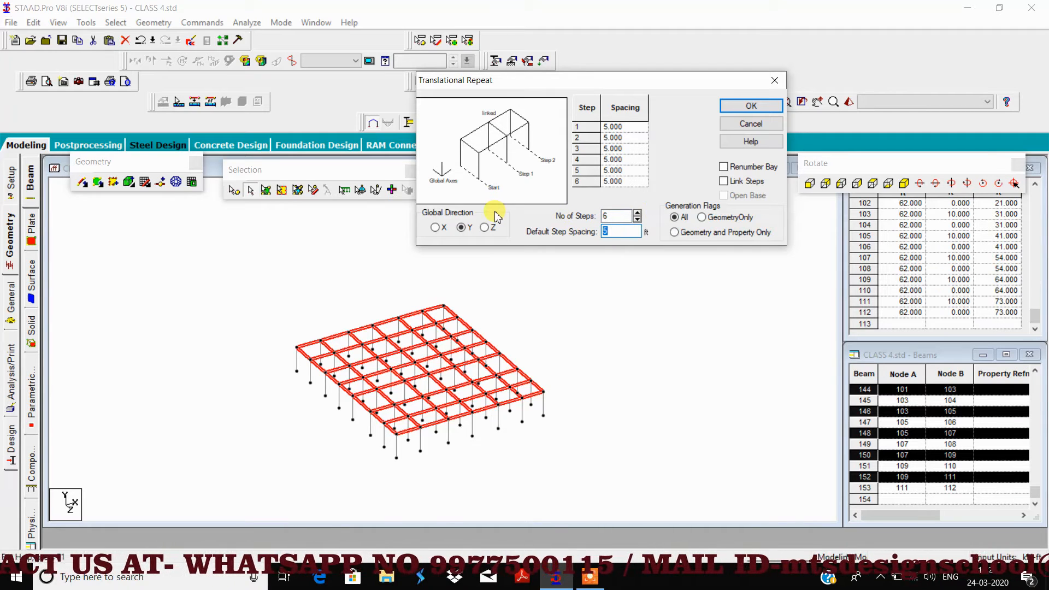
pyautogui.write('10')
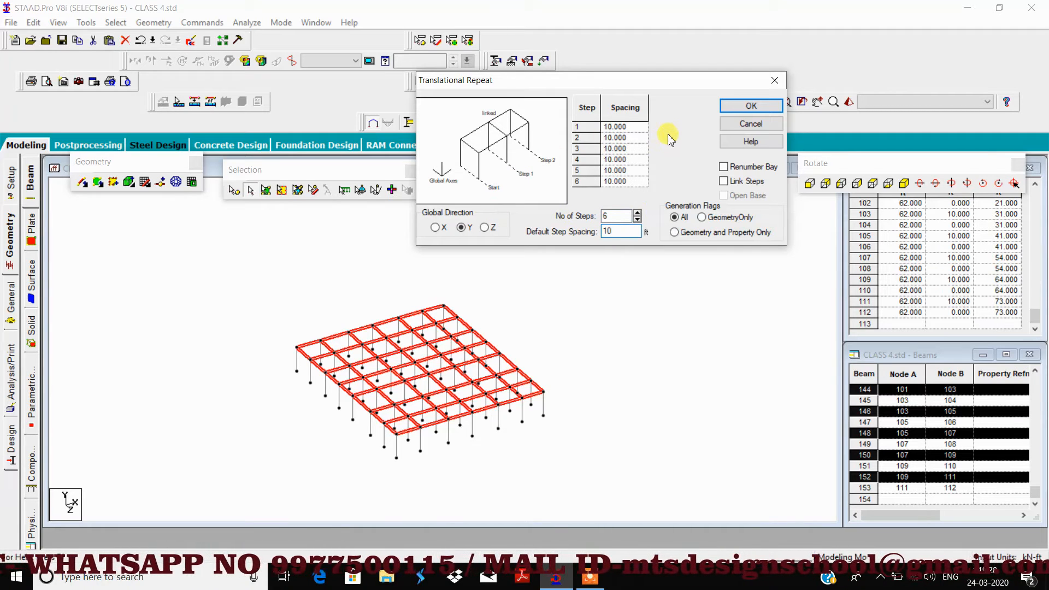
# - Set the spacing of steps 1 and 2 to 12 ft, link the steps, and generate the upper storeys
pyautogui.click(640, 127)
pyautogui.write('12')
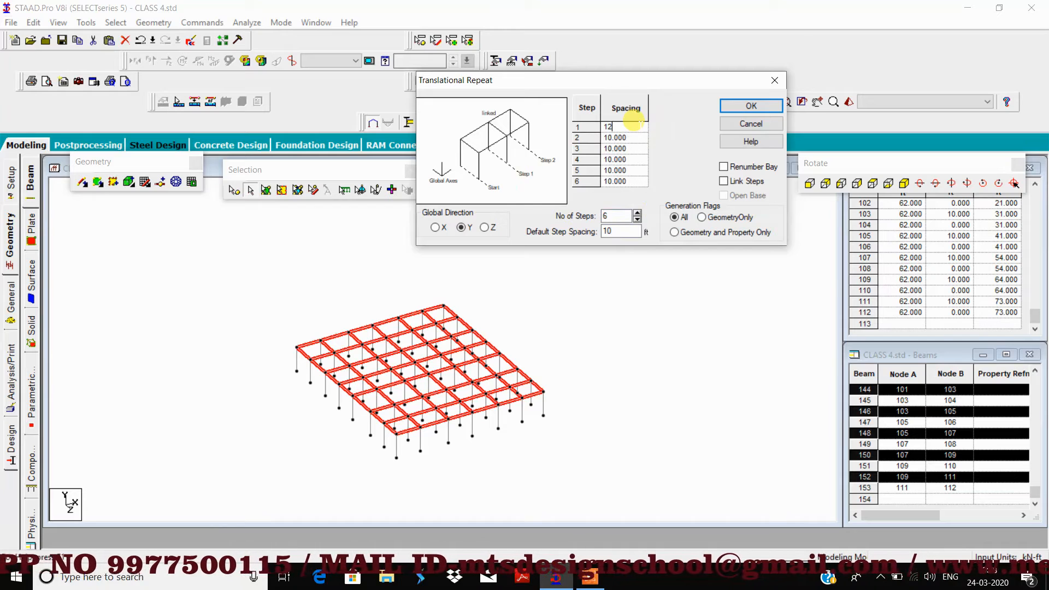
pyautogui.click(636, 138)
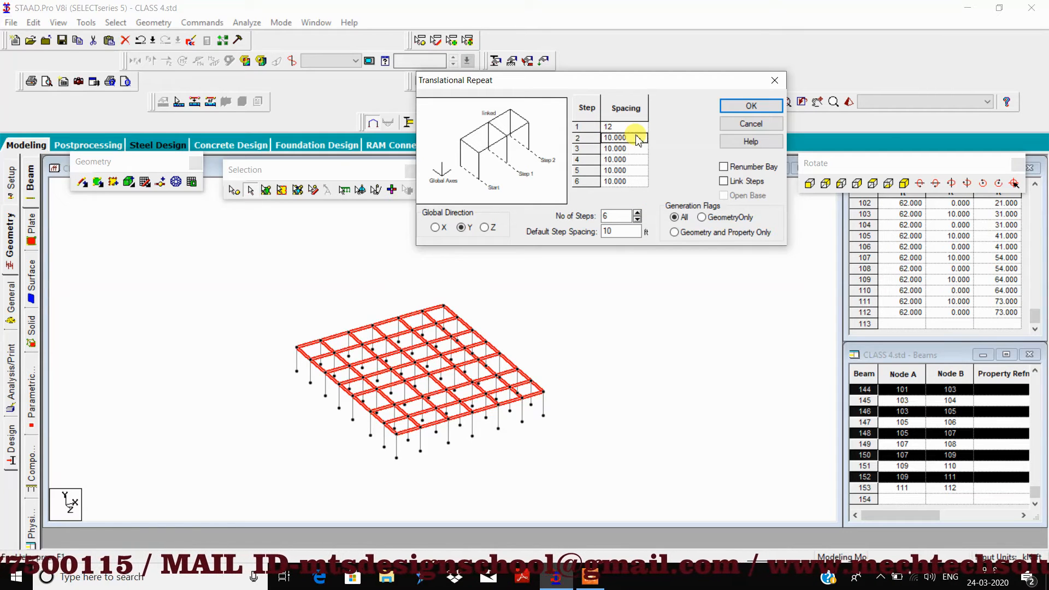
pyautogui.write('12')
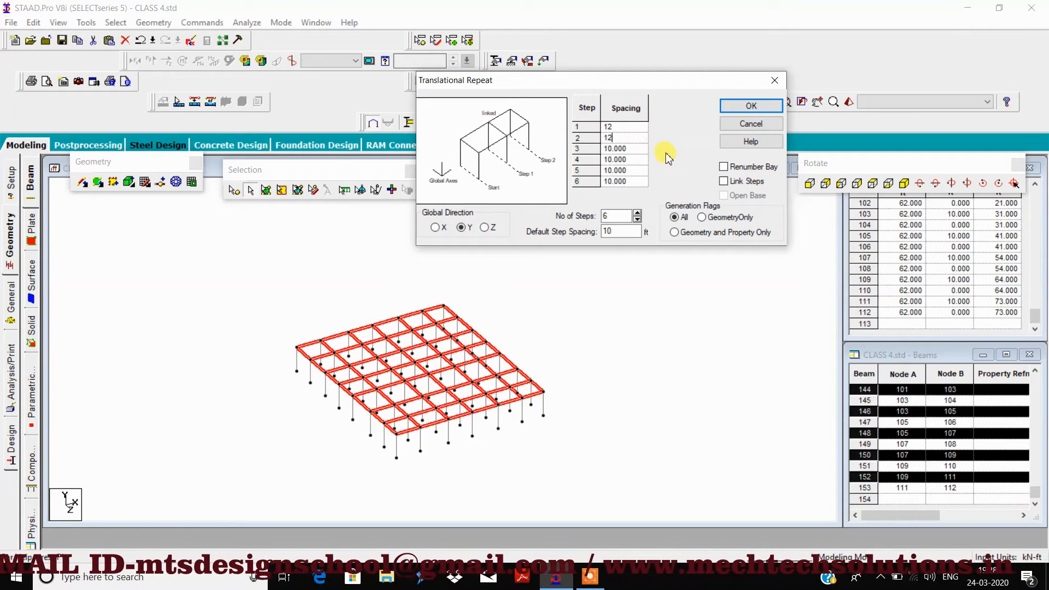
pyautogui.click(724, 182)
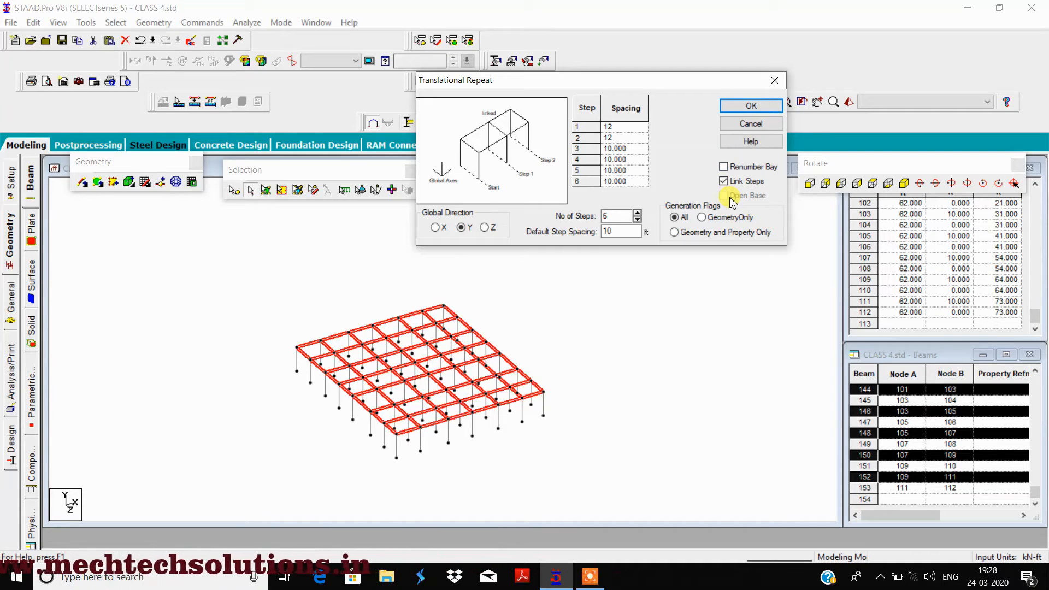
pyautogui.click(750, 107)
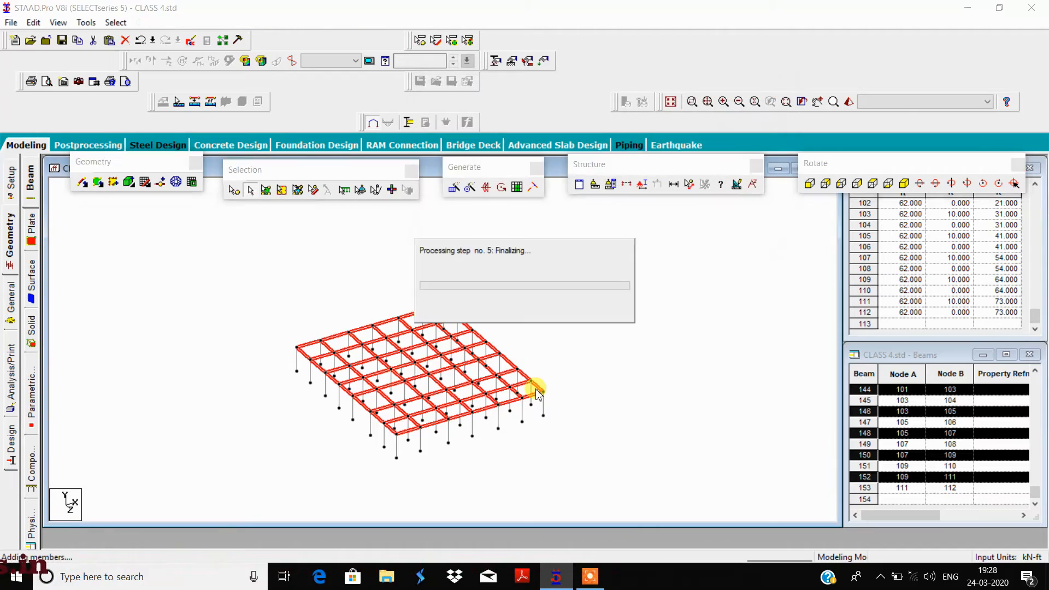
# - Examine the storey columns along the rear corner by selecting them one at a time, clear the selection, and decline the automatic save
pyautogui.scroll(3, 363, 421)
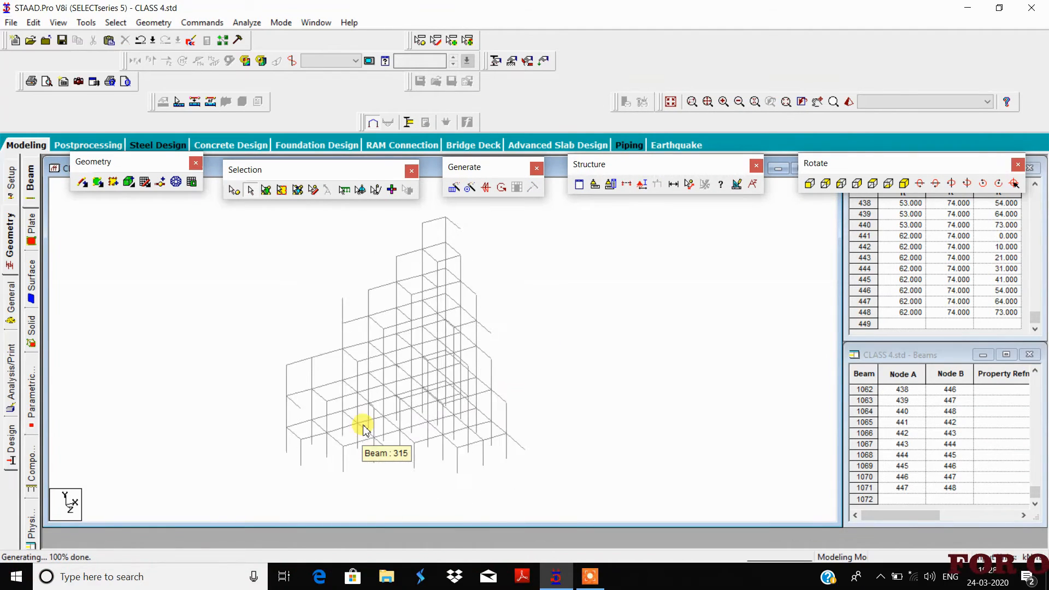
pyautogui.scroll(2, 288, 389)
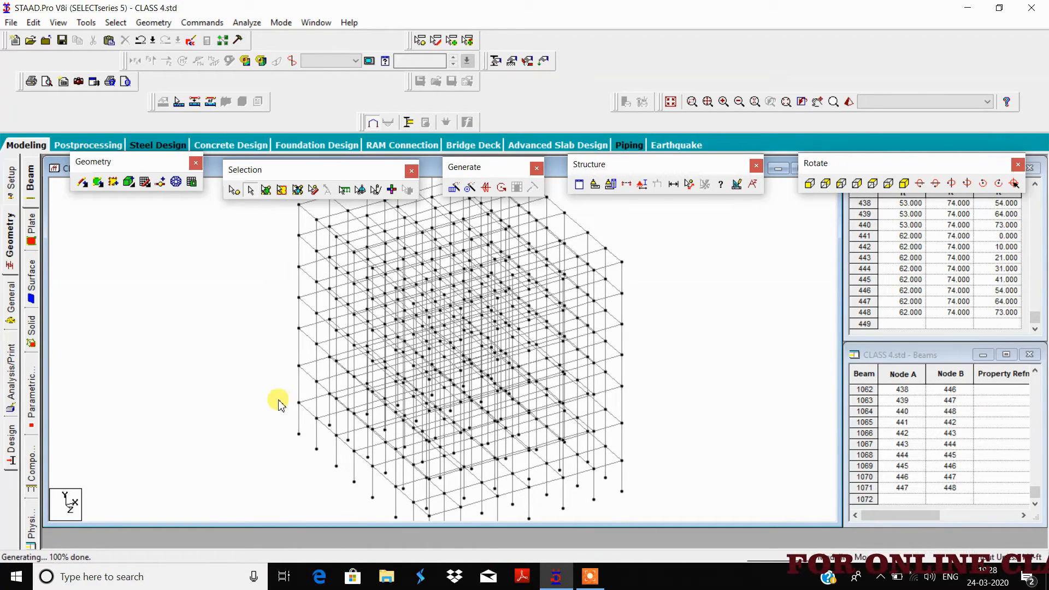
pyautogui.click(299, 376)
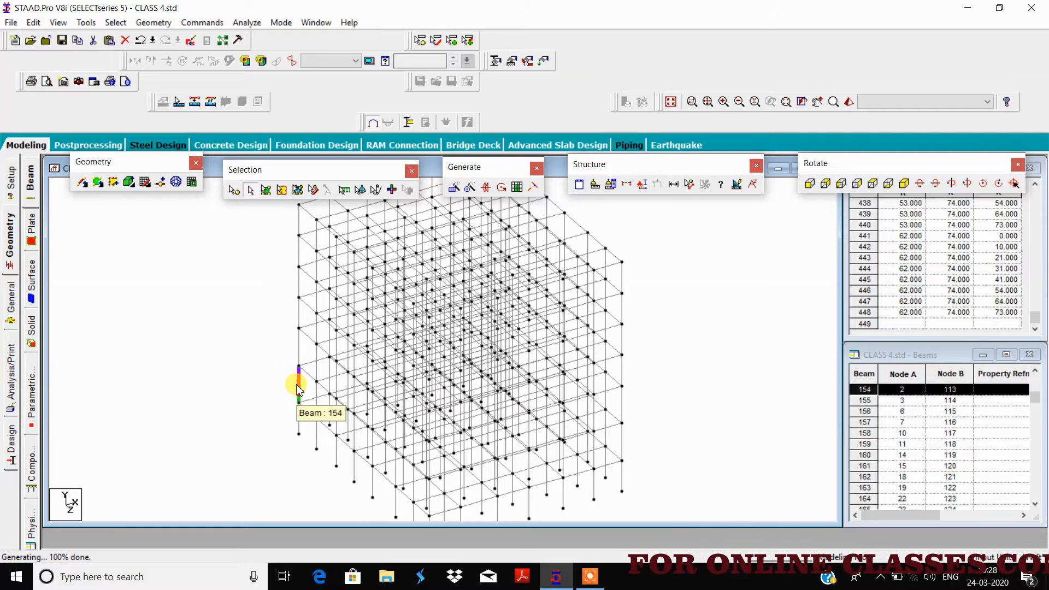
pyautogui.click(299, 311)
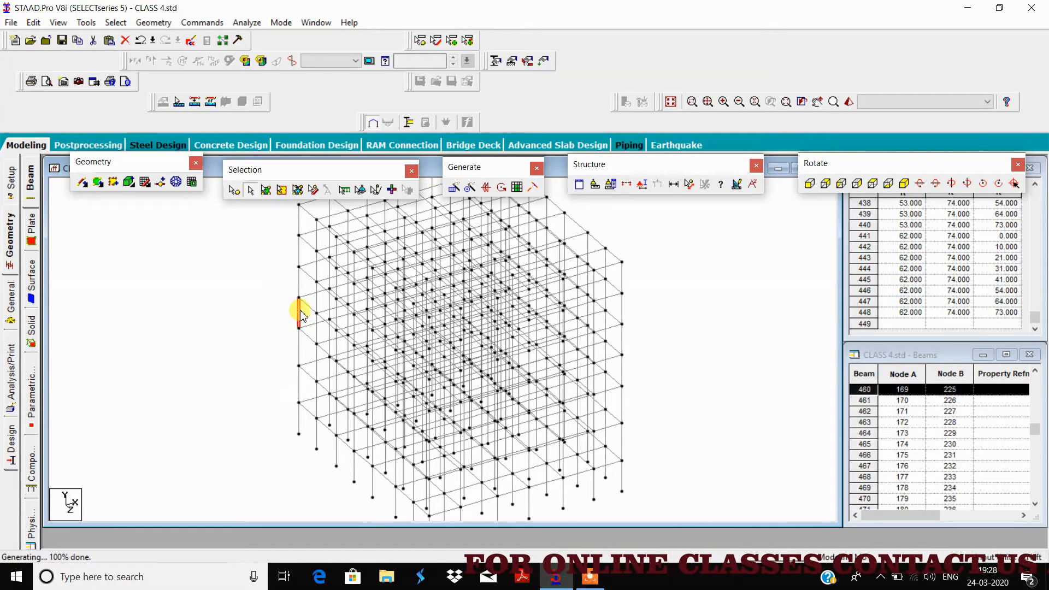
pyautogui.click(299, 280)
pyautogui.click(298, 250)
pyautogui.click(298, 221)
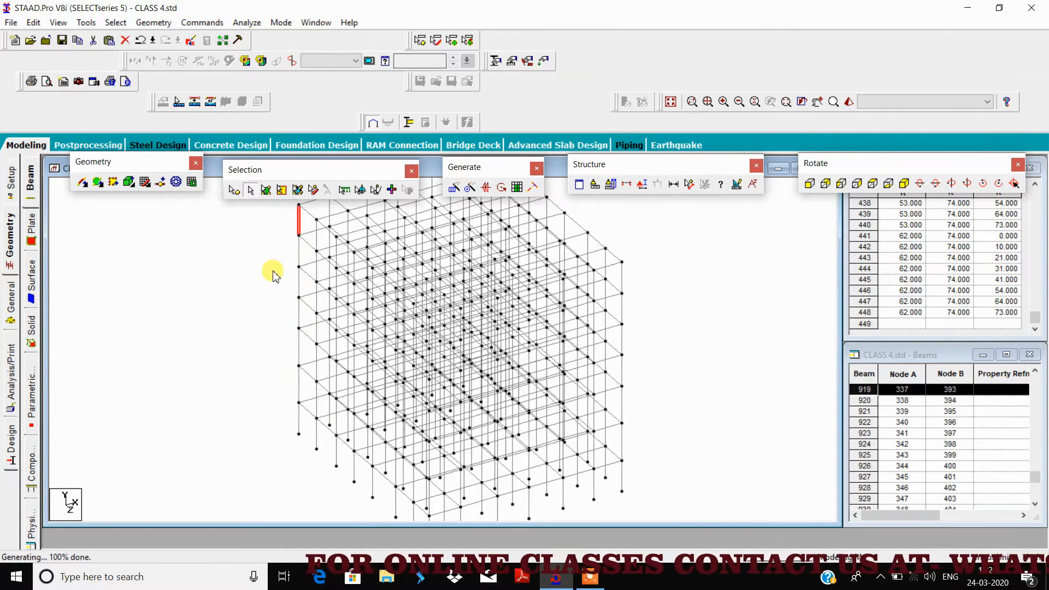
pyautogui.moveTo(272, 289); pyautogui.dragTo(258, 321, button='middle')
pyautogui.scroll(-1, 258, 337)
pyautogui.scroll(-5, 261, 363)
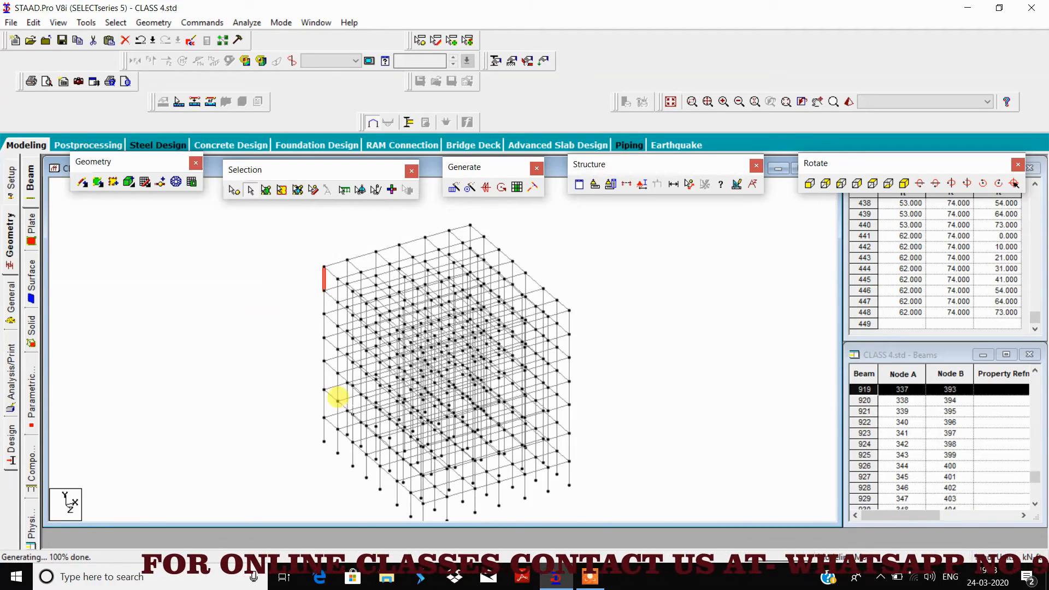
pyautogui.moveTo(338, 398); pyautogui.dragTo(325, 390, button='middle')
pyautogui.click(266, 387)
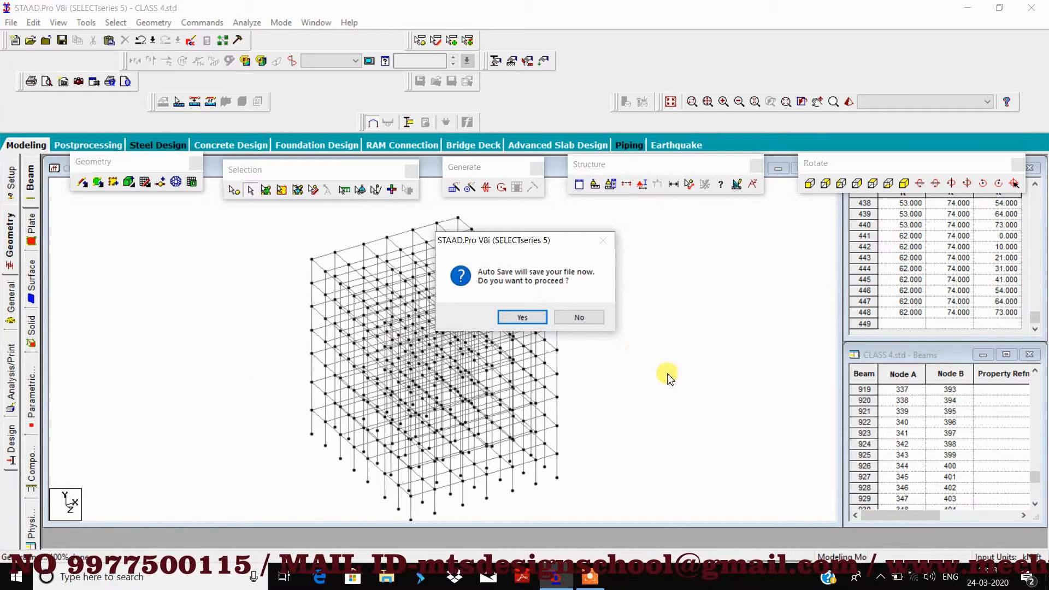
pyautogui.click(581, 318)
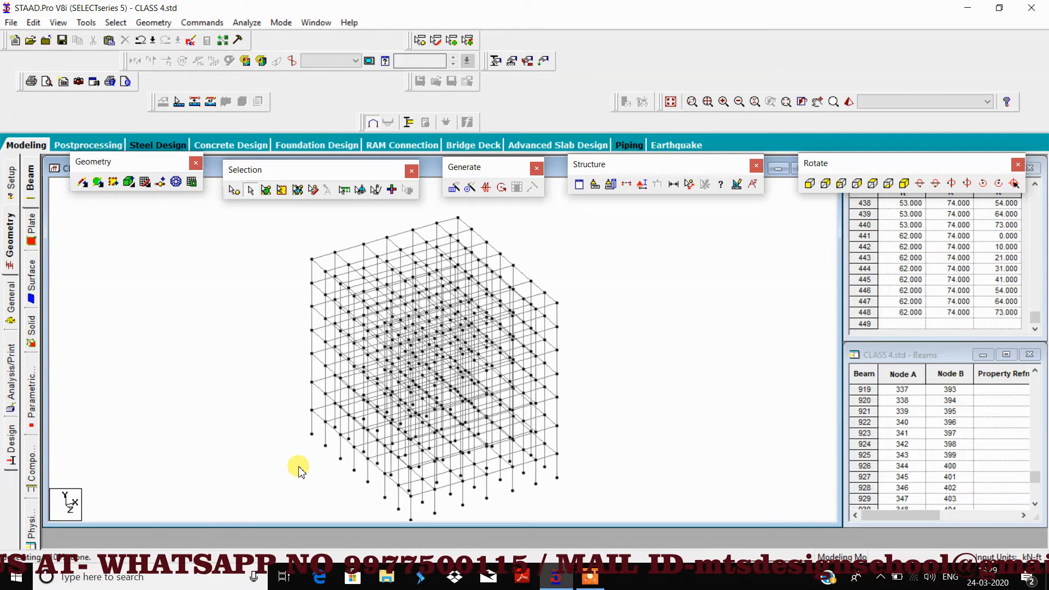
# - Undo the translational repeats along Y, X and Z, back to the single portal frame
pyautogui.hotkey('ctrl', 'z')
pyautogui.hotkey('ctrl', 'z')
pyautogui.hotkey('ctrl', 'z')
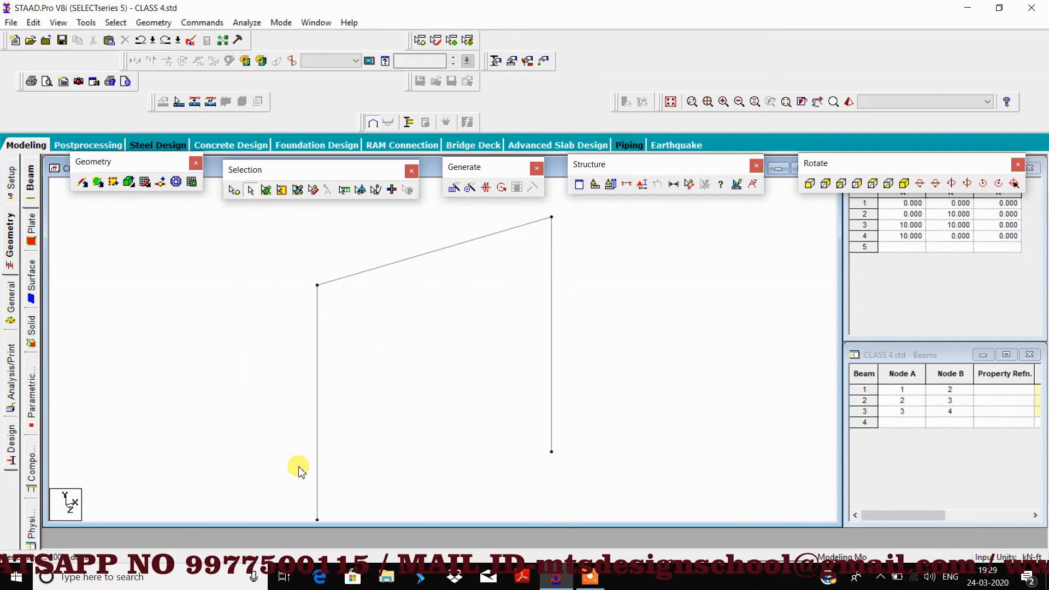
# - Select the whole portal frame with a window, copy it, and paste the copy 10 ft away along Z
pyautogui.scroll(-10, 360, 374)
pyautogui.moveTo(408, 351); pyautogui.dragTo(309, 334, button='middle')
pyautogui.scroll(1, 326, 317)
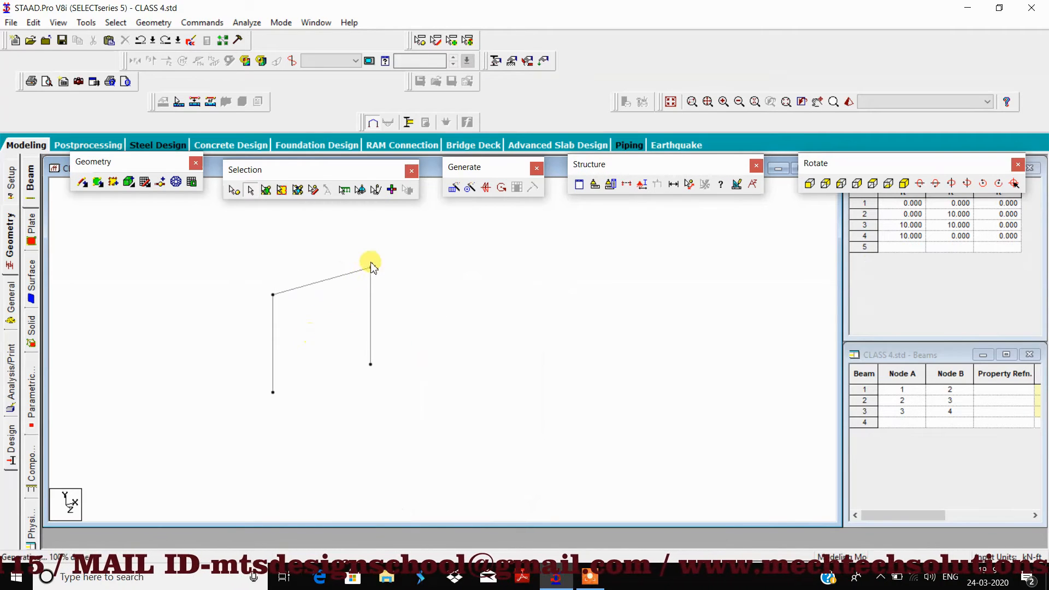
pyautogui.moveTo(413, 243); pyautogui.dragTo(249, 432)
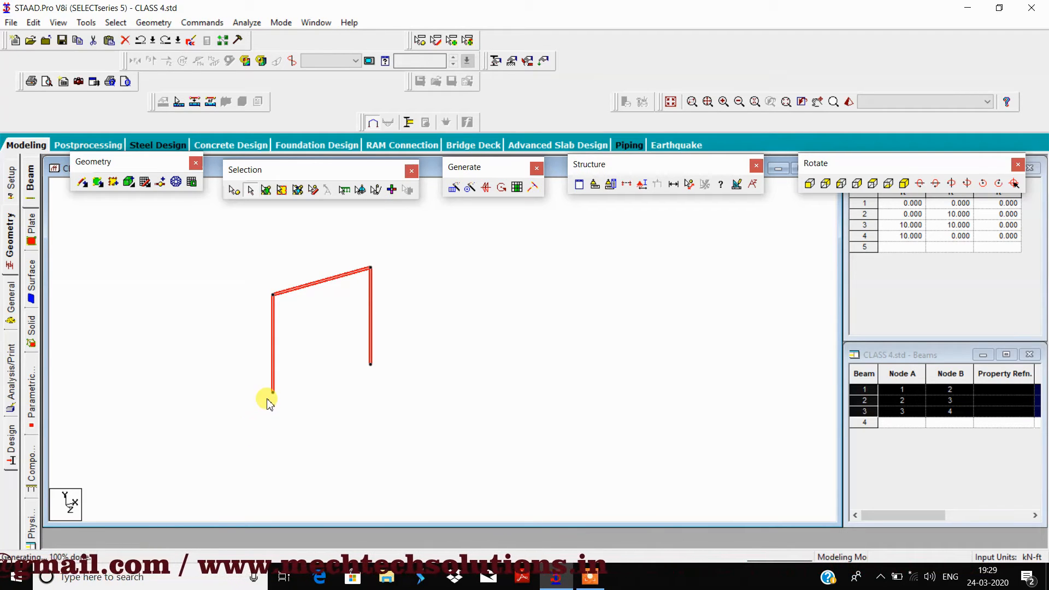
pyautogui.scroll(-1, 282, 414)
pyautogui.moveTo(290, 412); pyautogui.dragTo(273, 387, button='middle')
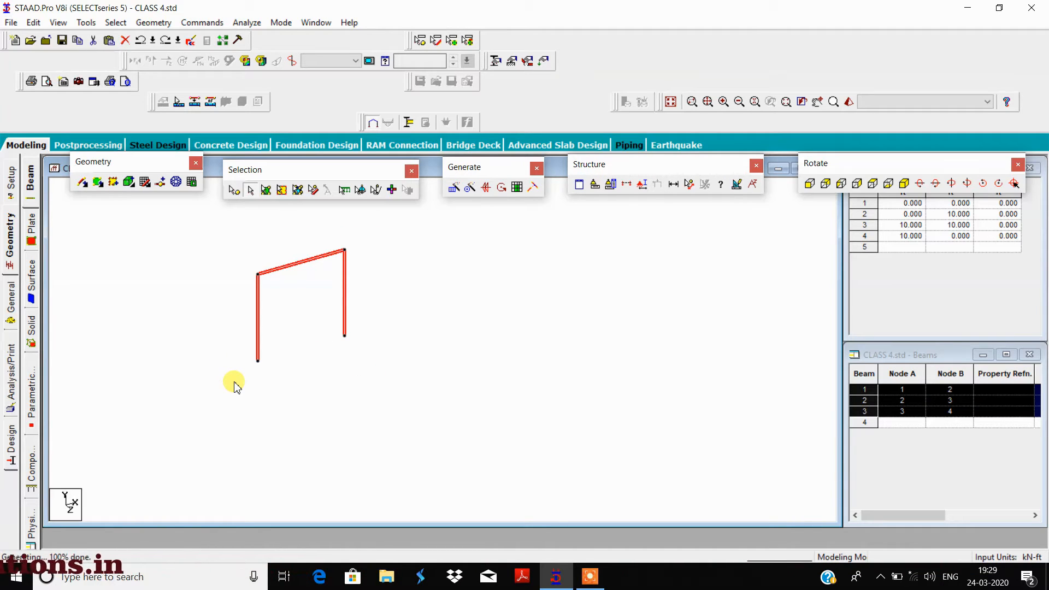
pyautogui.hotkey('ctrl', 'v')
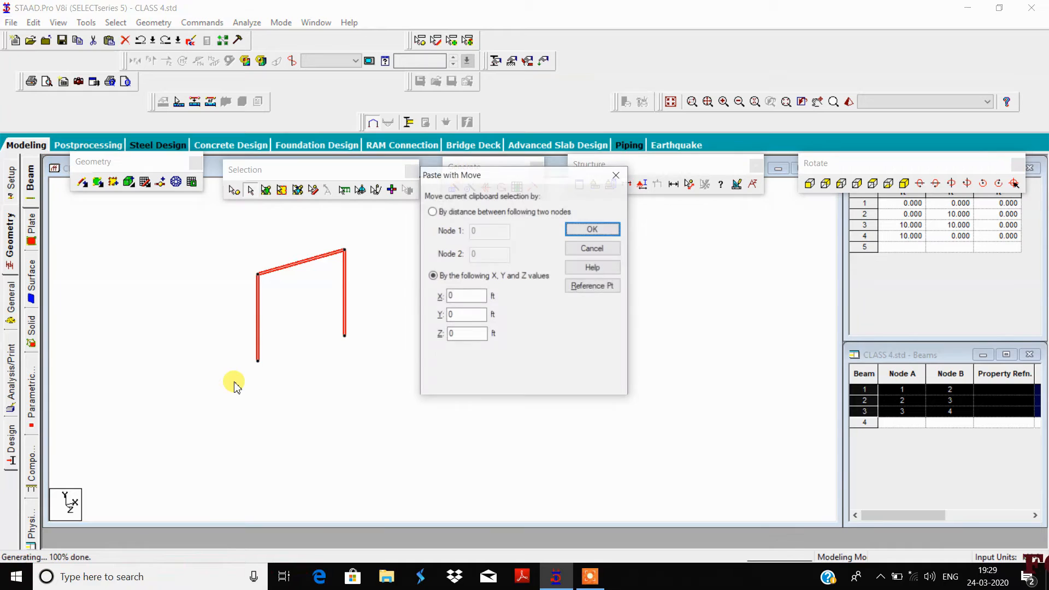
pyautogui.moveTo(487, 178); pyautogui.dragTo(576, 53)
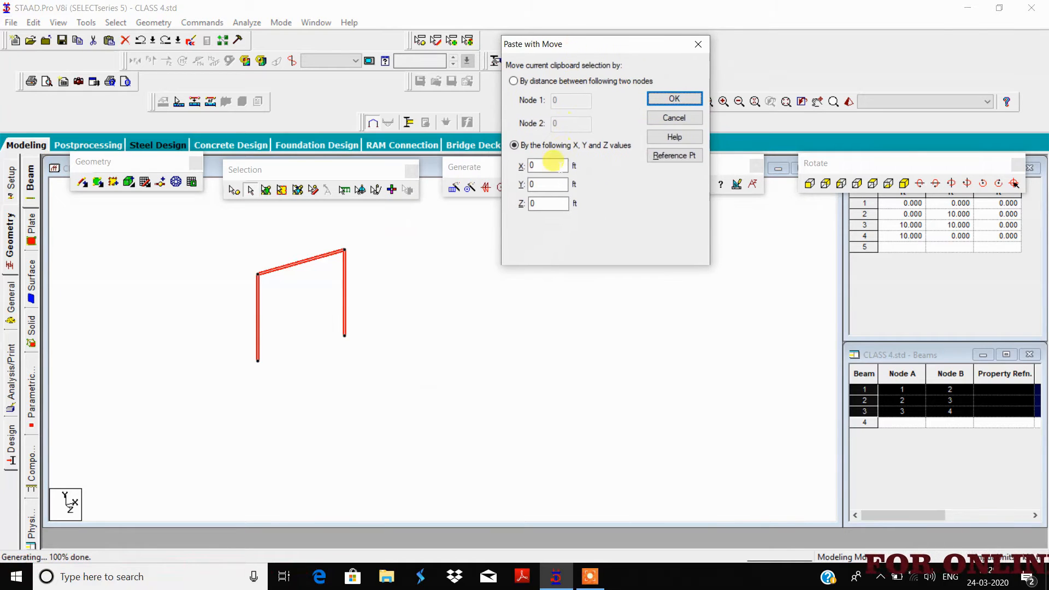
pyautogui.doubleClick(538, 204)
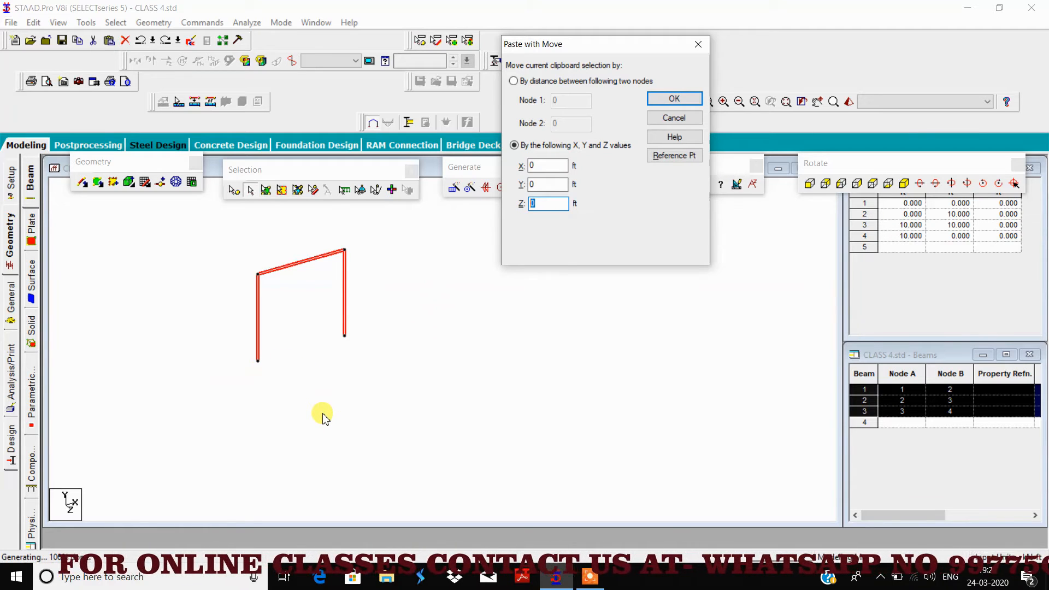
pyautogui.write('12')
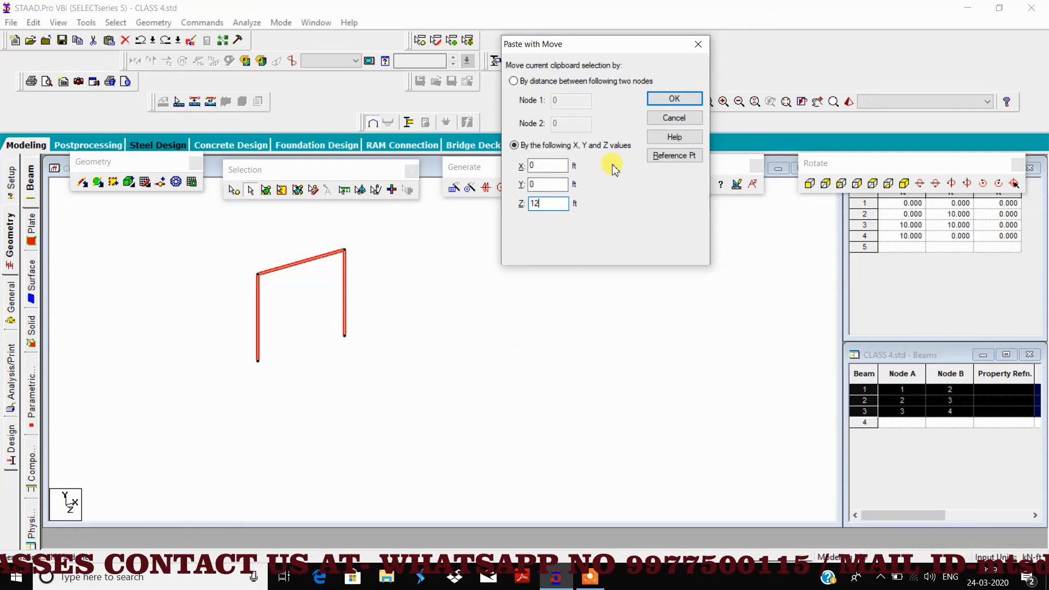
pyautogui.moveTo(566, 203); pyautogui.dragTo(532, 204)
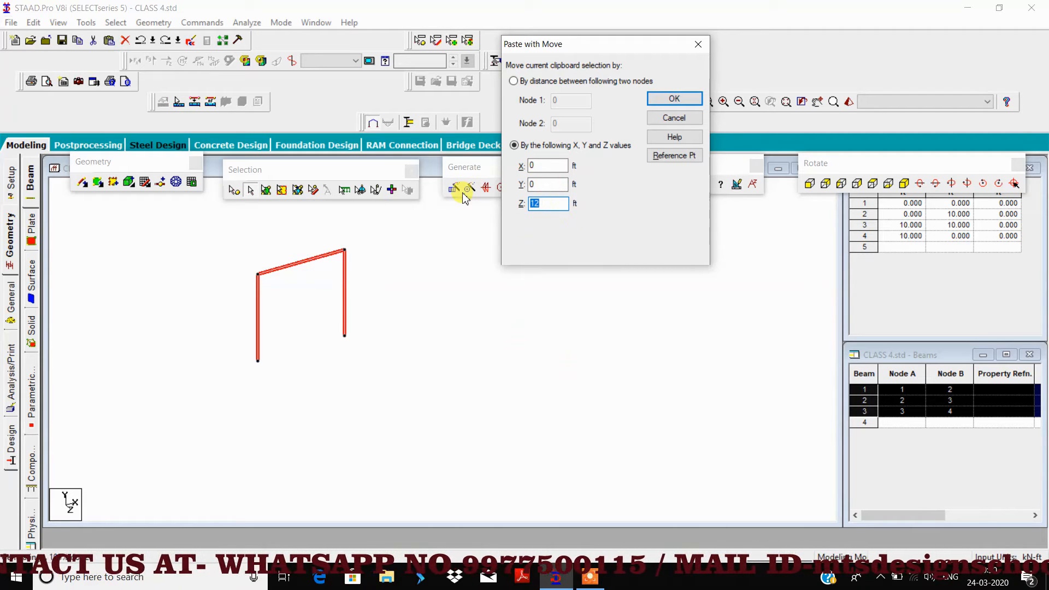
pyautogui.write('10')
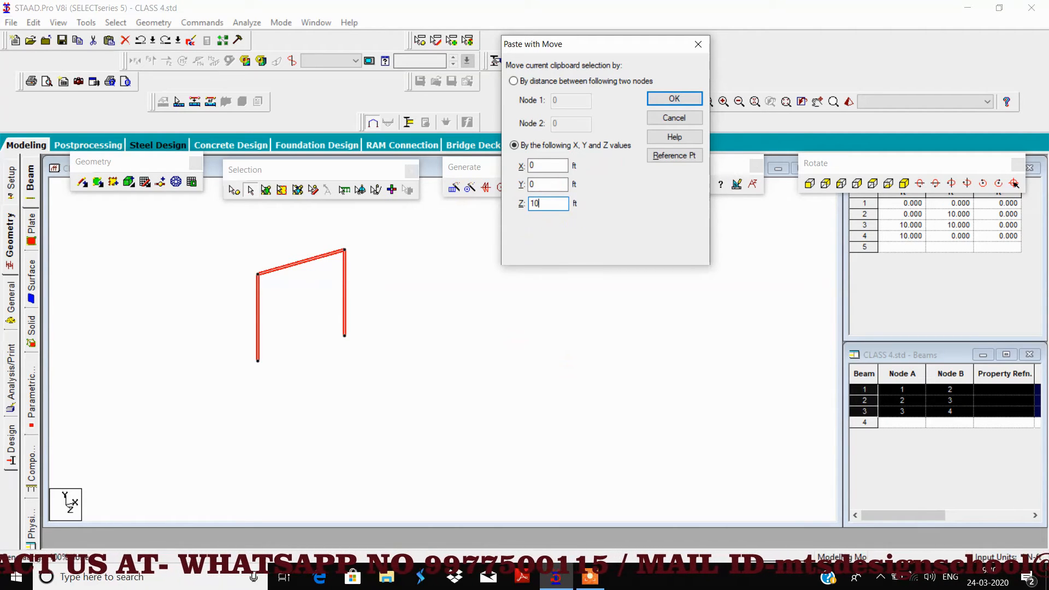
pyautogui.click(678, 99)
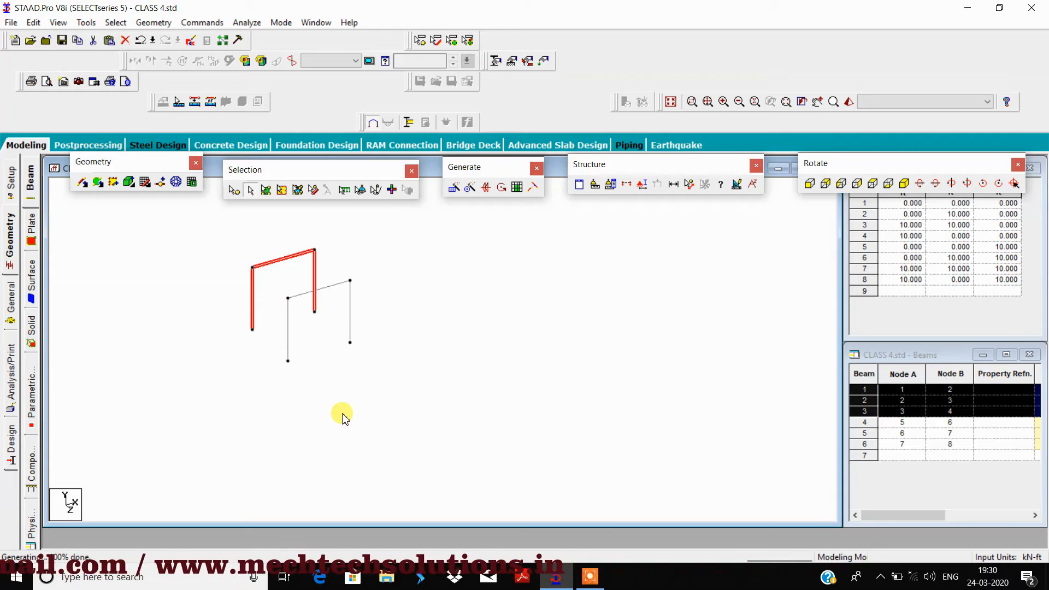
# - Paste a second copy of the portal frame at 22 ft along Z from the original
pyautogui.hotkey('ctrl', 'v')
pyautogui.moveTo(553, 178); pyautogui.dragTo(620, 136)
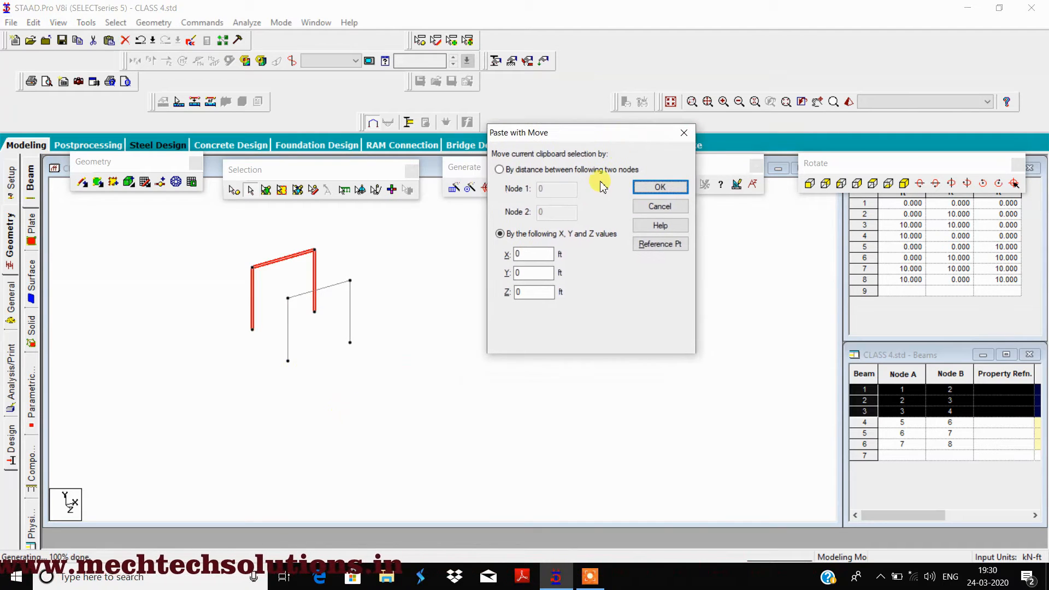
pyautogui.doubleClick(533, 291)
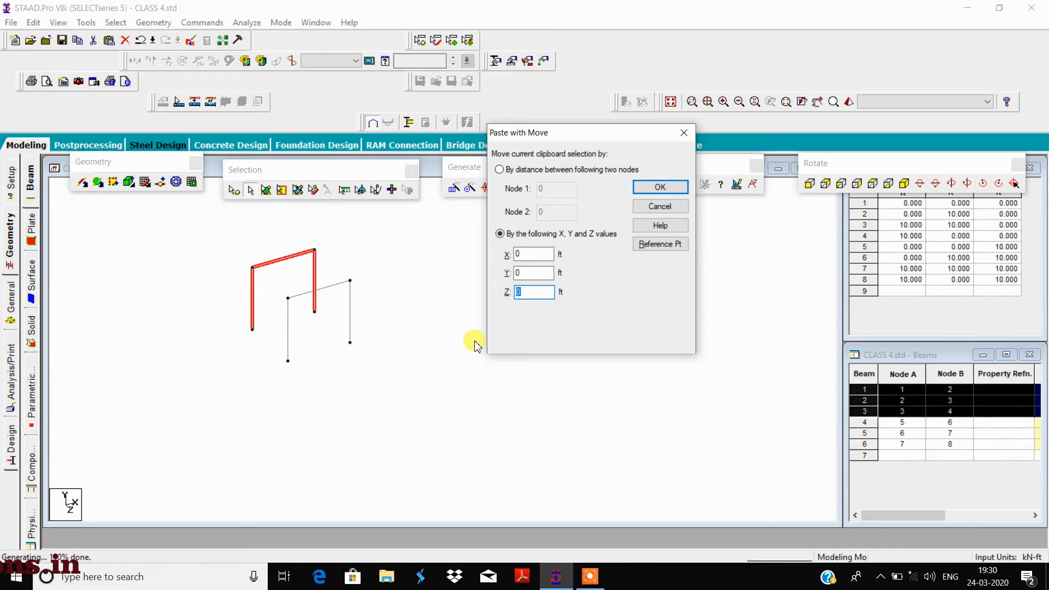
pyautogui.write('22')
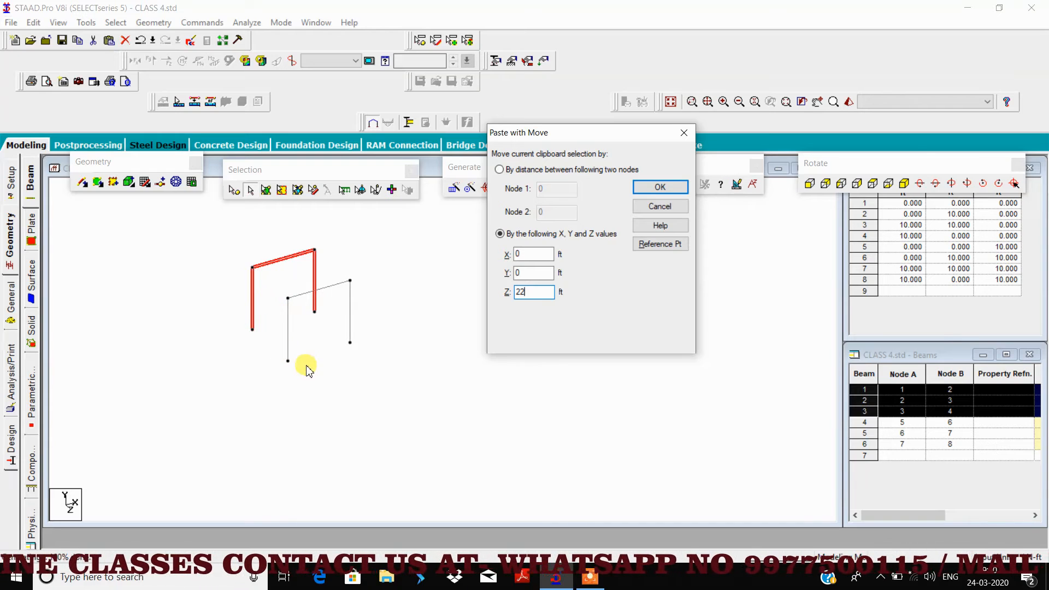
pyautogui.click(660, 187)
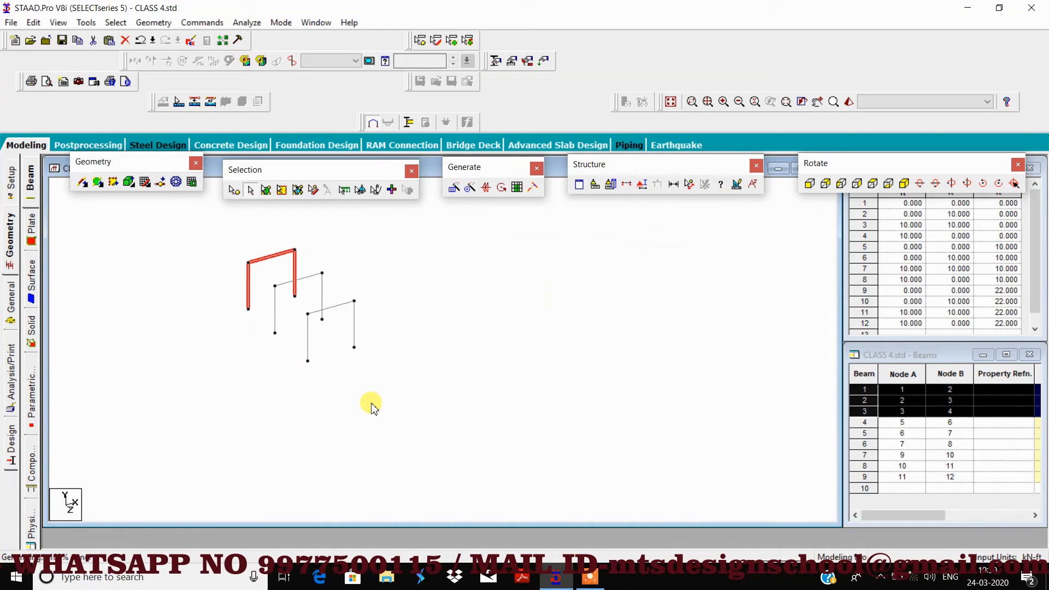
# - Paste a third copy of the portal frame at 34 ft along Z from the original
pyautogui.hotkey('ctrl', 'v')
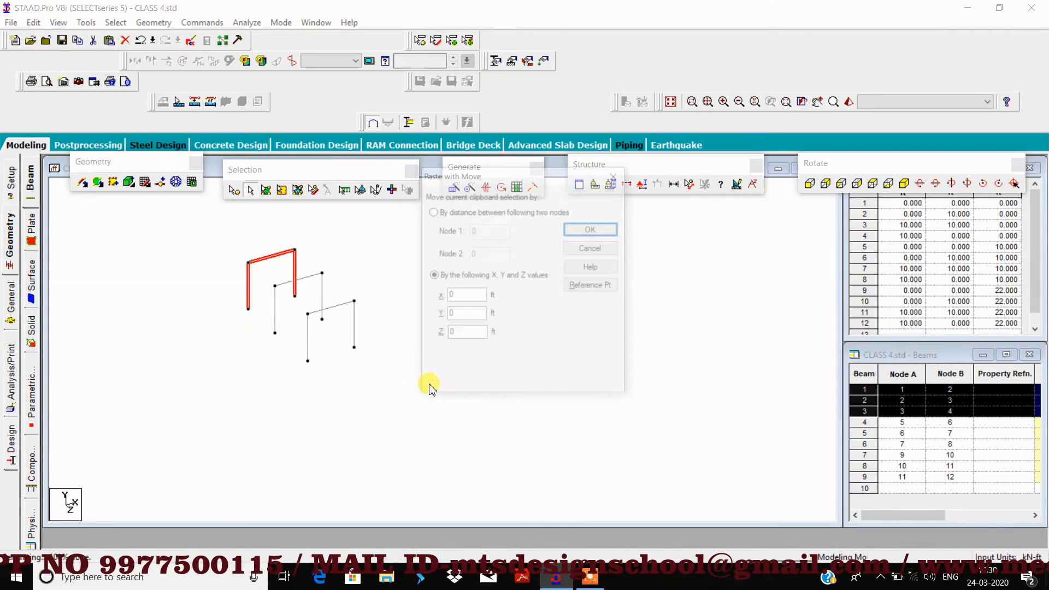
pyautogui.doubleClick(469, 334)
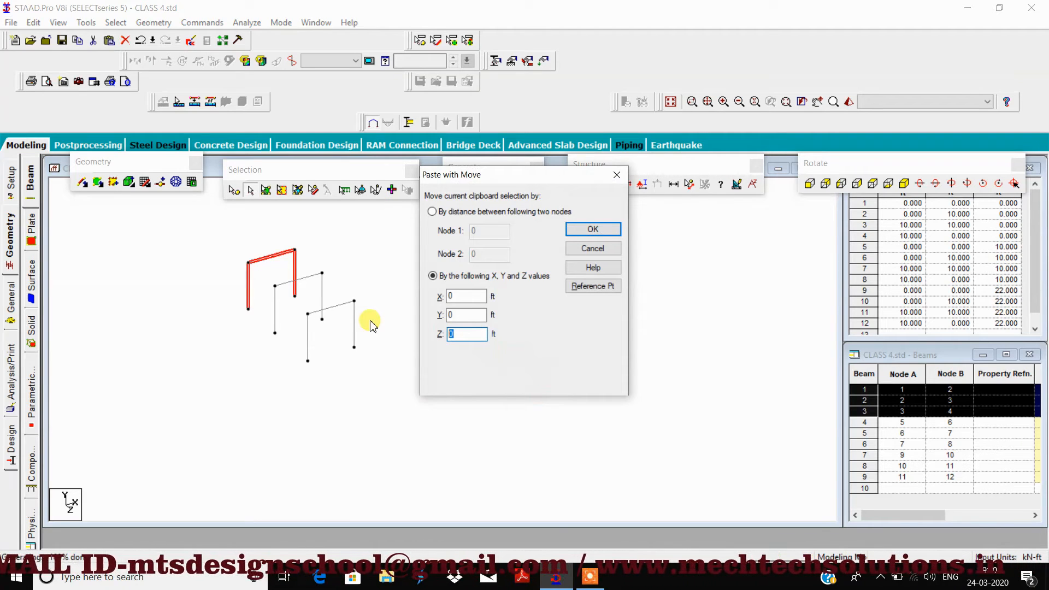
pyautogui.write('34')
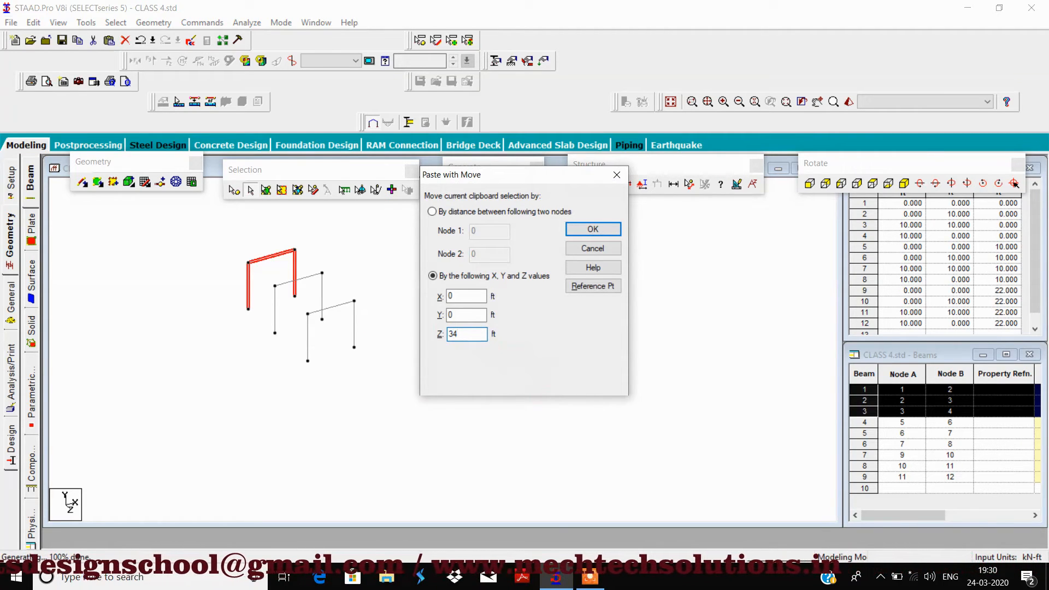
pyautogui.click(601, 229)
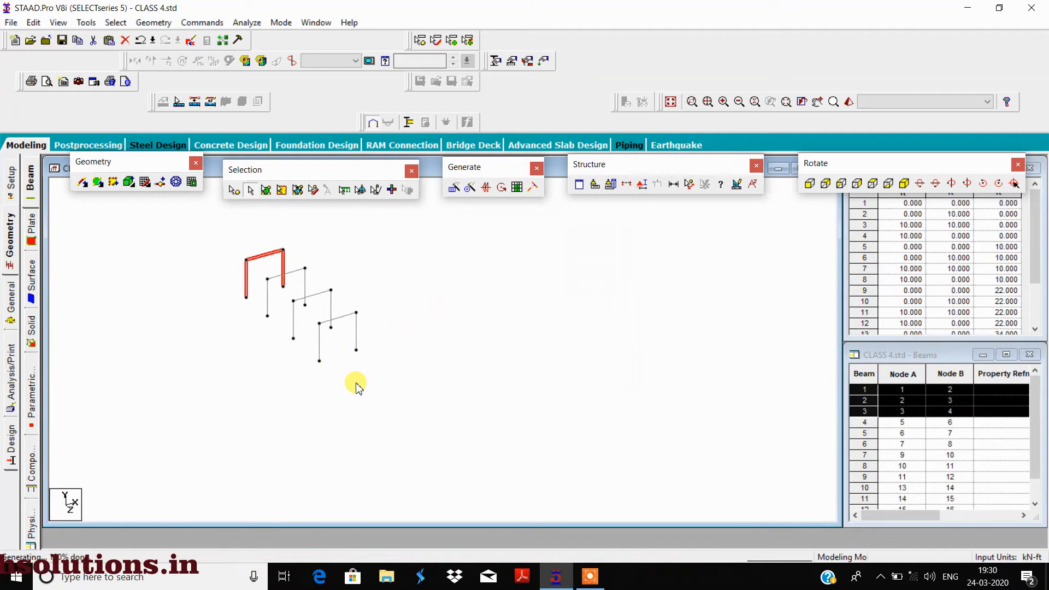
# - Paste a fourth copy of the portal frame at 40 ft along Z from the original
pyautogui.hotkey('ctrl', 'v')
pyautogui.doubleClick(467, 334)
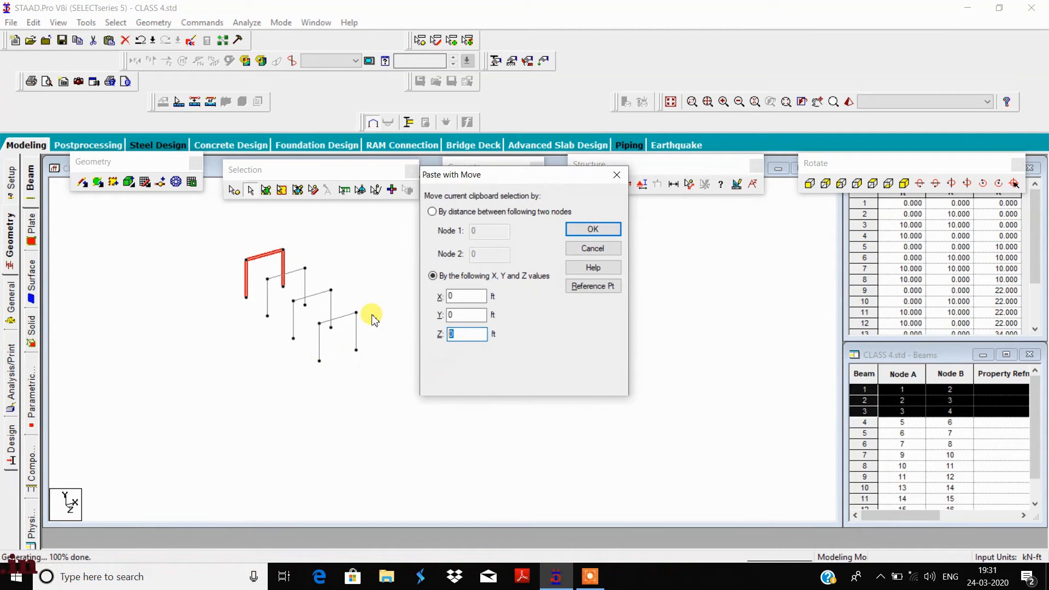
pyautogui.write('40')
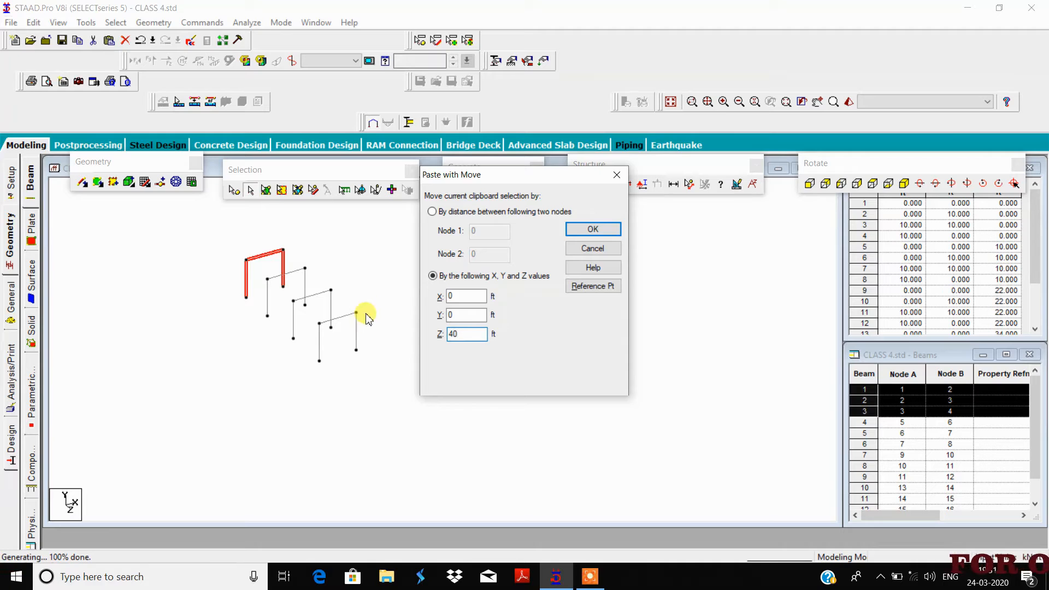
pyautogui.click(593, 229)
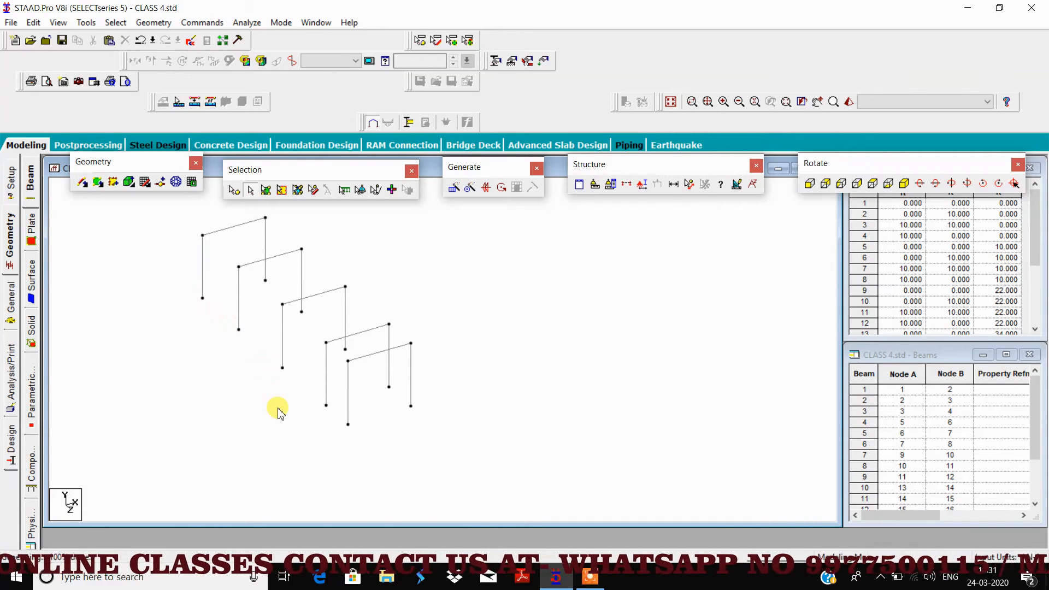
# - Add beams between the successive frames' top nodes along the X = 0 side, from the first frame to the last
pyautogui.moveTo(318, 422); pyautogui.dragTo(323, 434, button='middle')
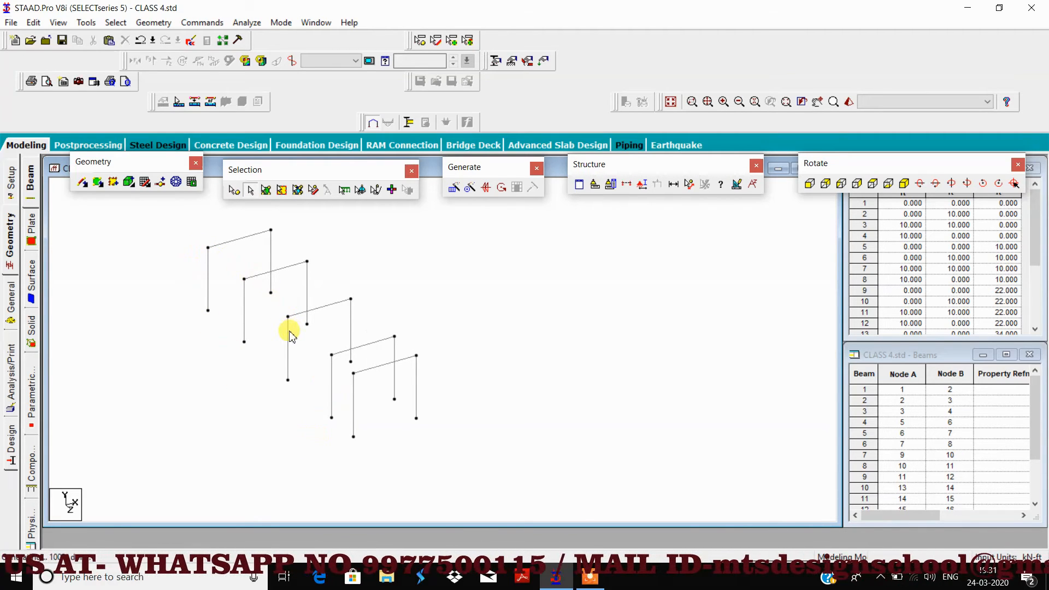
pyautogui.click(81, 183)
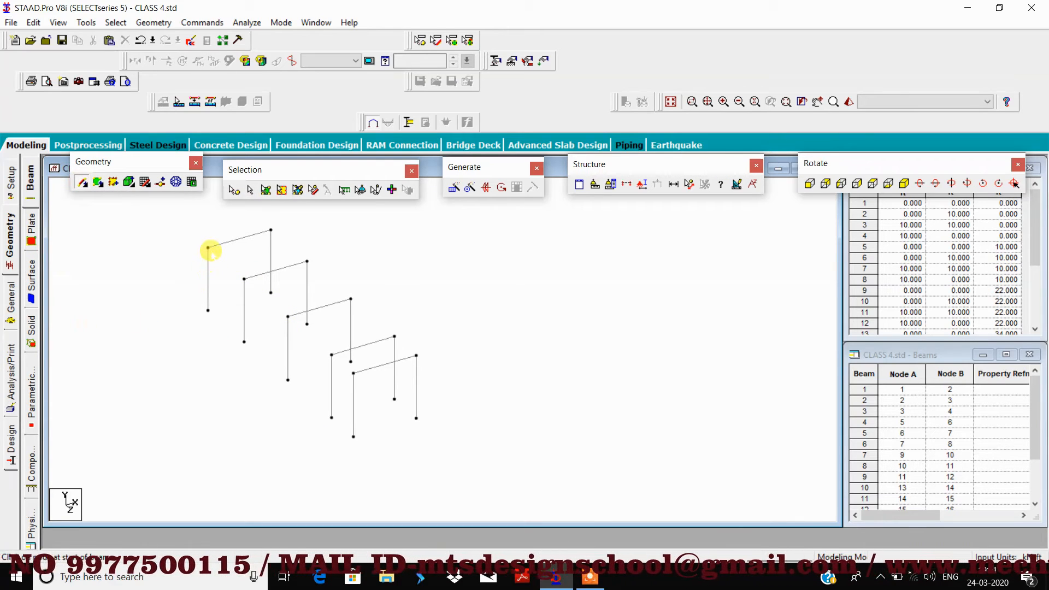
pyautogui.click(208, 248)
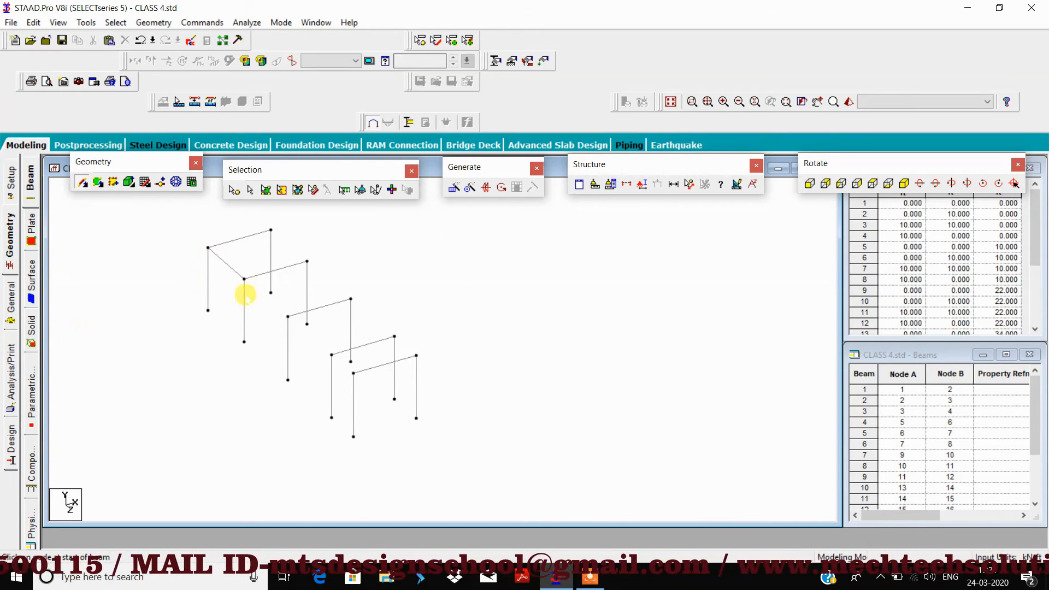
pyautogui.click(244, 280)
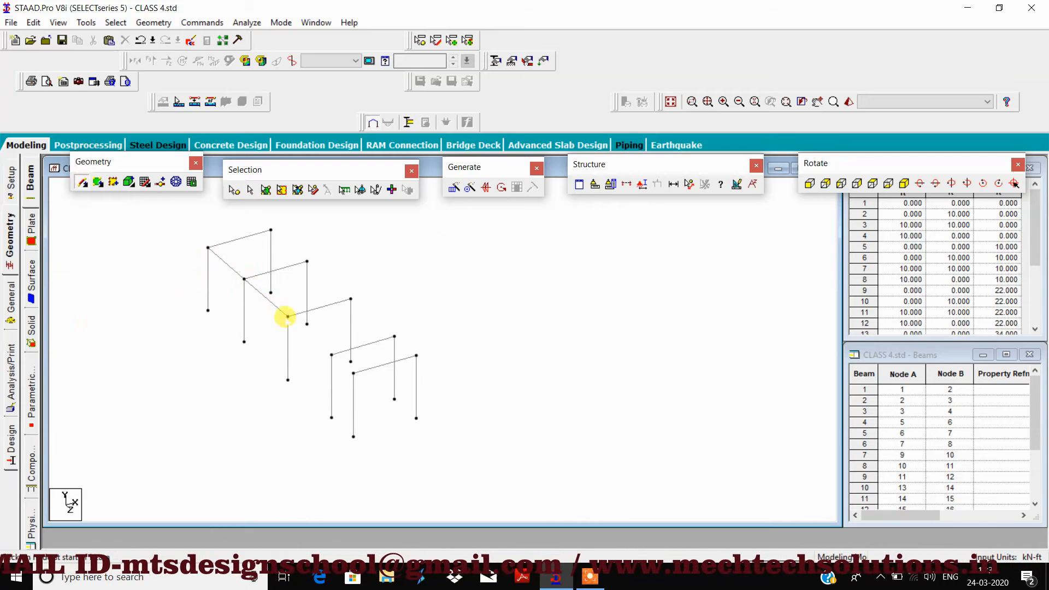
pyautogui.click(332, 354)
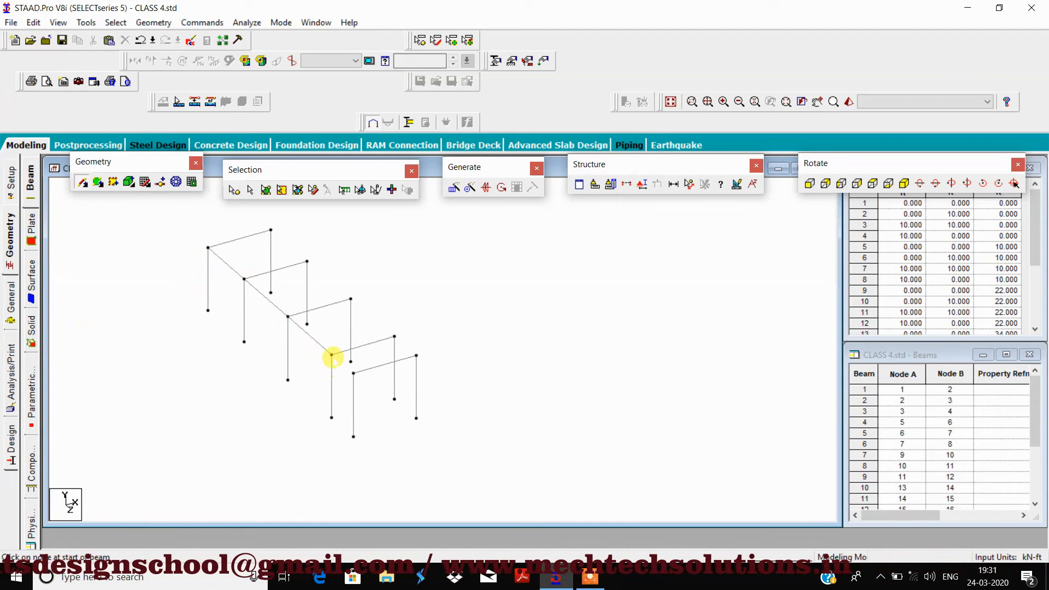
pyautogui.click(354, 373)
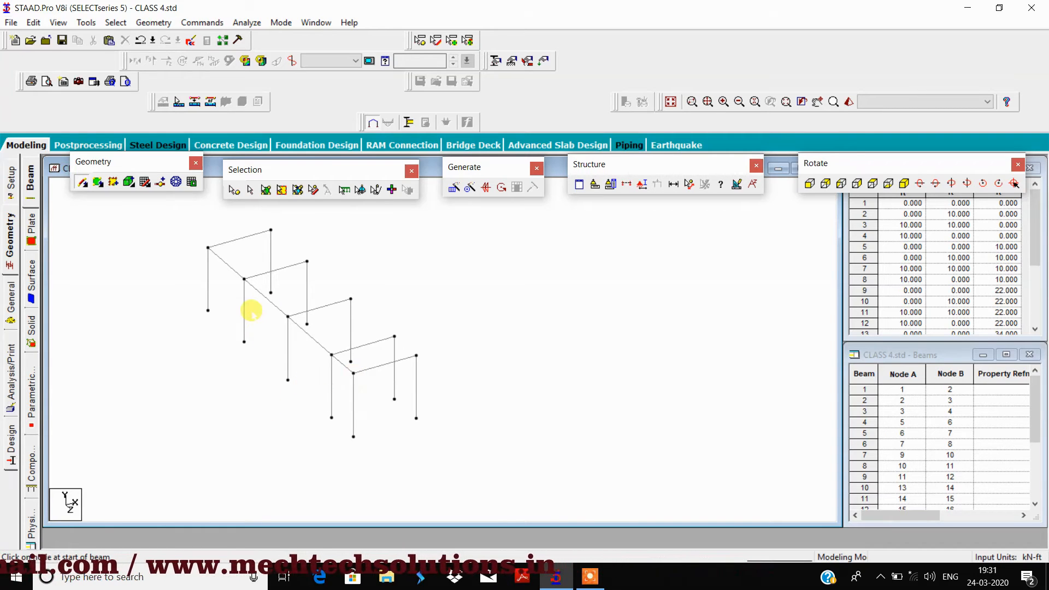
# - Draw one continuous beam along the X = 10 ft side, from the first frame's top node to the last frame's, and end beam drawing
pyautogui.moveTo(338, 270); pyautogui.dragTo(311, 298, button='middle')
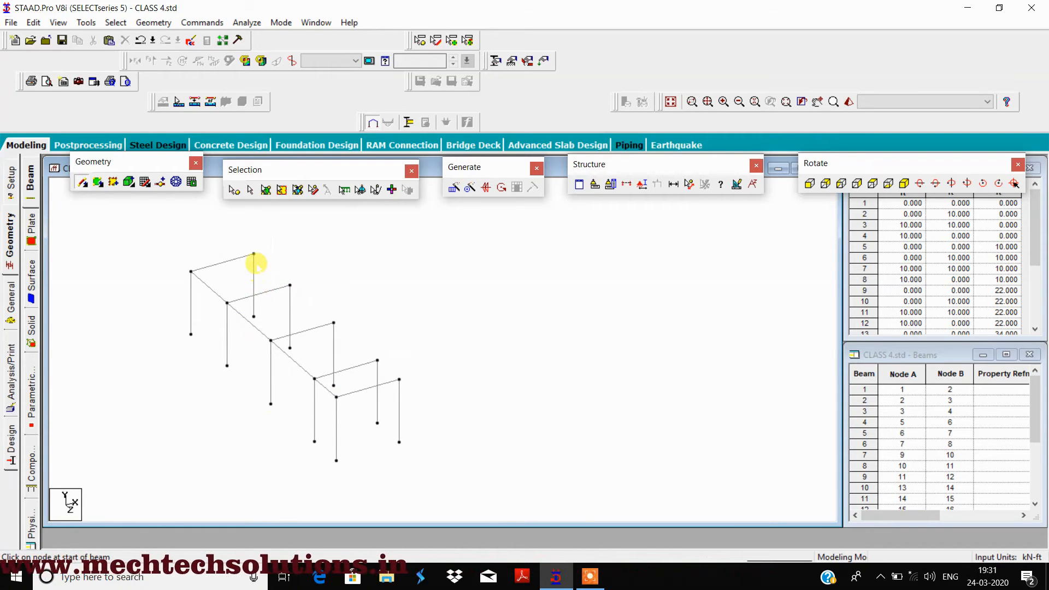
pyautogui.moveTo(254, 253); pyautogui.dragTo(401, 380)
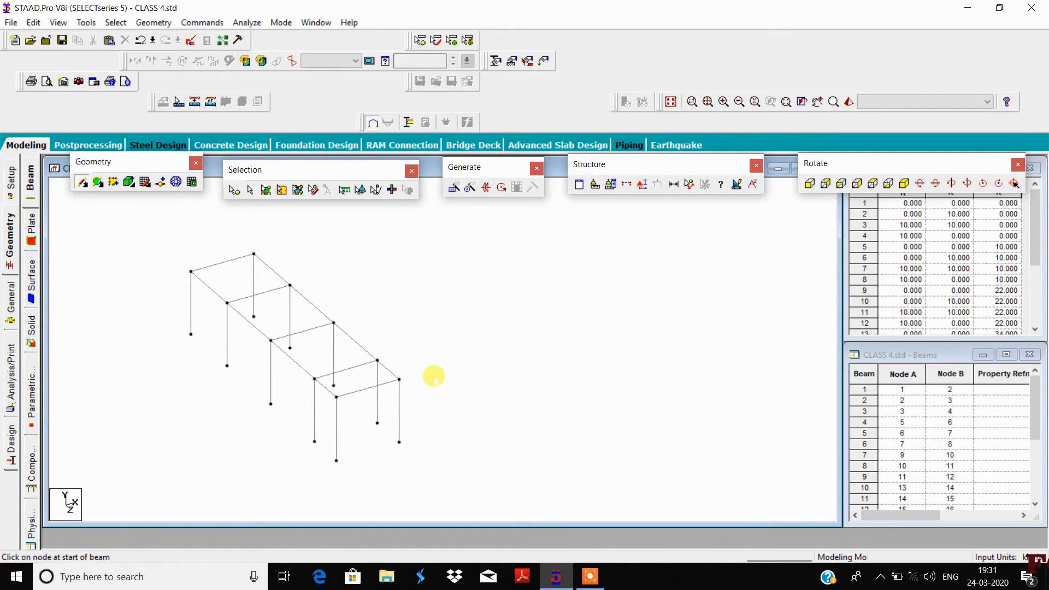
pyautogui.press('Escape')
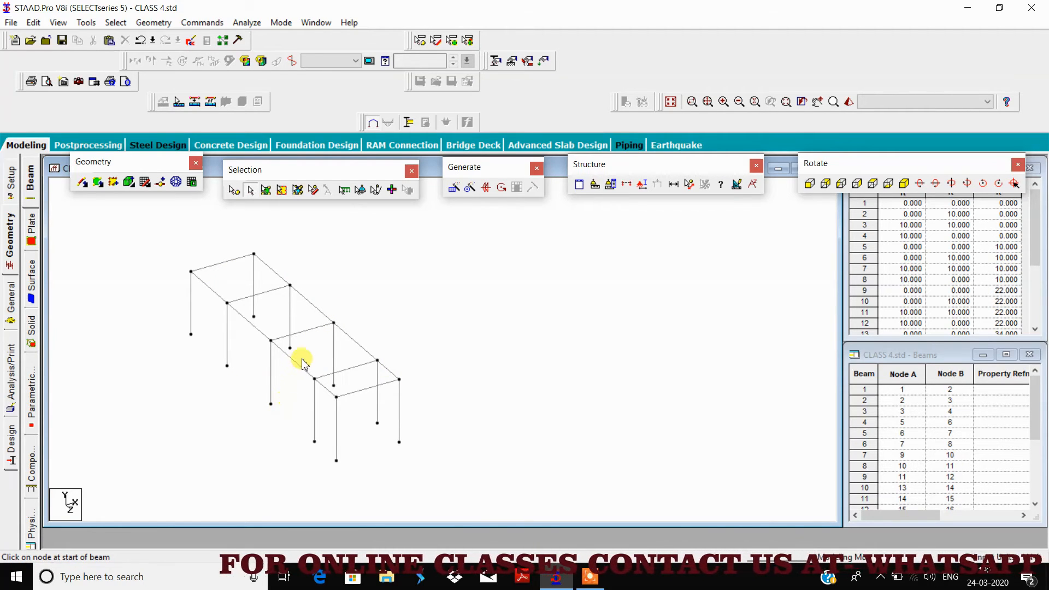
# - Examine the continuous top beam and the columns beneath it by selecting them in turn, and clear the selection
pyautogui.click(313, 309)
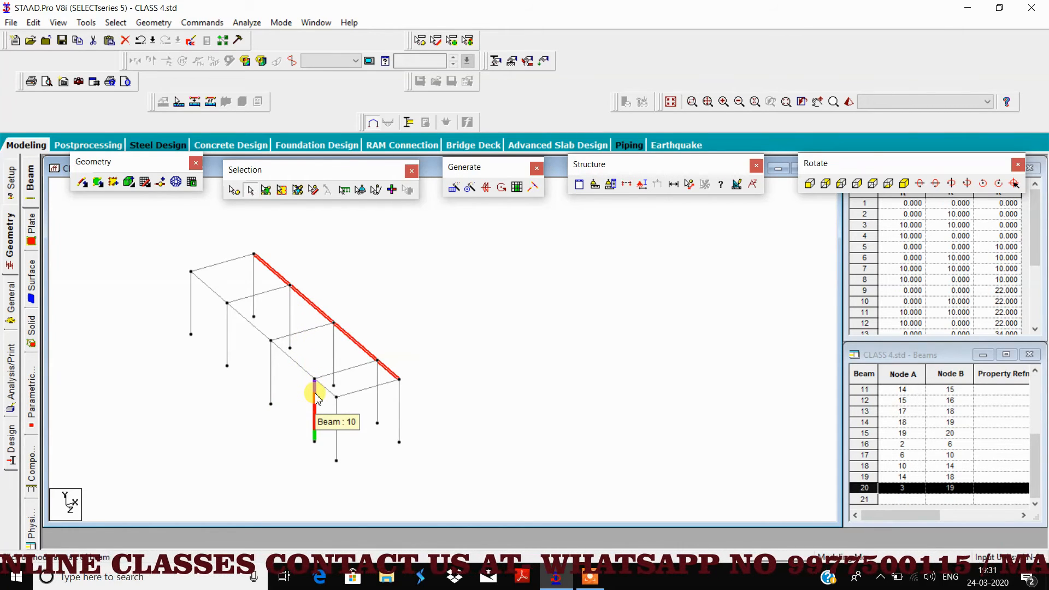
pyautogui.click(371, 291)
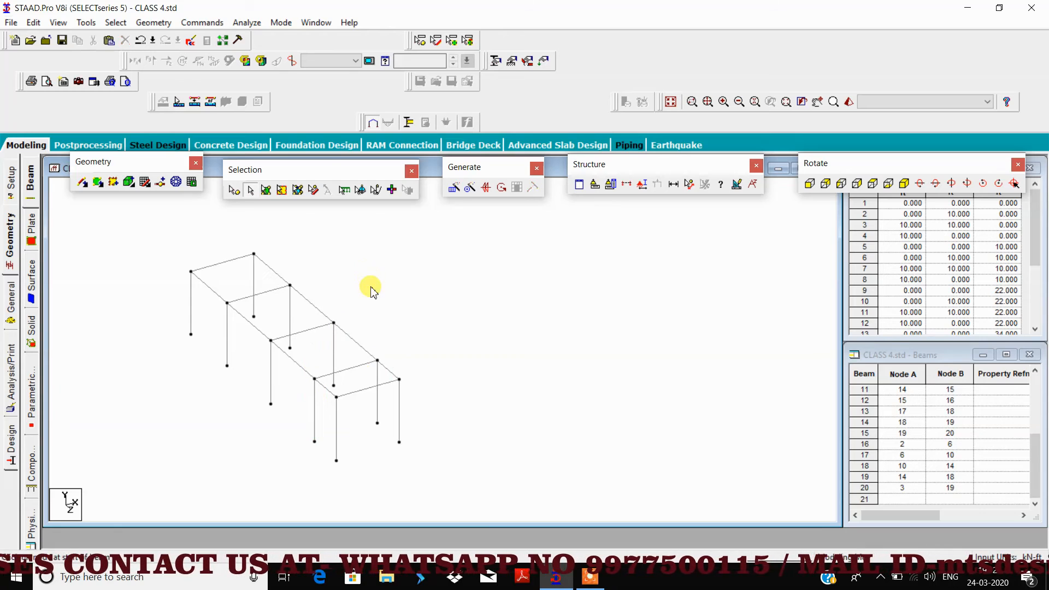
pyautogui.click(316, 308)
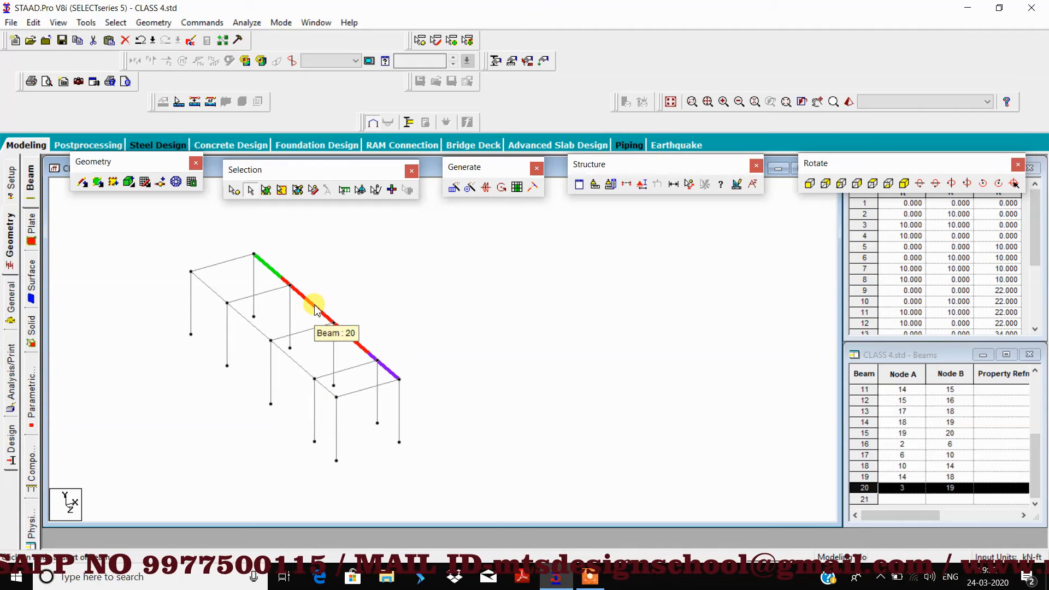
pyautogui.click(253, 277)
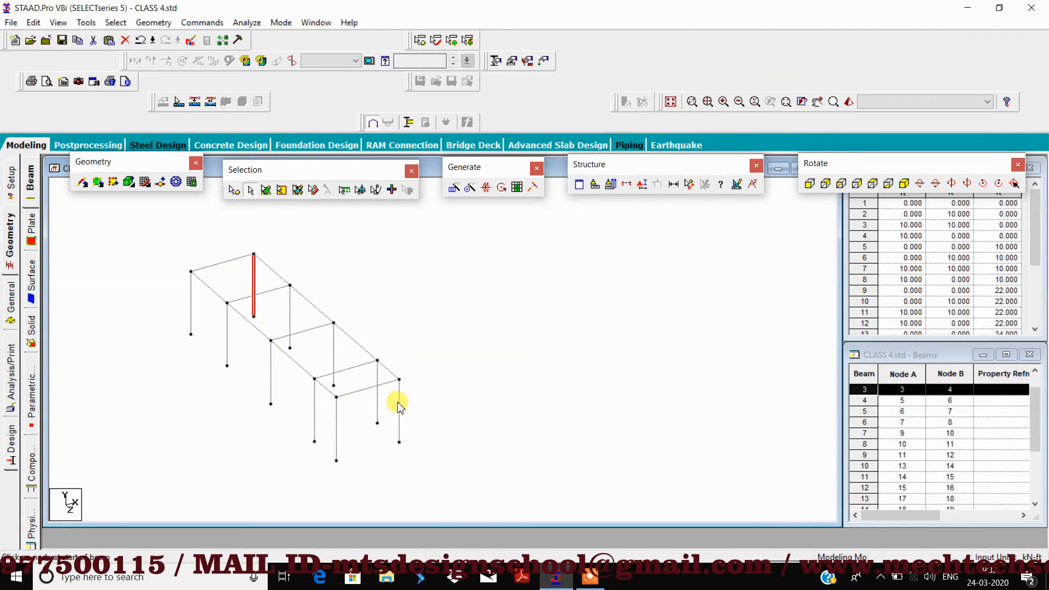
pyautogui.click(401, 428)
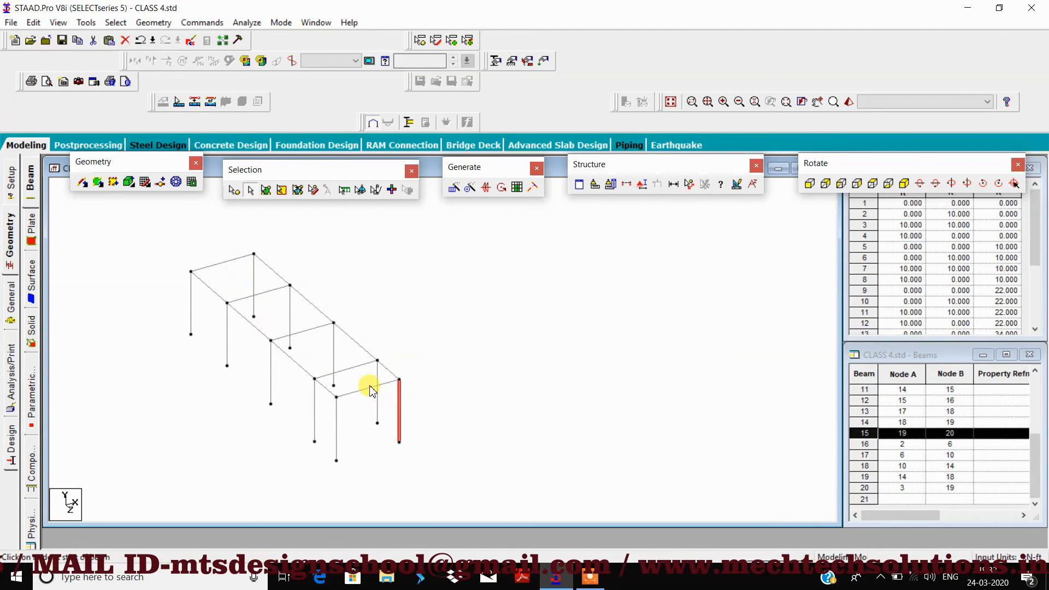
pyautogui.click(375, 402)
pyautogui.click(338, 360)
pyautogui.click(336, 354)
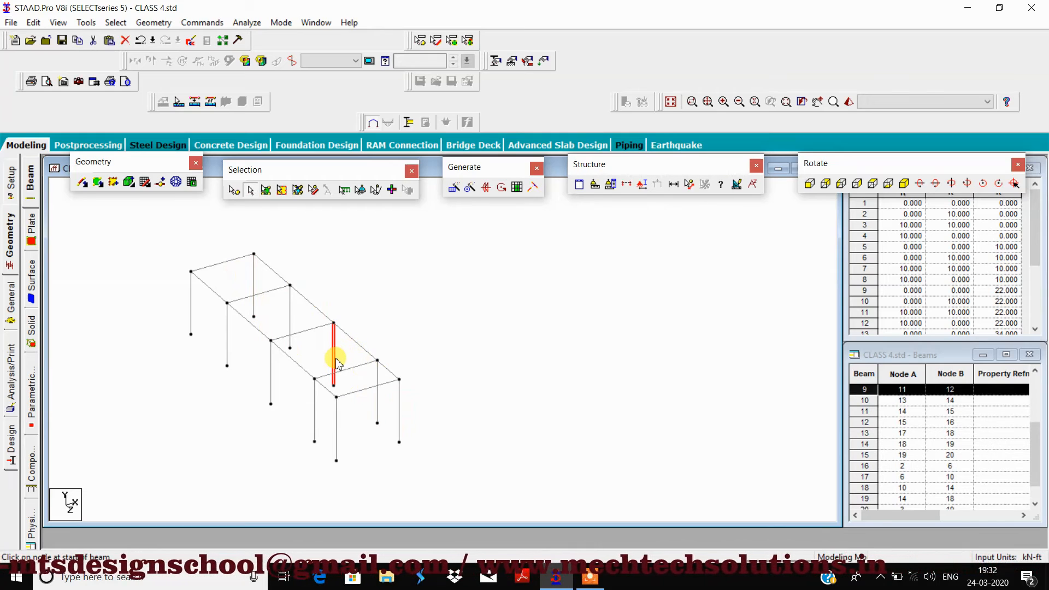
pyautogui.click(350, 342)
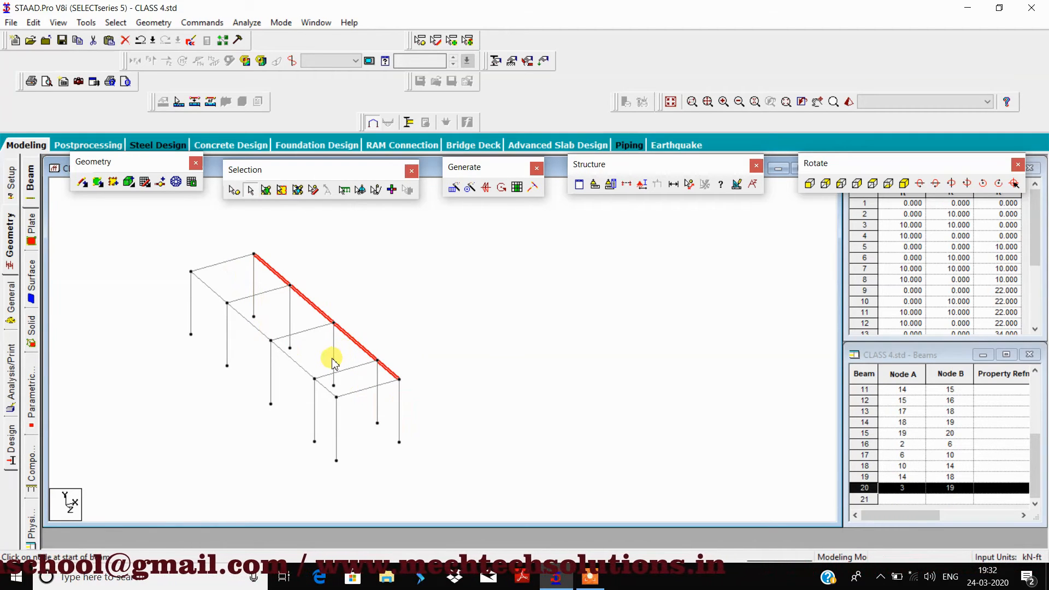
pyautogui.click(355, 353)
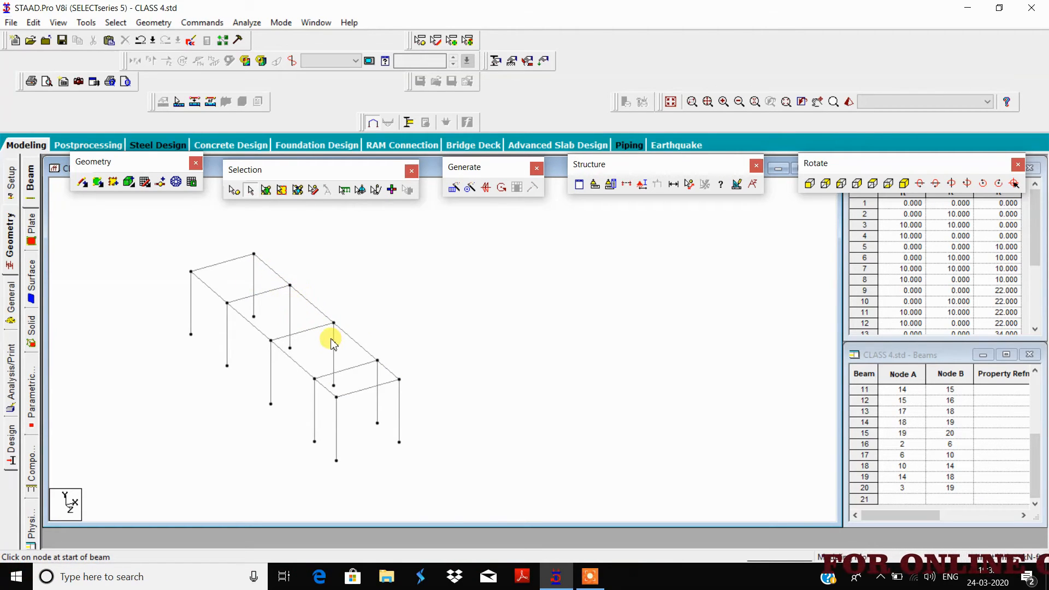
pyautogui.click(306, 300)
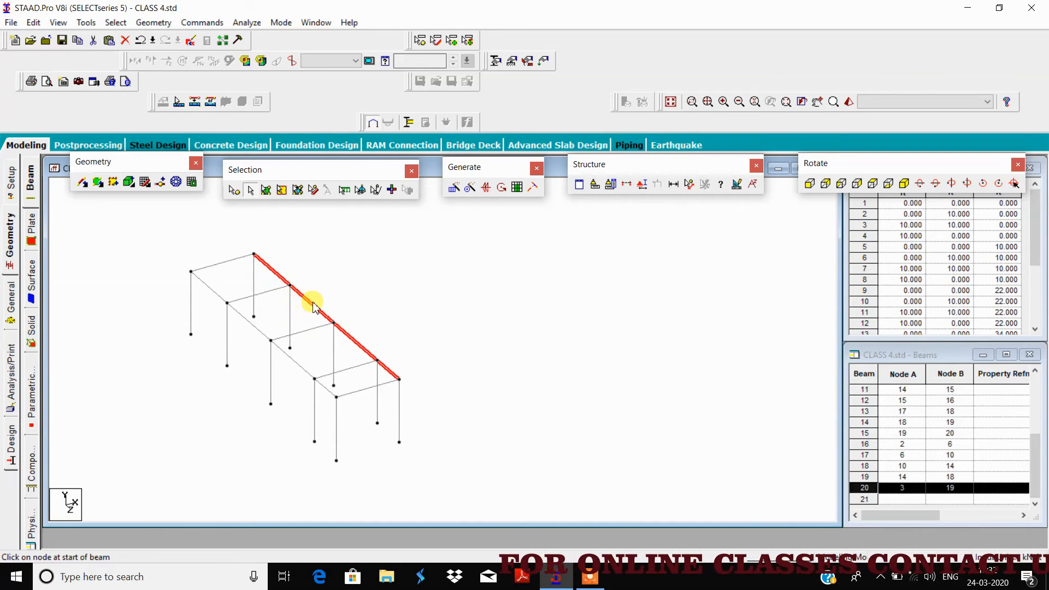
pyautogui.click(242, 264)
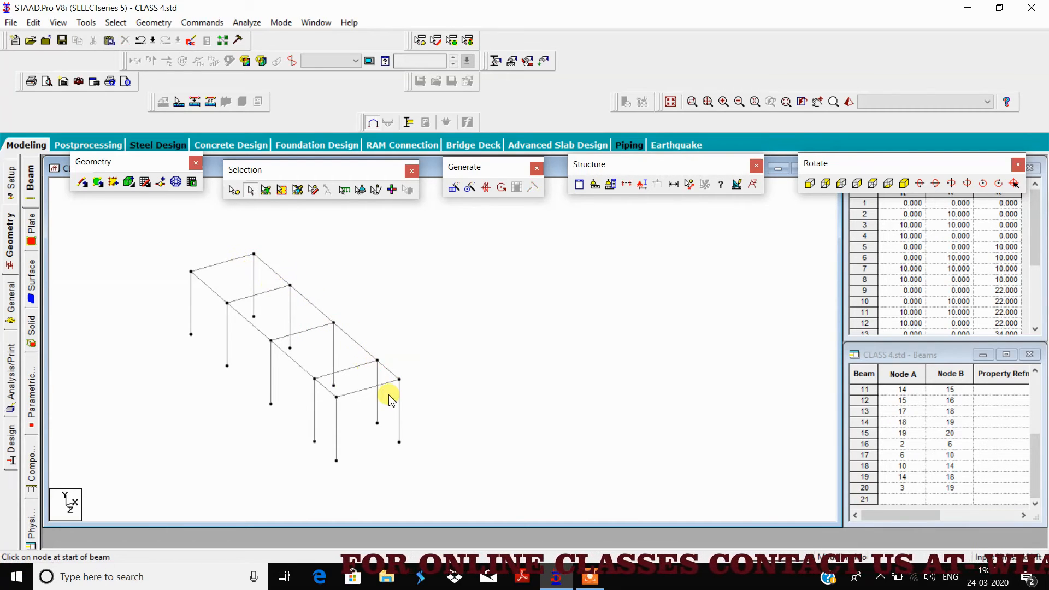
pyautogui.click(398, 422)
pyautogui.click(387, 312)
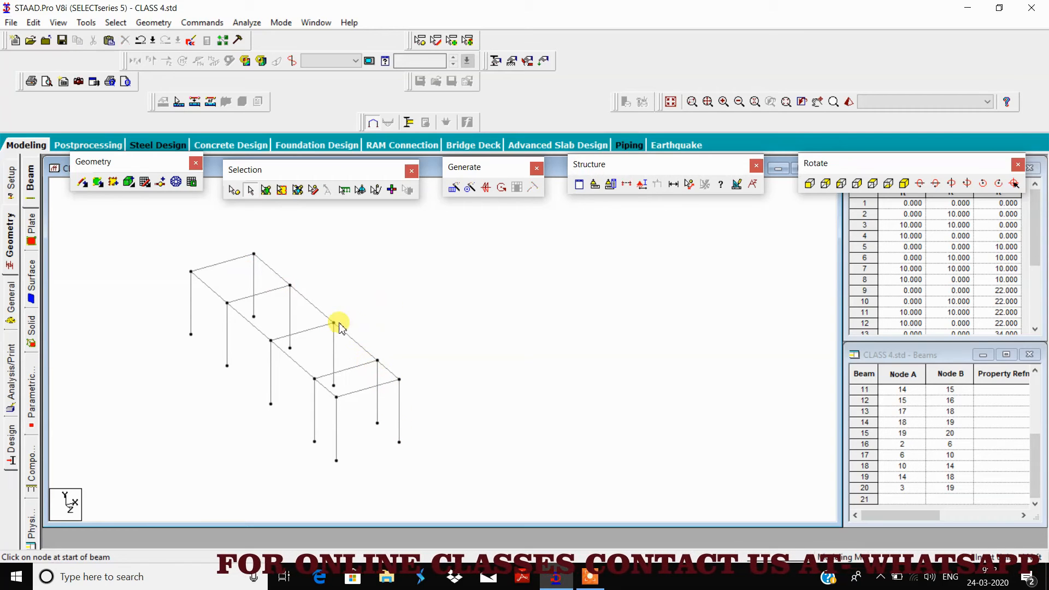
pyautogui.click(312, 306)
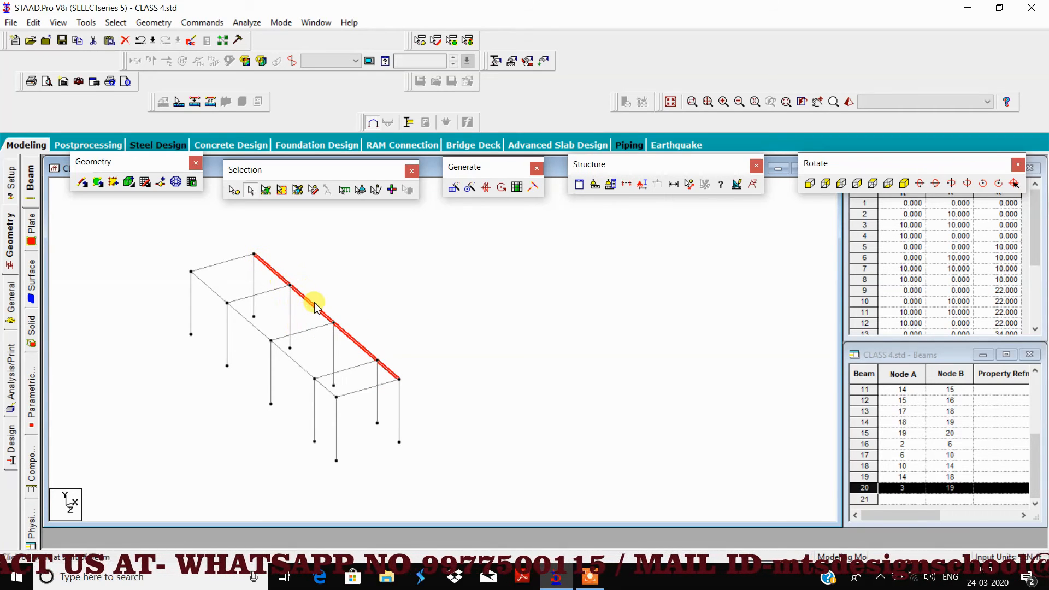
pyautogui.click(366, 299)
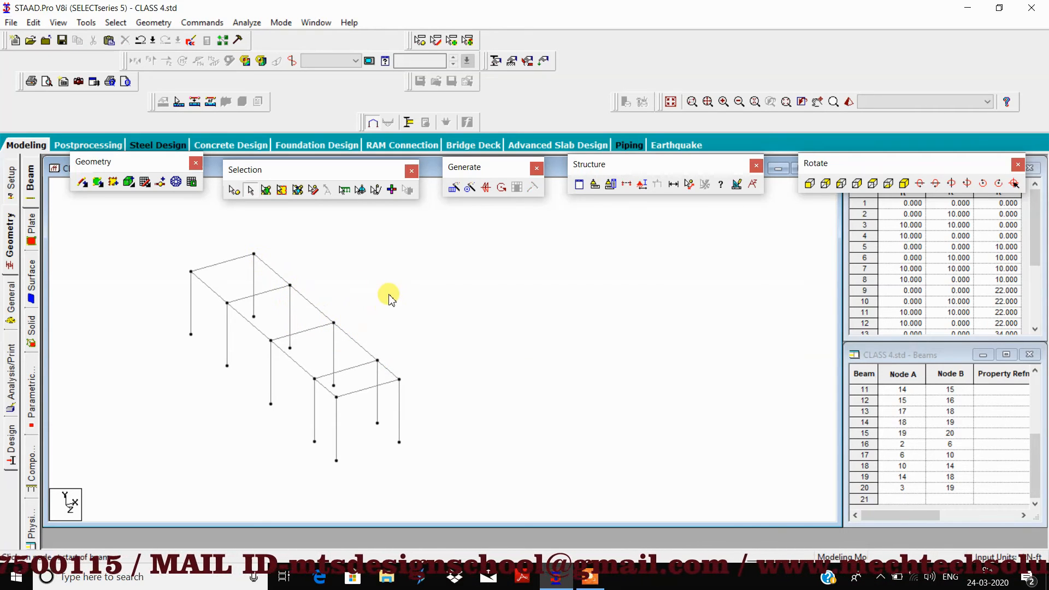
# - Break the continuous top beam at the top nodes of the three intermediate frames with Break Beams at Selected Nodes
pyautogui.click(235, 191)
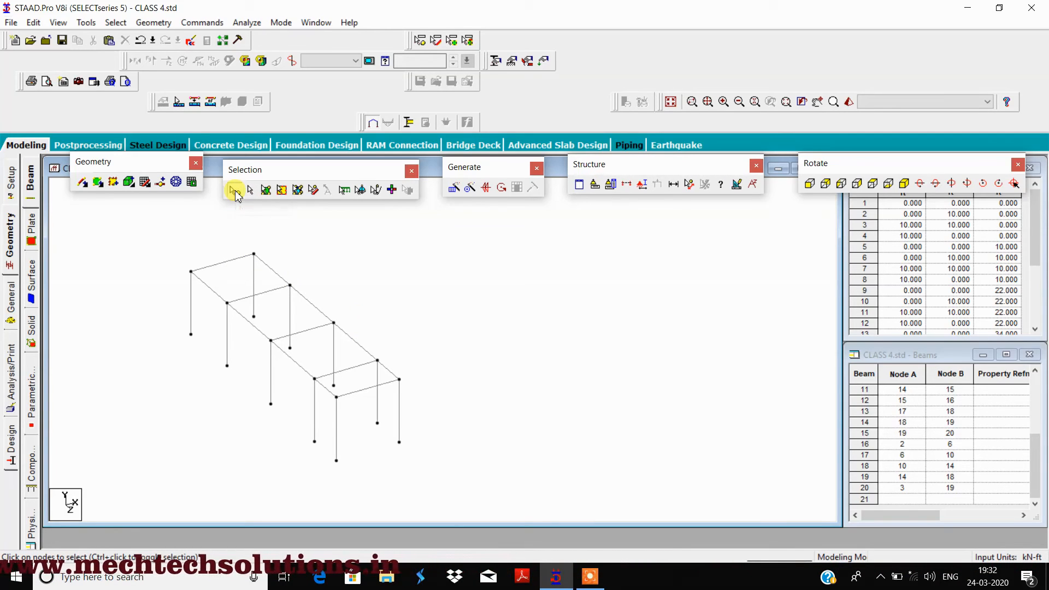
pyautogui.click(290, 286)
pyautogui.keyDown('ctrl'); pyautogui.click(334, 323); pyautogui.keyUp('ctrl')
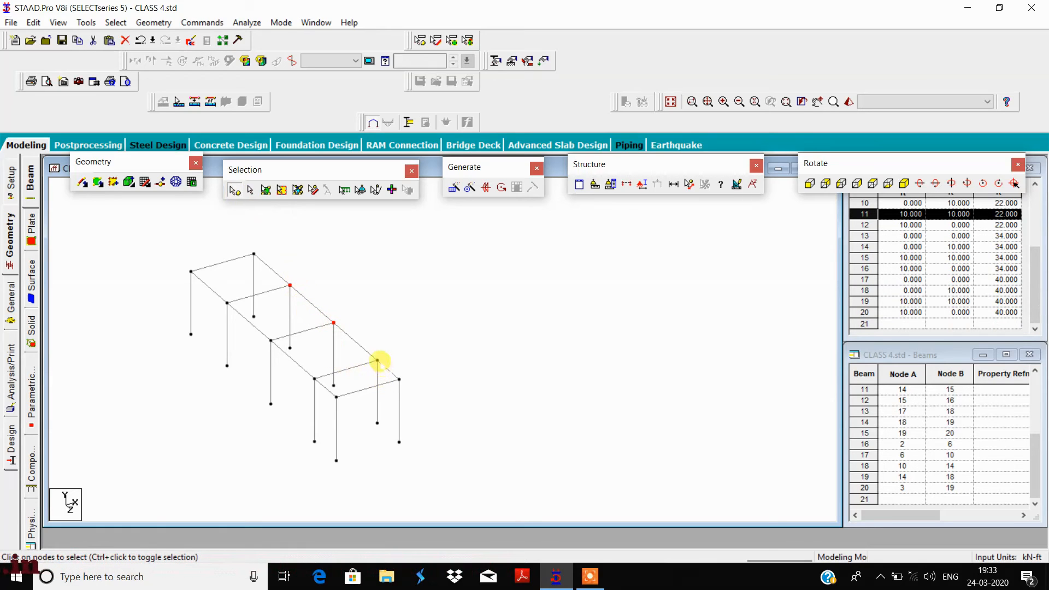
pyautogui.keyDown('ctrl'); pyautogui.click(377, 361); pyautogui.keyUp('ctrl')
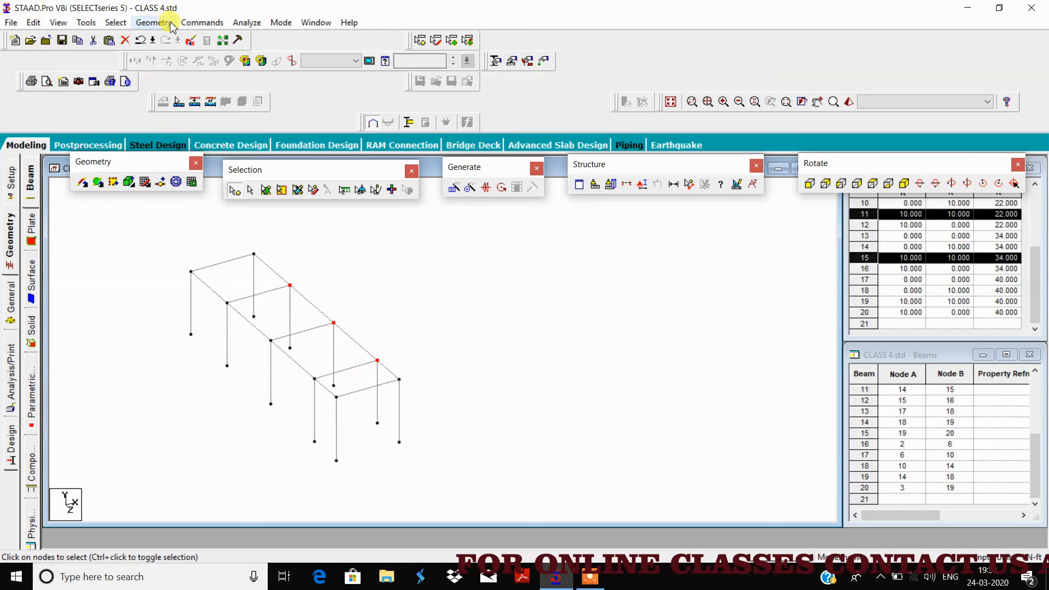
pyautogui.click(155, 25)
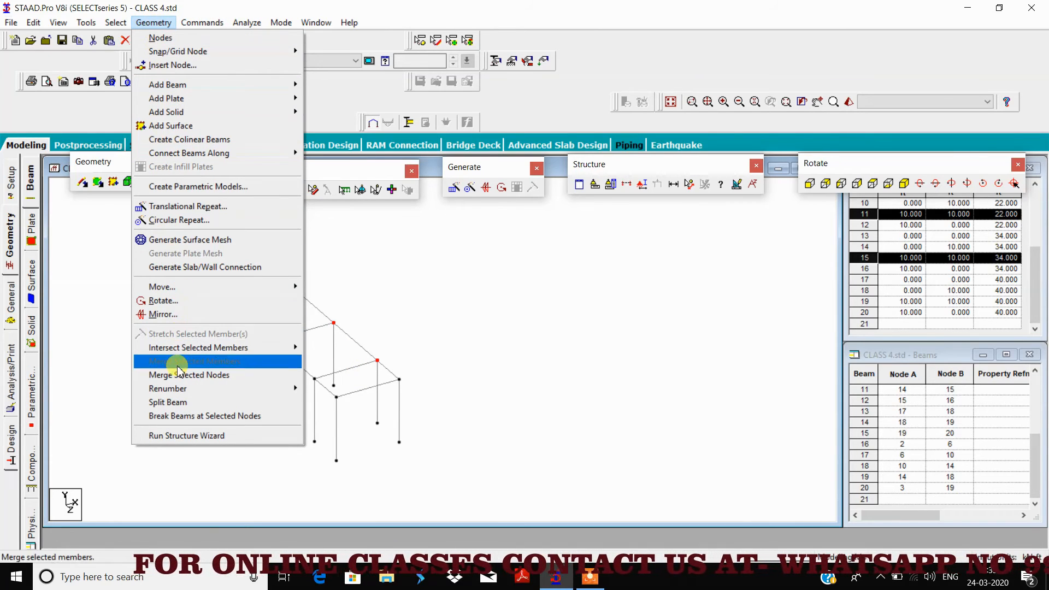
pyautogui.click(179, 425)
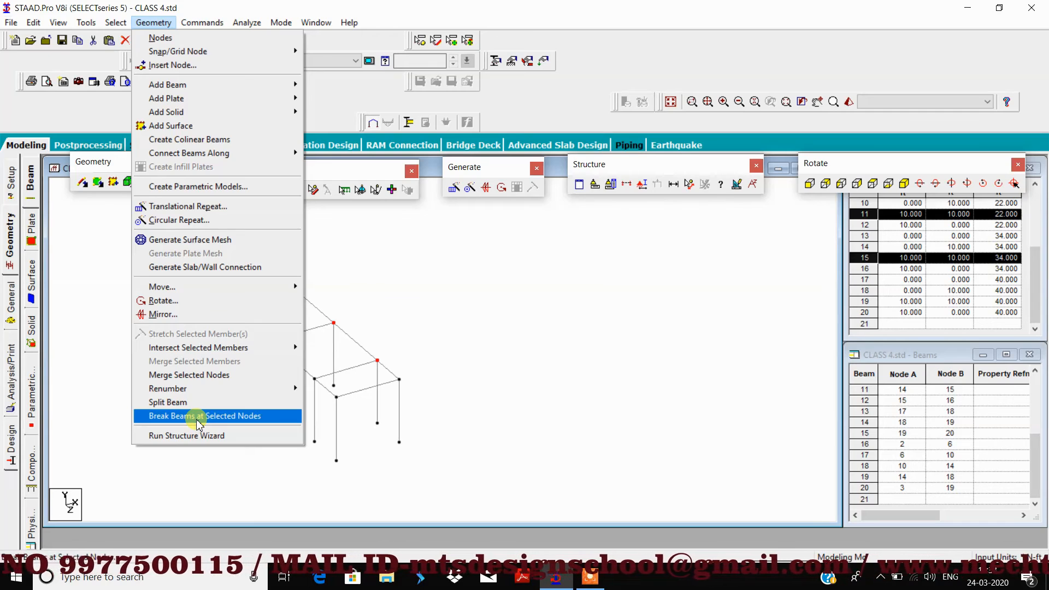
pyautogui.click(197, 418)
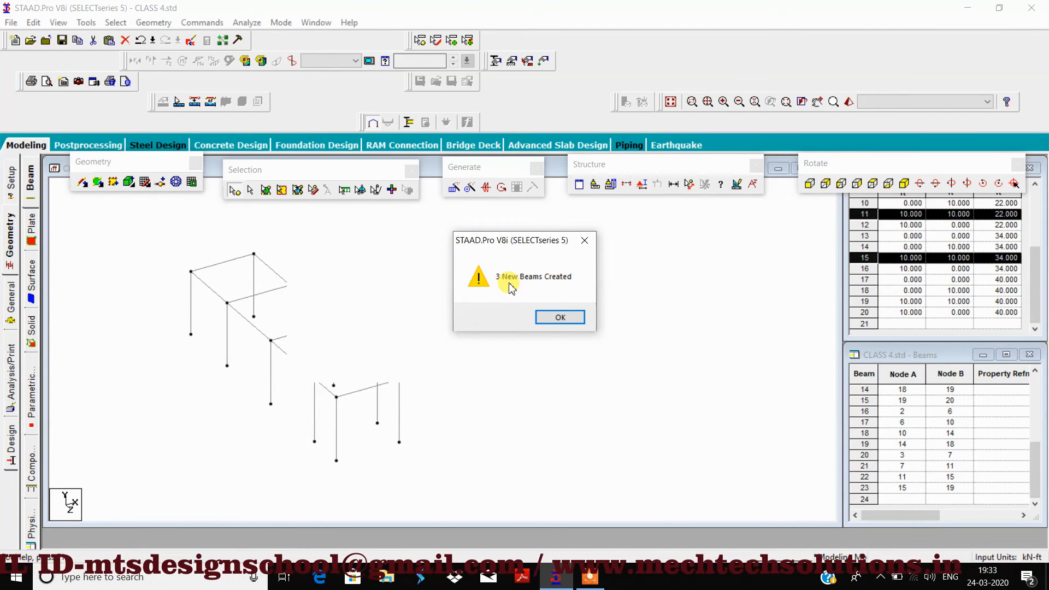
# - Finish the beam break and examine the top beam segments along the X = 10 ft side by selecting them in turn, then clear the selection
pyautogui.click(541, 317)
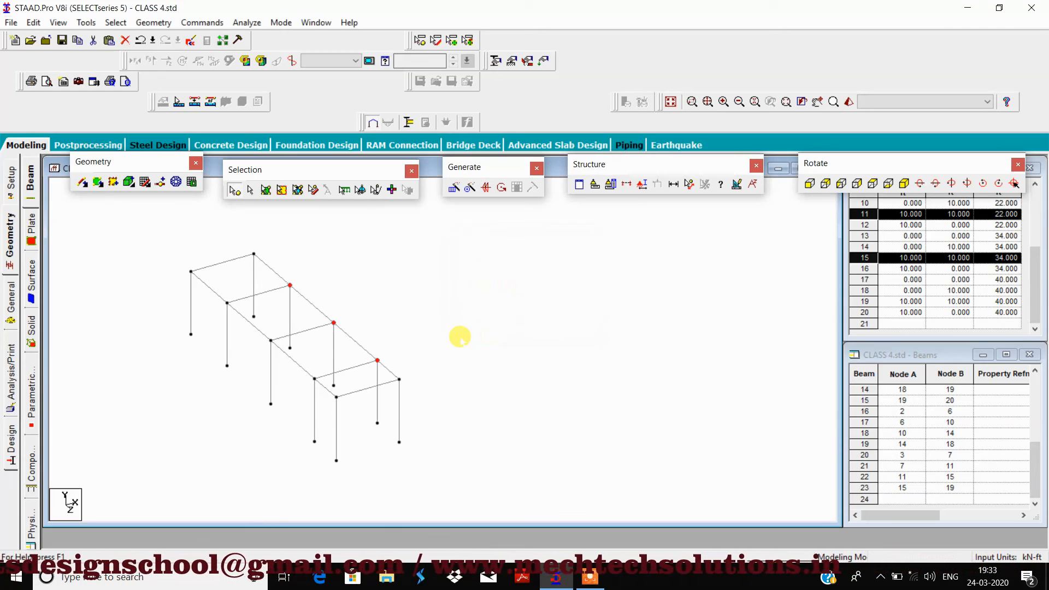
pyautogui.click(251, 191)
pyautogui.click(280, 277)
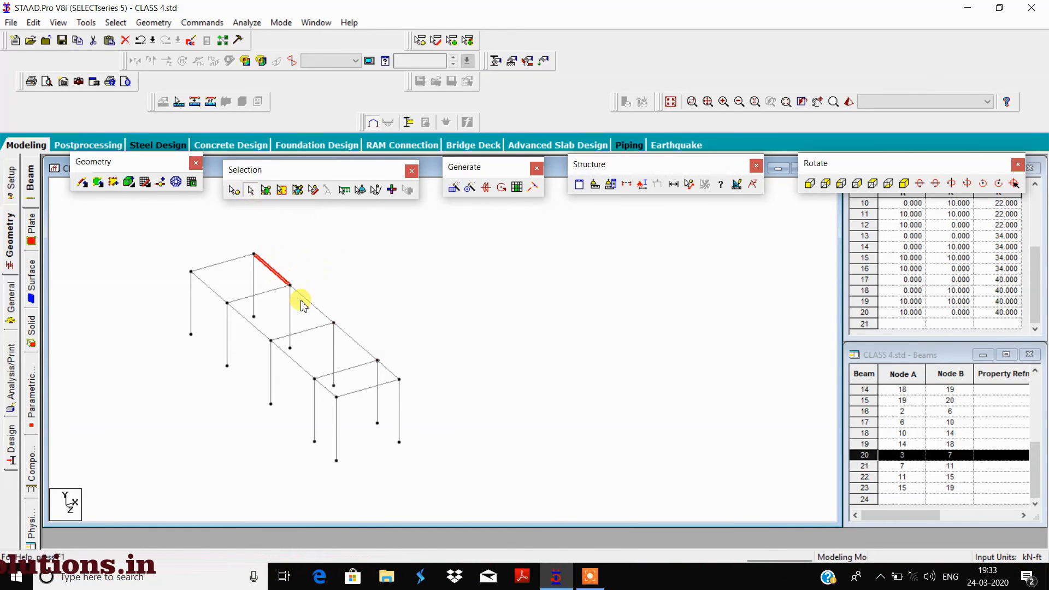
pyautogui.click(329, 326)
pyautogui.click(345, 335)
pyautogui.click(383, 368)
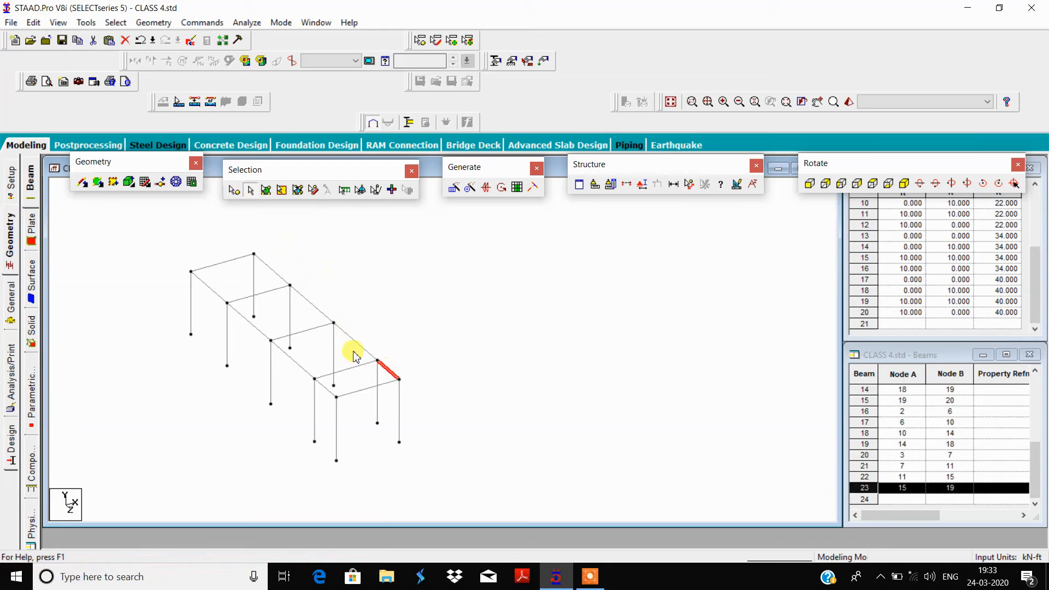
pyautogui.click(353, 339)
pyautogui.click(310, 303)
pyautogui.click(369, 288)
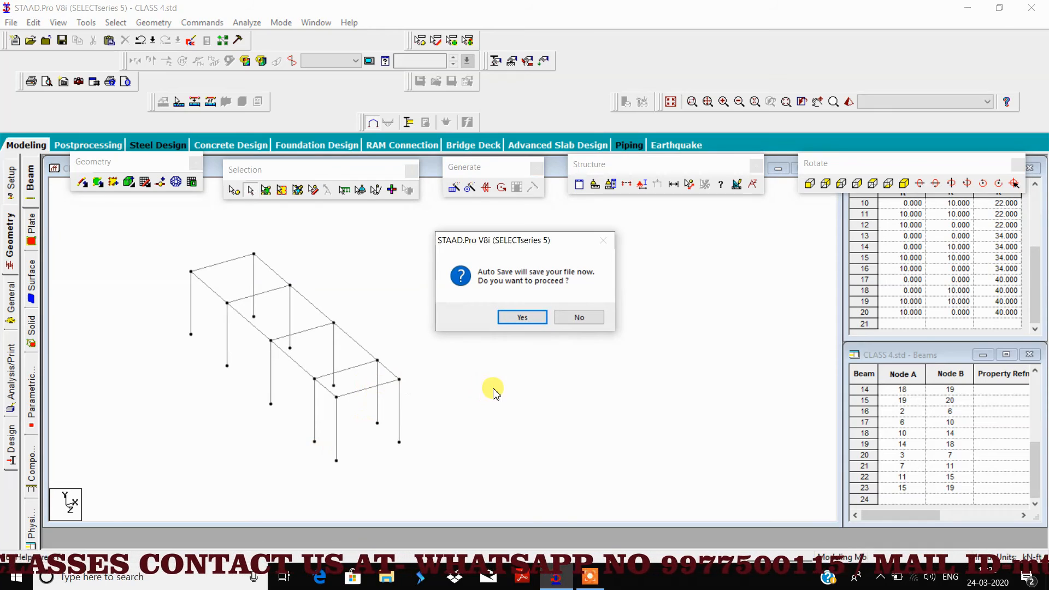
# - Decline the auto save and undo the beam breaks along the X = 10 ft side one by one, selecting the top beam to check it
pyautogui.click(574, 317)
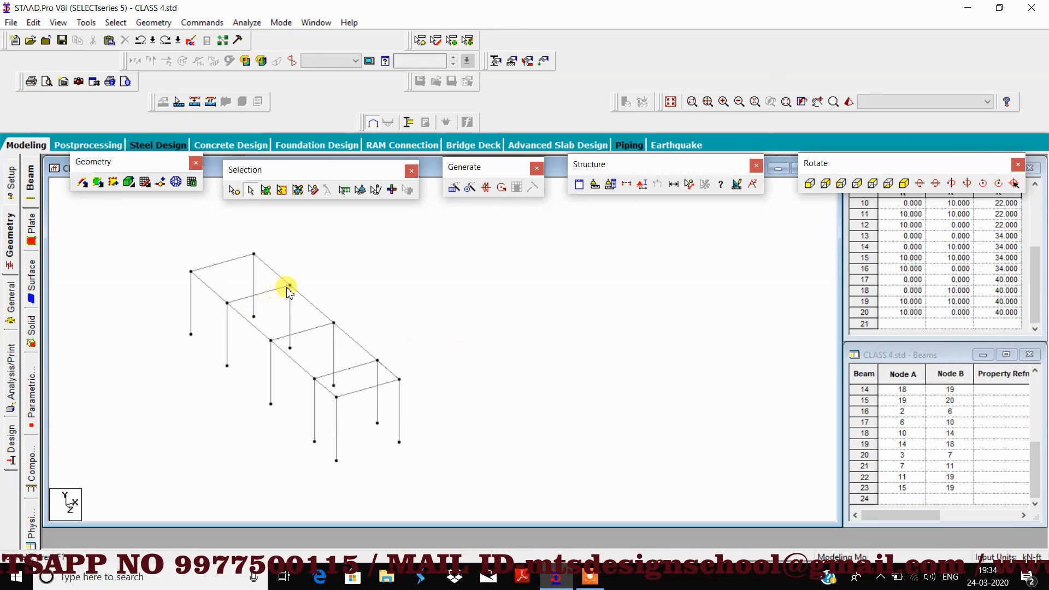
pyautogui.click(319, 309)
pyautogui.click(347, 304)
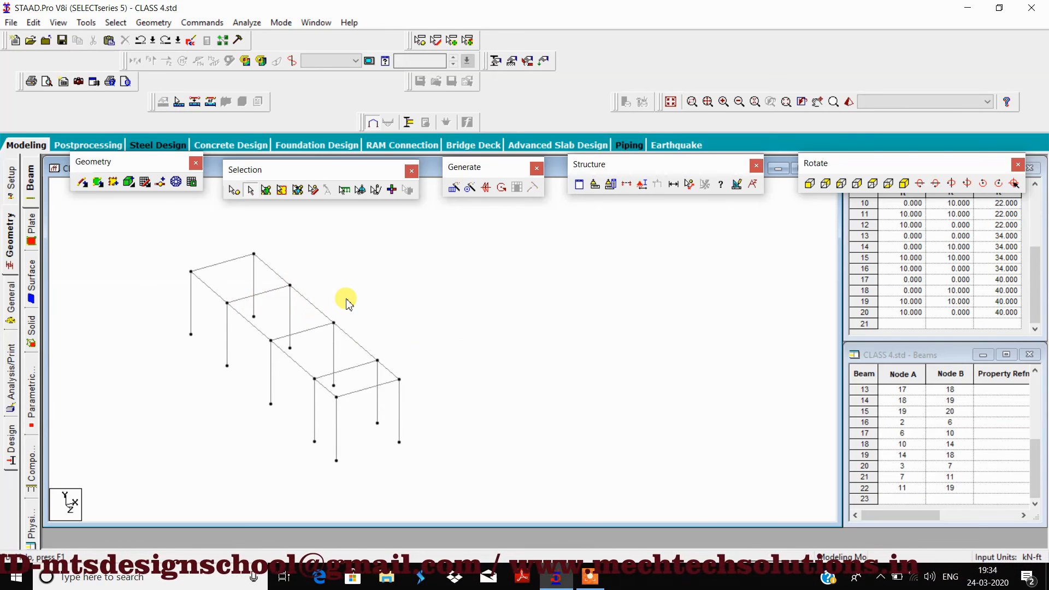
pyautogui.click(313, 305)
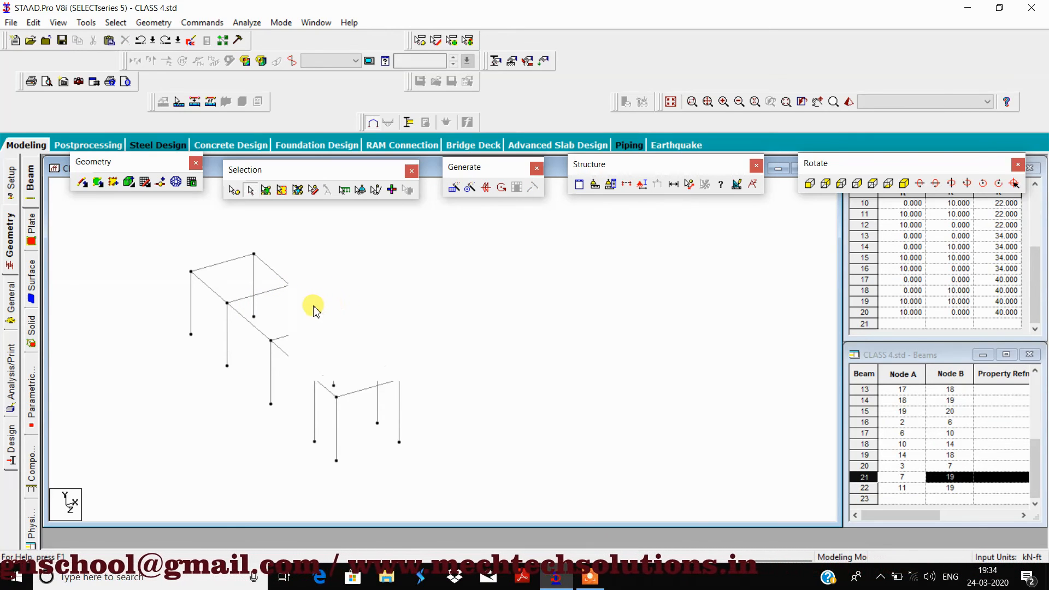
pyautogui.click(350, 303)
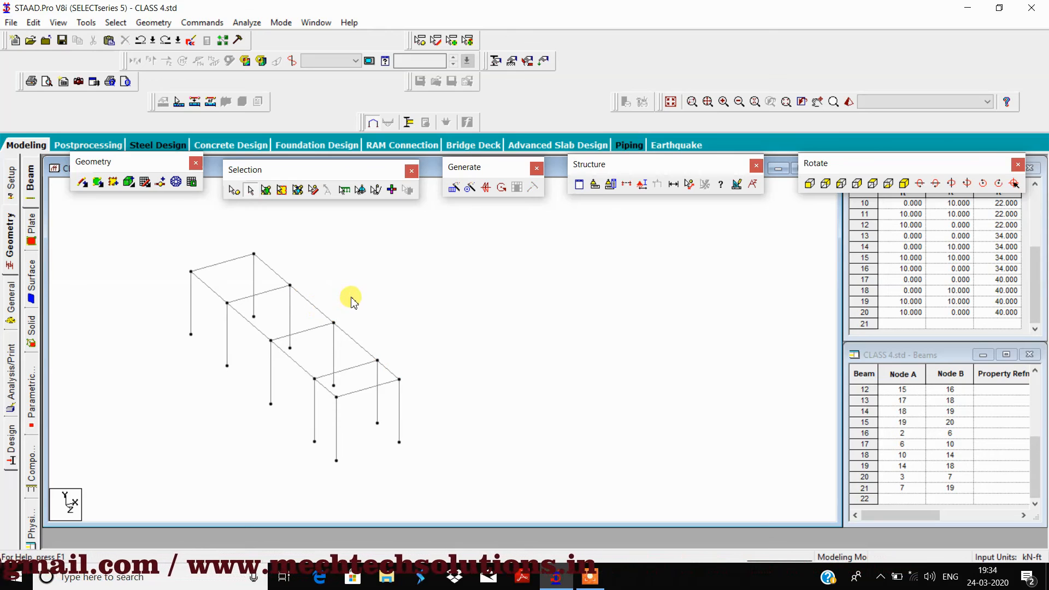
pyautogui.click(311, 305)
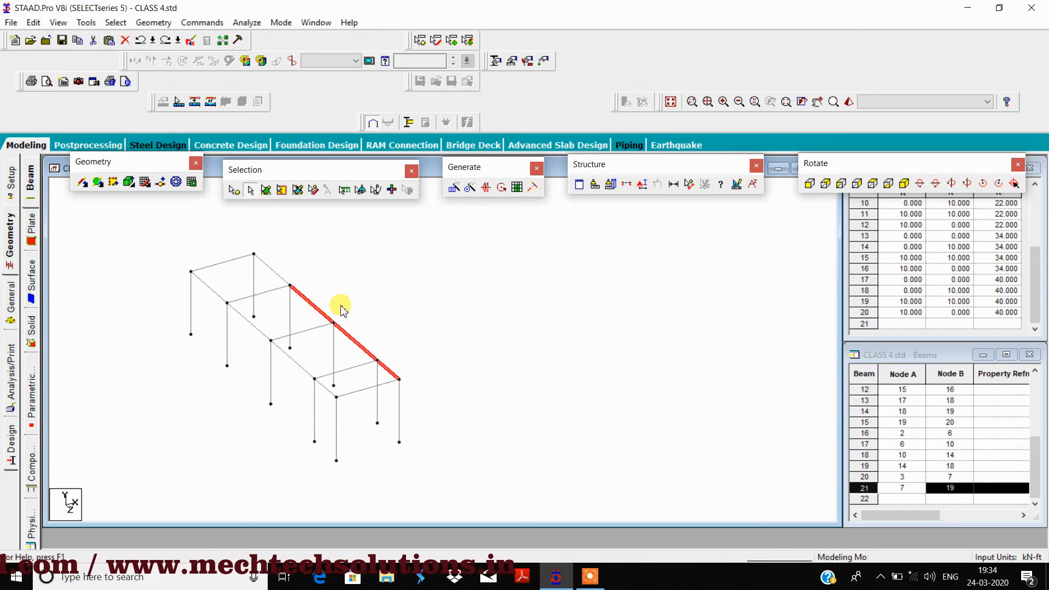
pyautogui.click(379, 298)
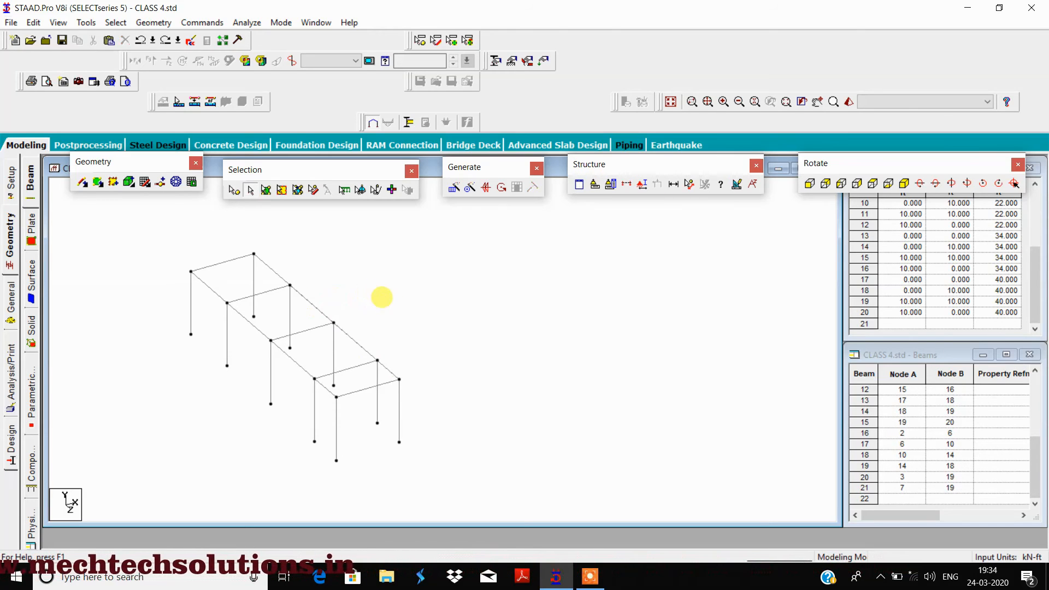
pyautogui.click(316, 305)
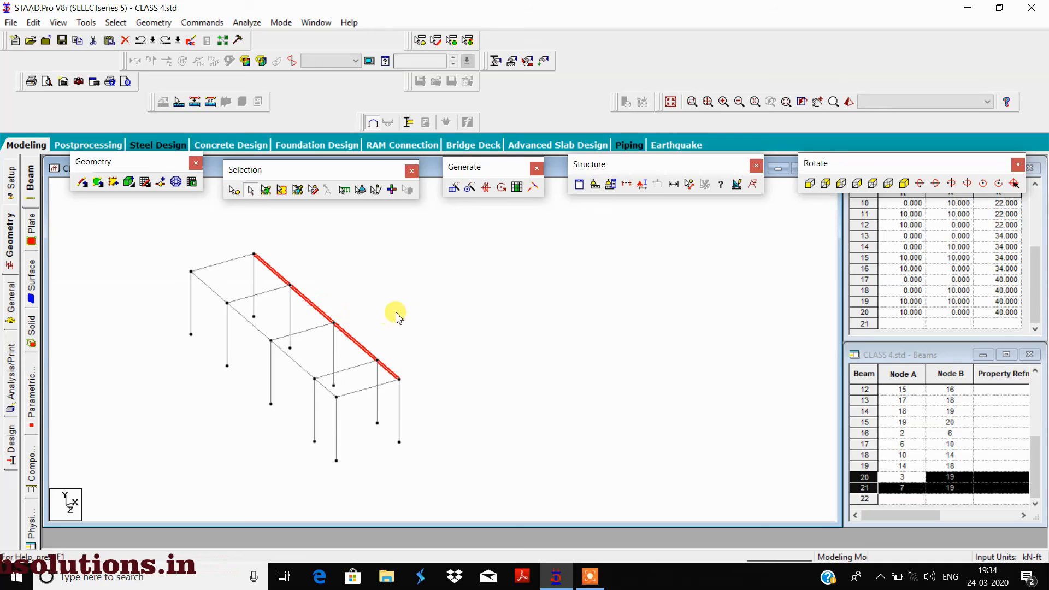
pyautogui.click(432, 312)
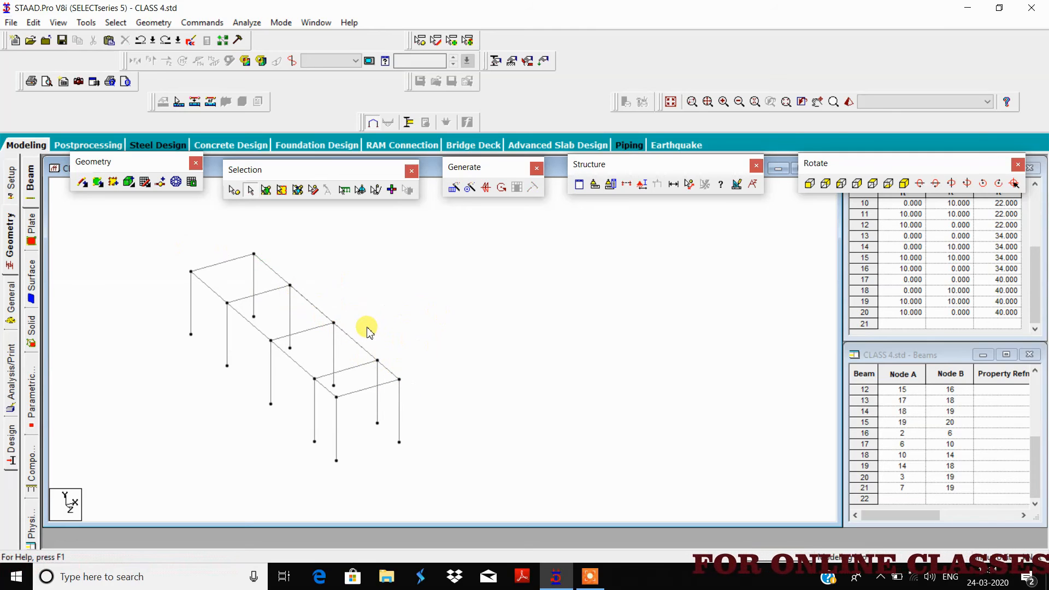
# - Select all members of the structure and break them at their crossings with Intersect Selected Members, using a tolerance of 0 m
pyautogui.scroll(-4, 369, 330)
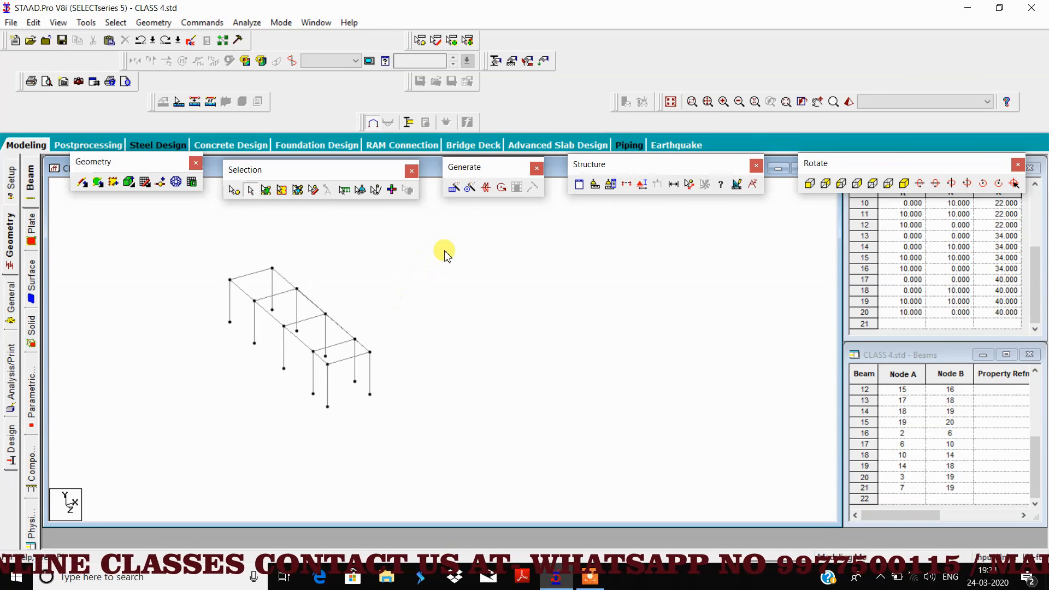
pyautogui.moveTo(445, 255); pyautogui.dragTo(180, 464)
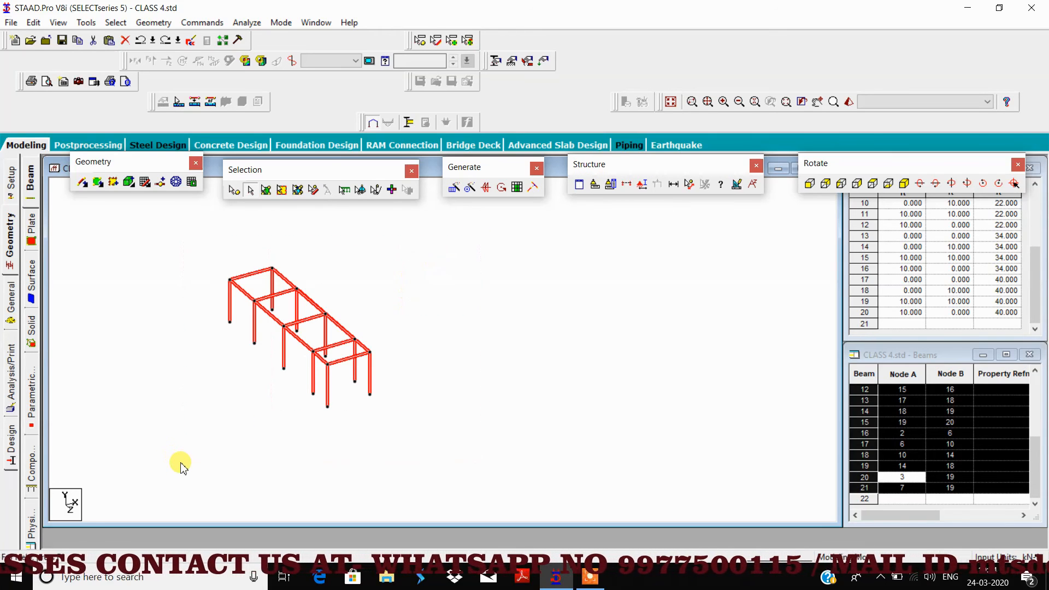
pyautogui.click(149, 23)
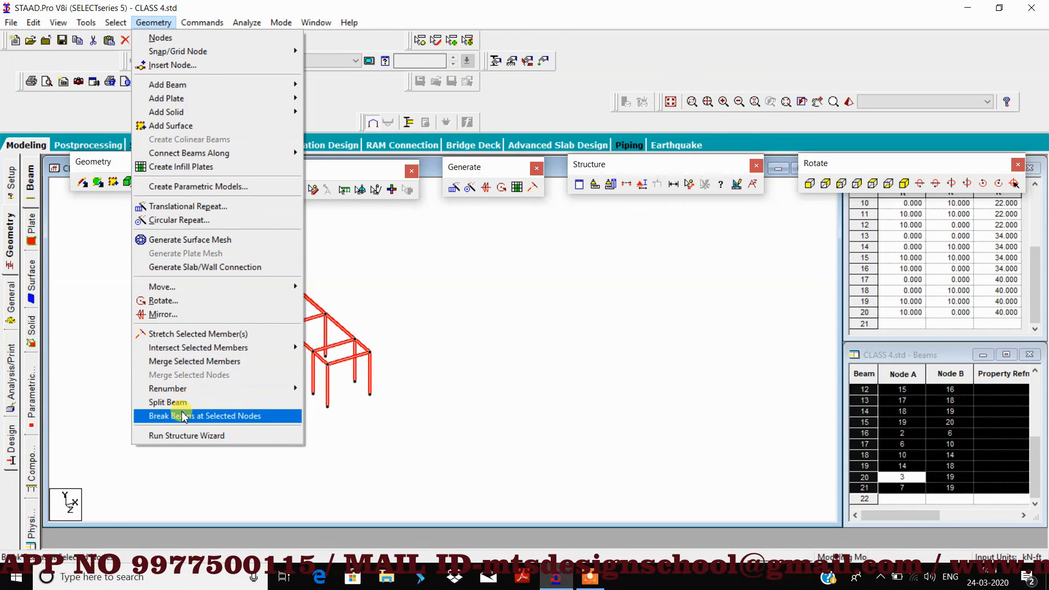
pyautogui.moveTo(210, 352)
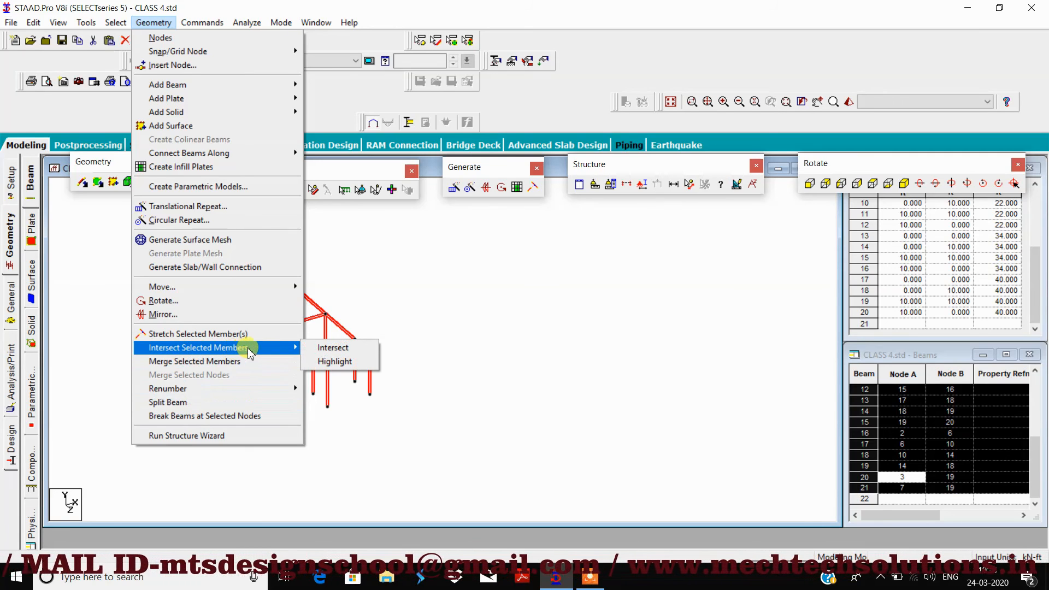
pyautogui.moveTo(276, 352)
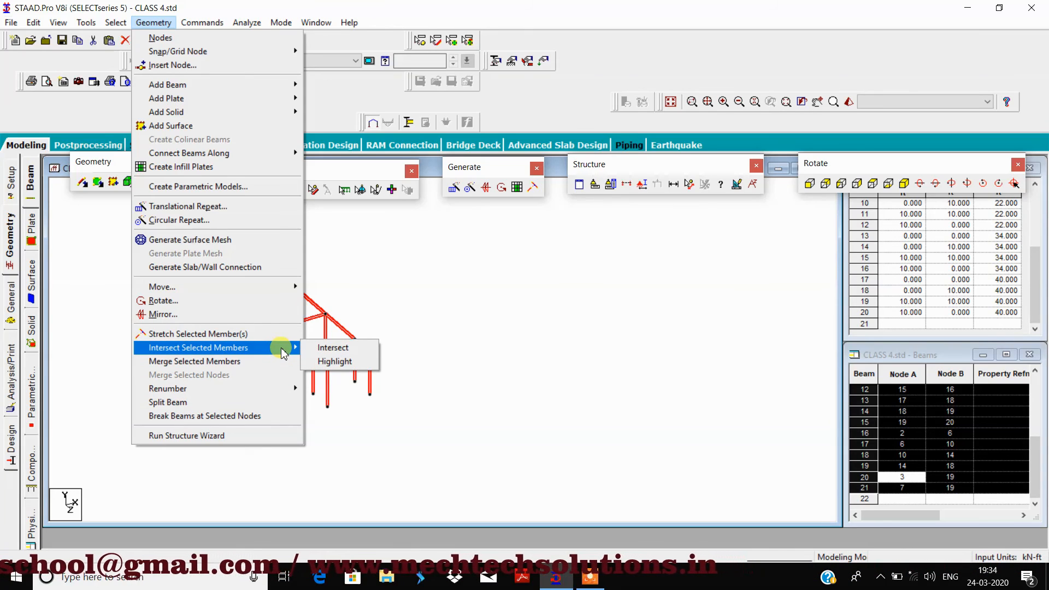
pyautogui.click(328, 350)
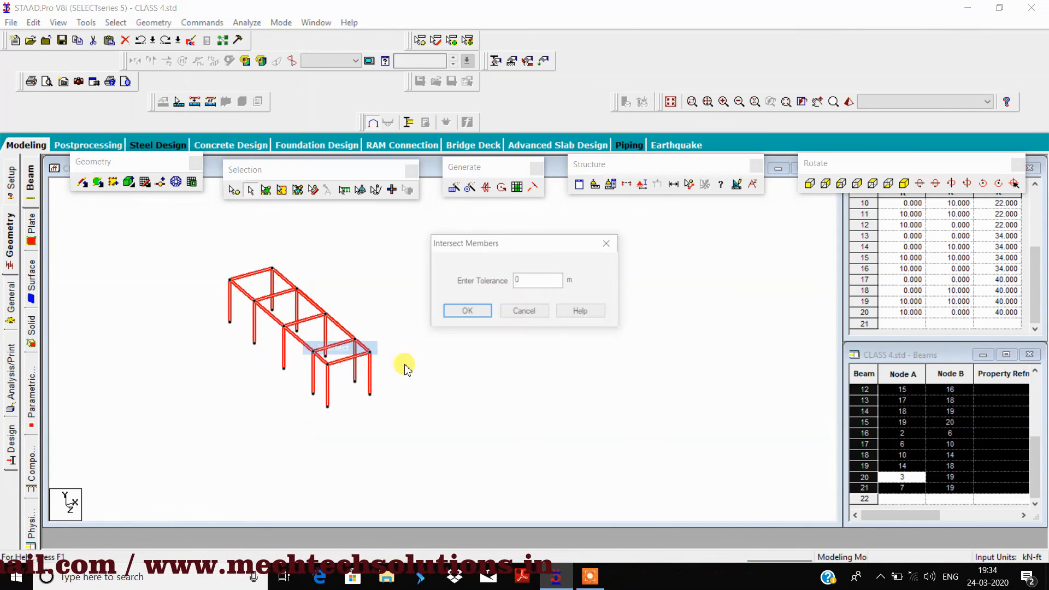
pyautogui.moveTo(522, 251); pyautogui.dragTo(570, 222)
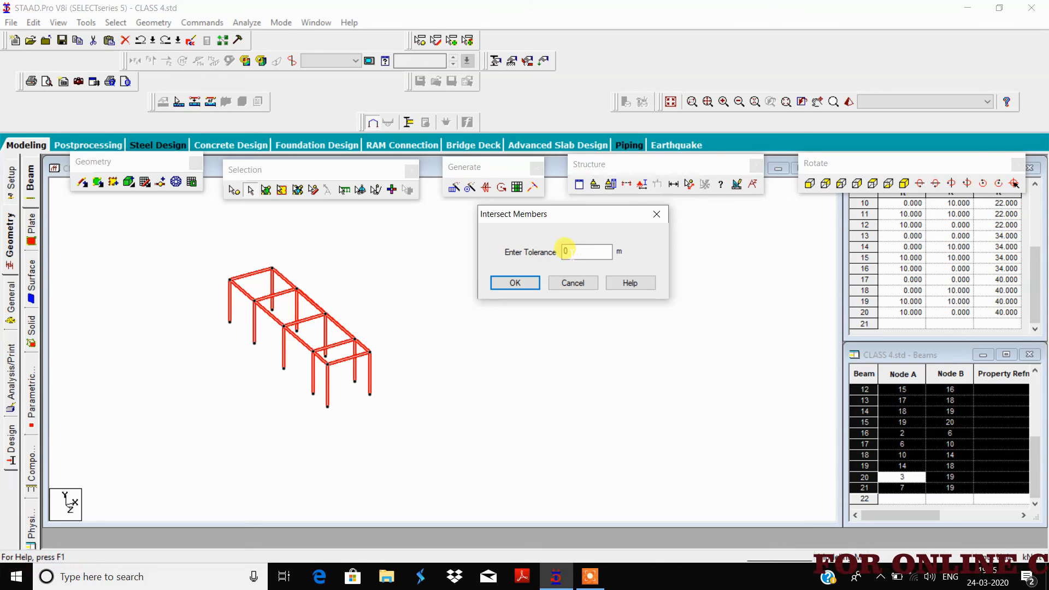
pyautogui.click(515, 283)
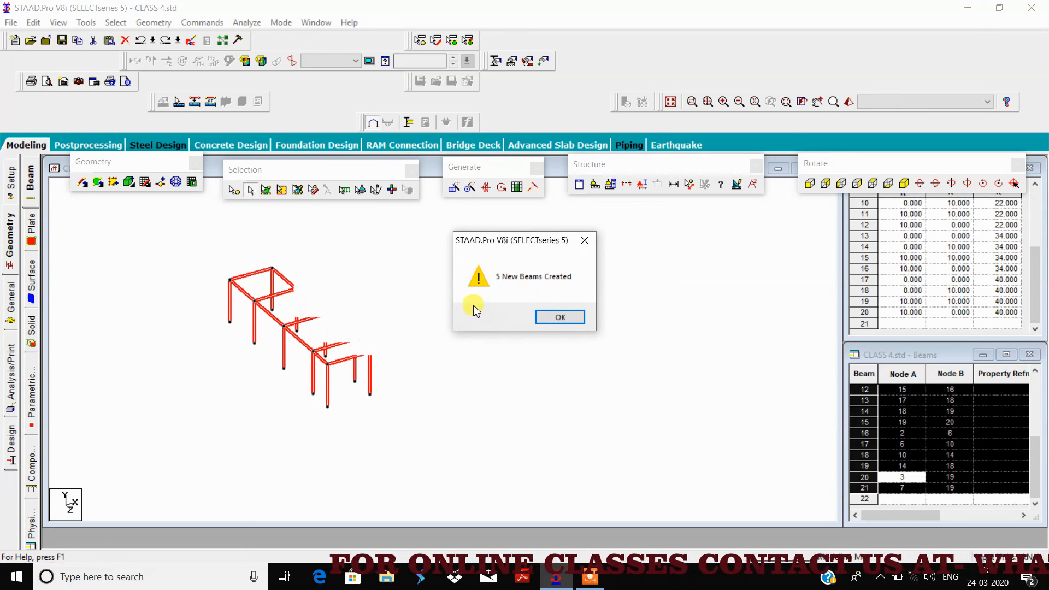
pyautogui.moveTo(497, 248); pyautogui.dragTo(511, 234)
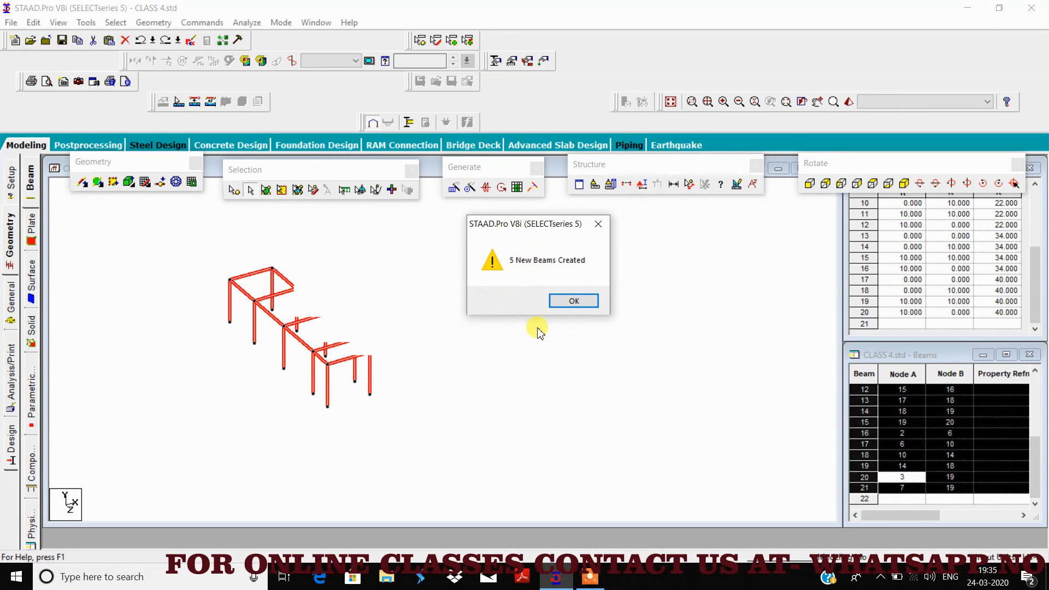
pyautogui.click(571, 302)
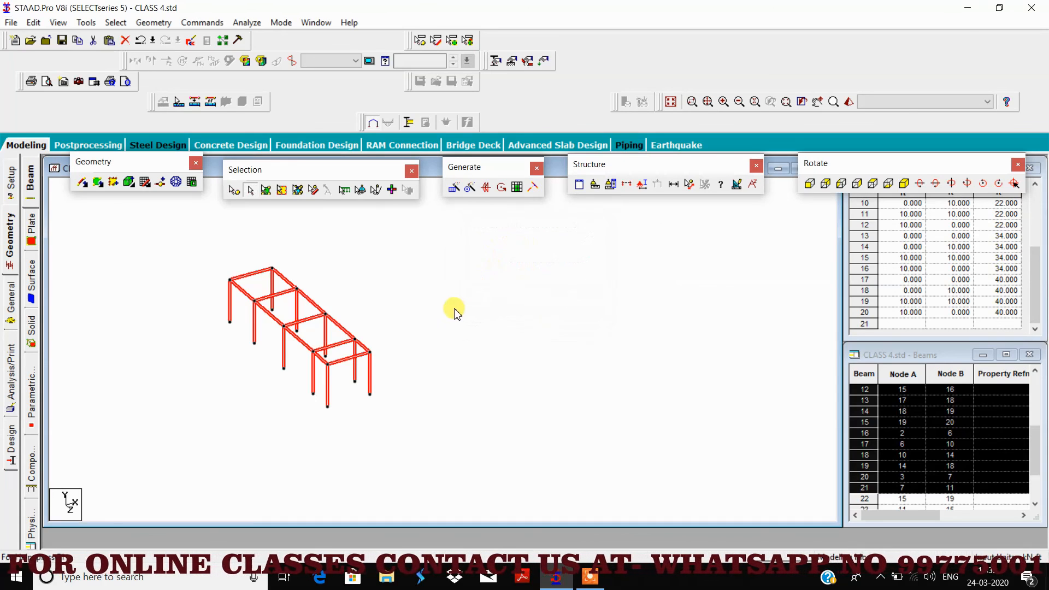
# - Check the intersected top beam along the X = 10 ft side by selecting its segments in turn, and clear the selection
pyautogui.click(303, 294)
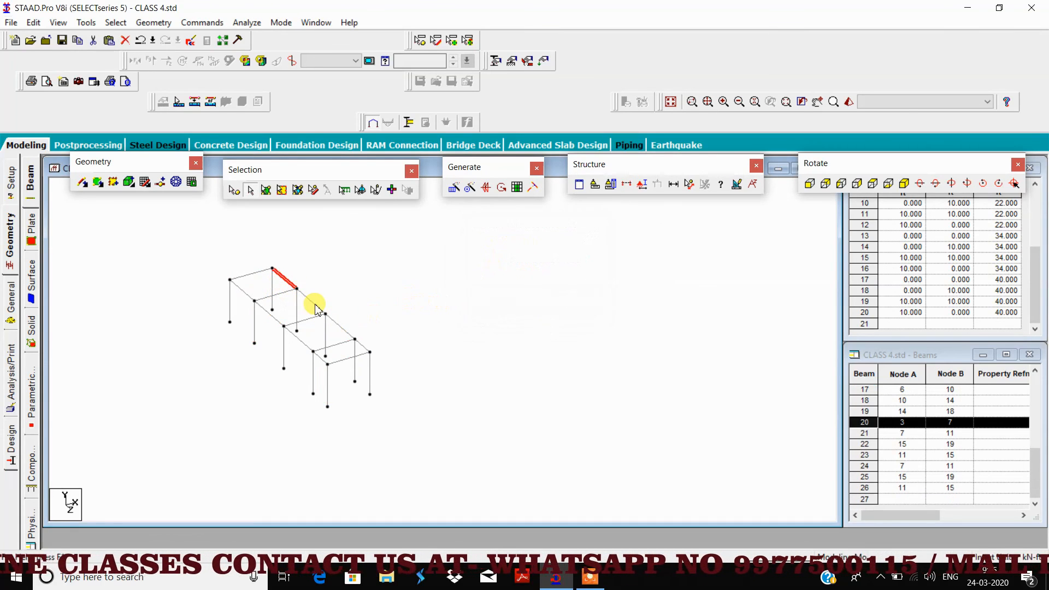
pyautogui.click(335, 321)
pyautogui.click(363, 346)
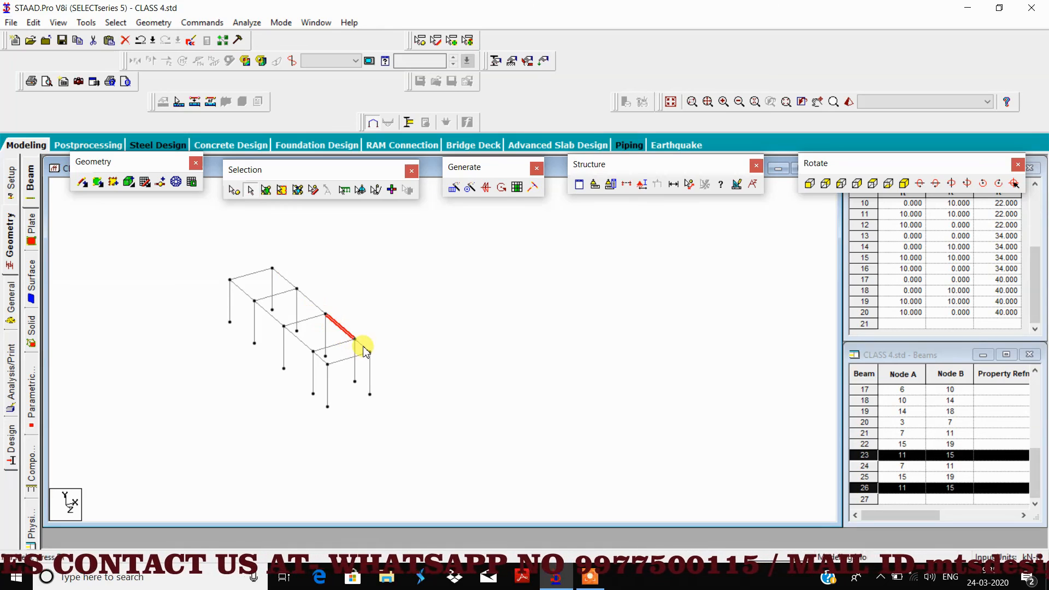
pyautogui.click(382, 313)
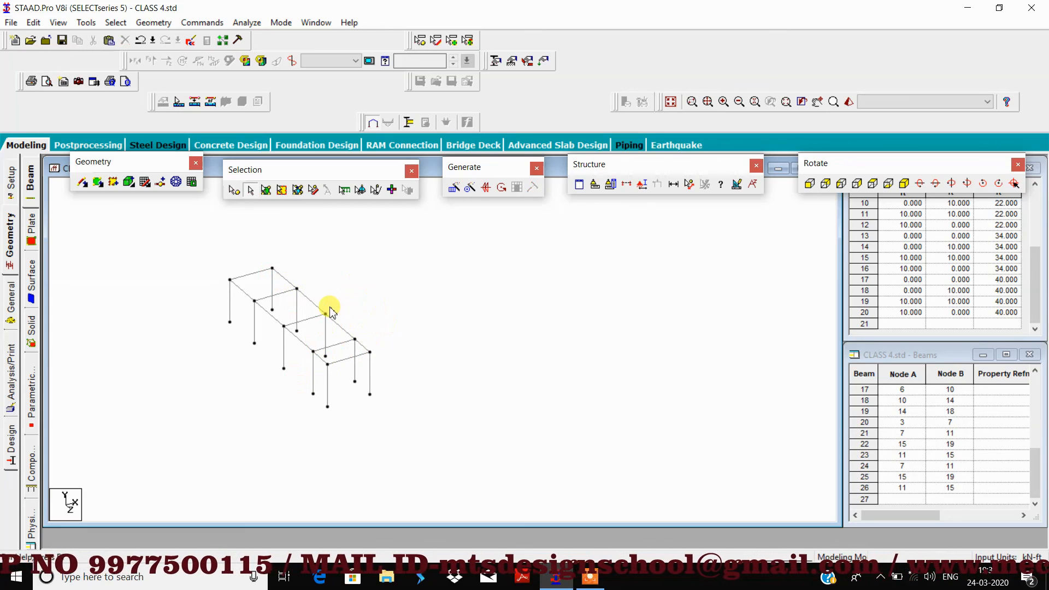
# - Inspect the complete frame by selecting all its members, then the top beam between the third and fourth frames, and clear the selection
pyautogui.scroll(-2, 350, 290)
pyautogui.moveTo(398, 260); pyautogui.dragTo(182, 427)
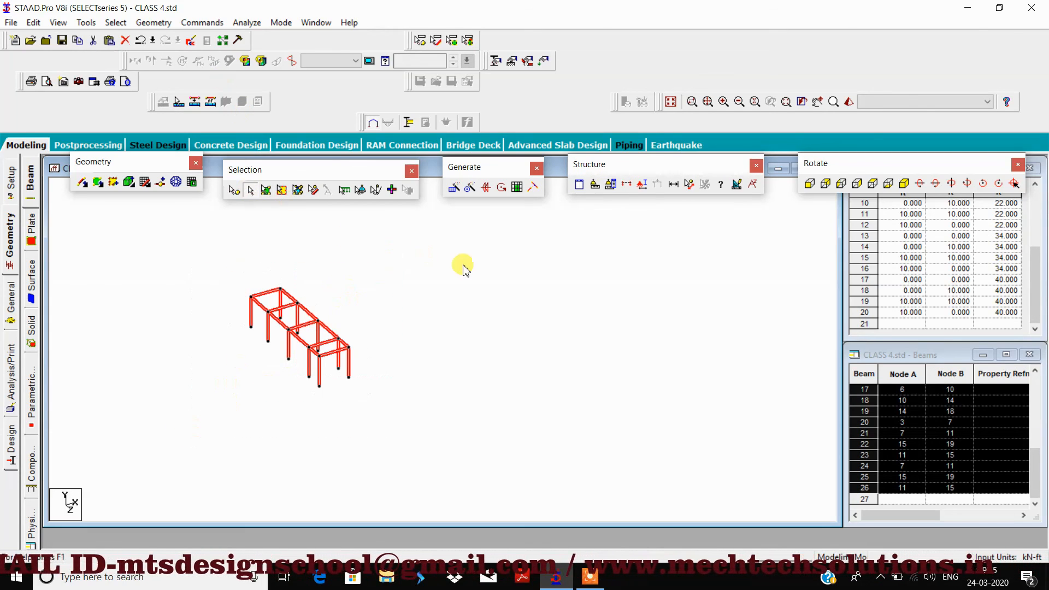
pyautogui.click(444, 335)
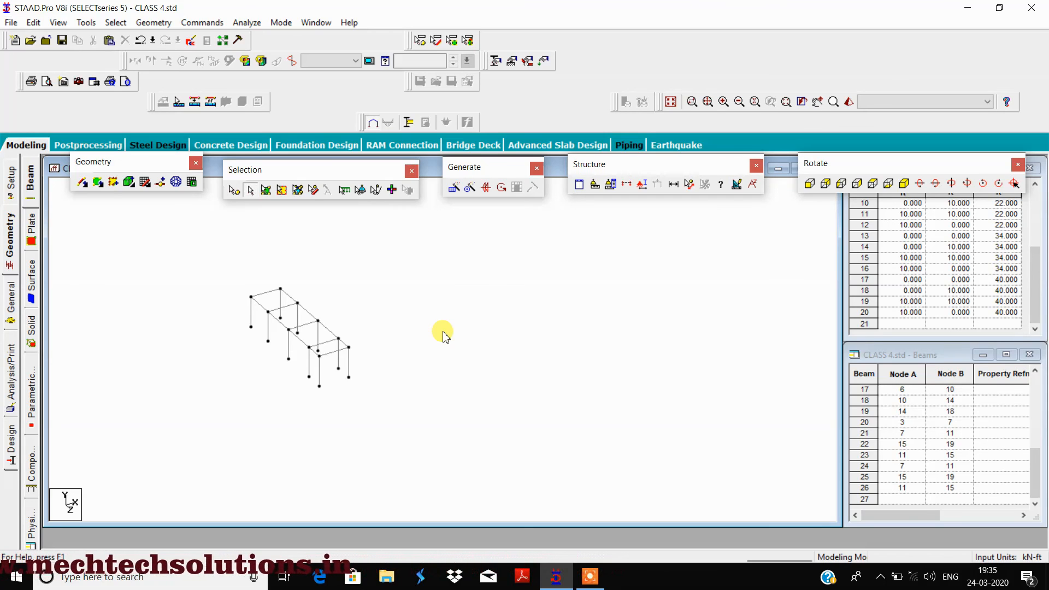
pyautogui.scroll(5, 235, 295)
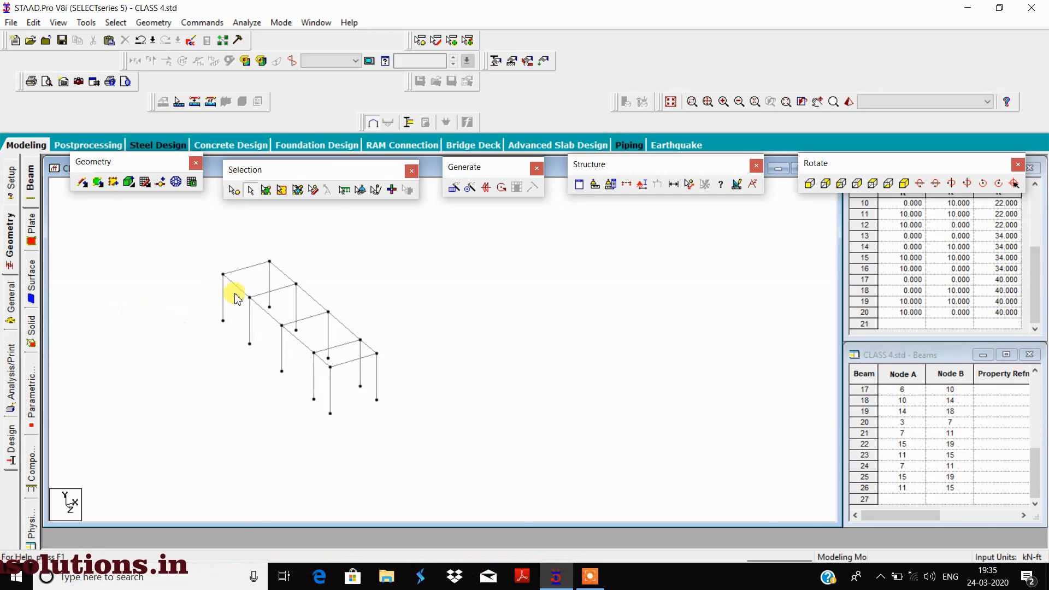
pyautogui.scroll(4, 248, 345)
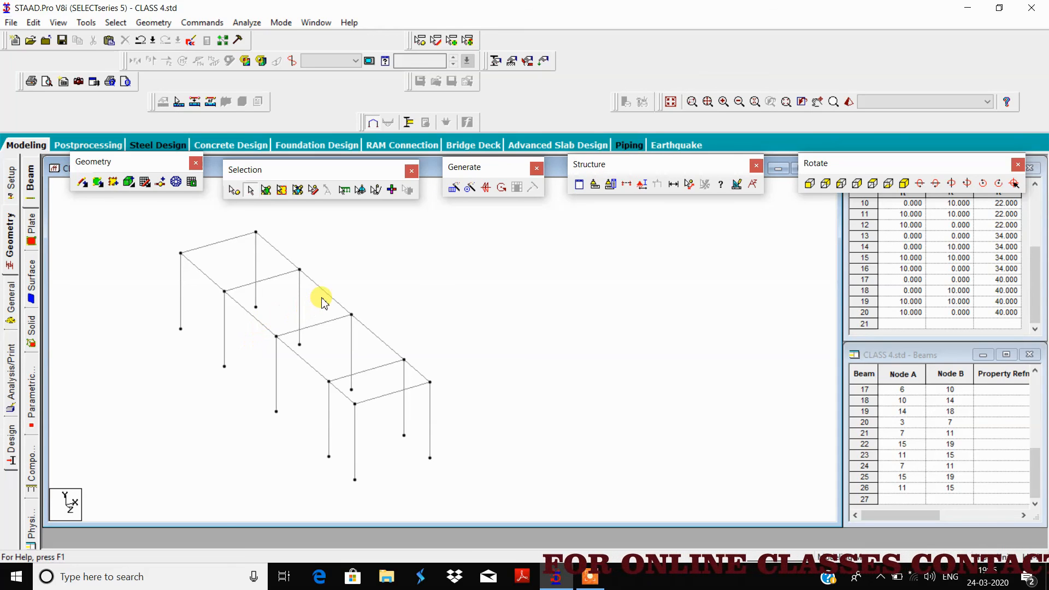
pyautogui.click(367, 329)
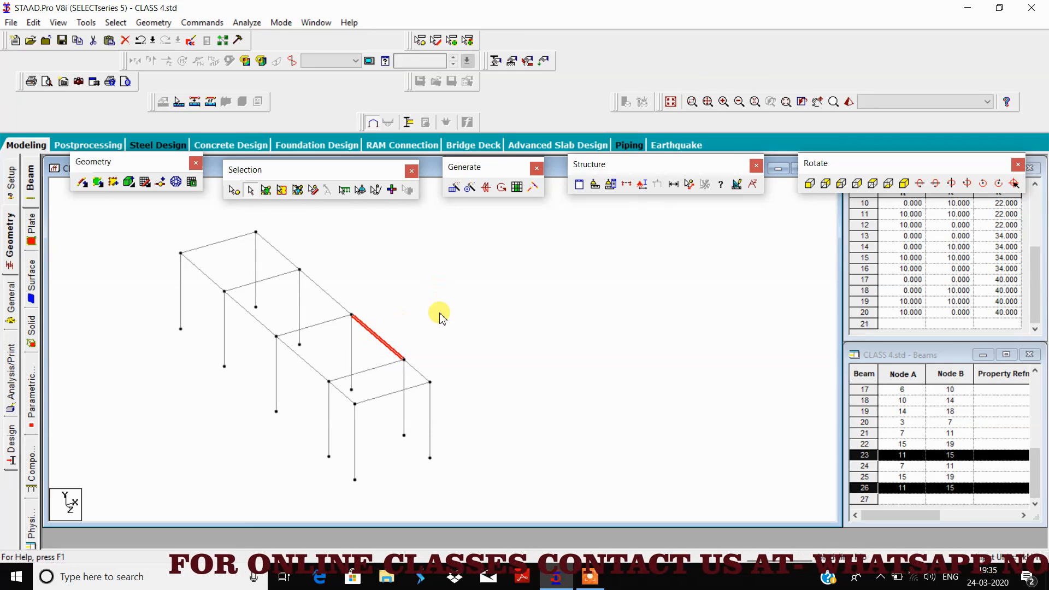
pyautogui.click(365, 280)
pyautogui.scroll(-1, 374, 278)
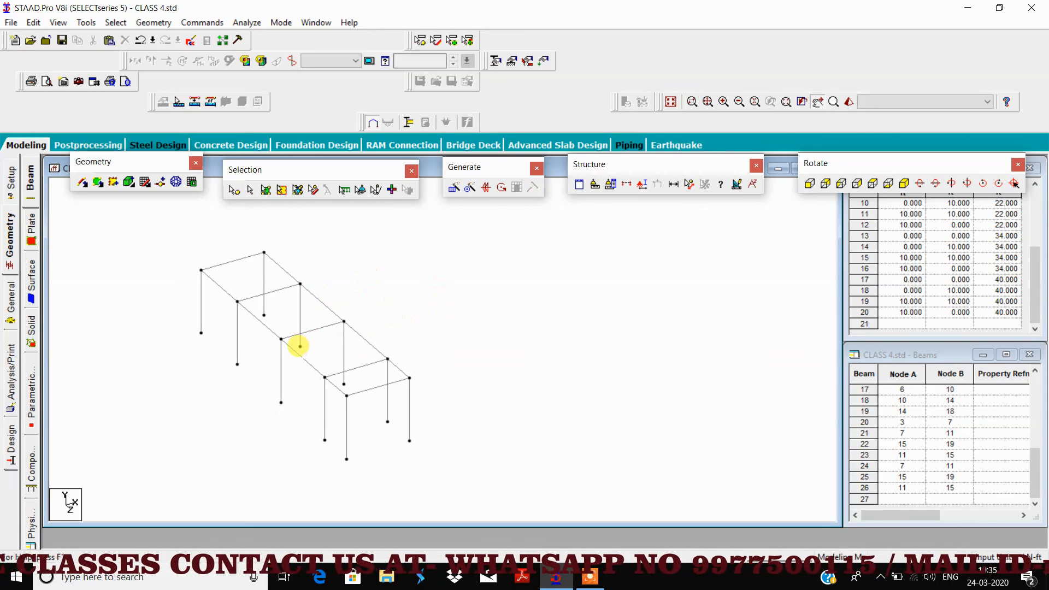
pyautogui.moveTo(300, 347); pyautogui.dragTo(321, 342, button='middle')
pyautogui.scroll(2, 323, 345)
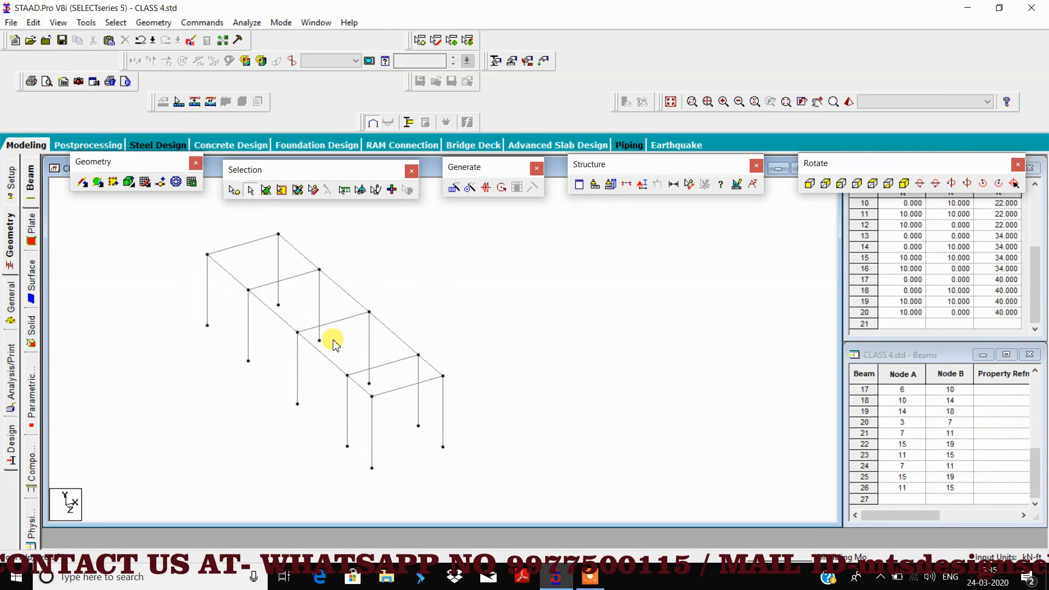